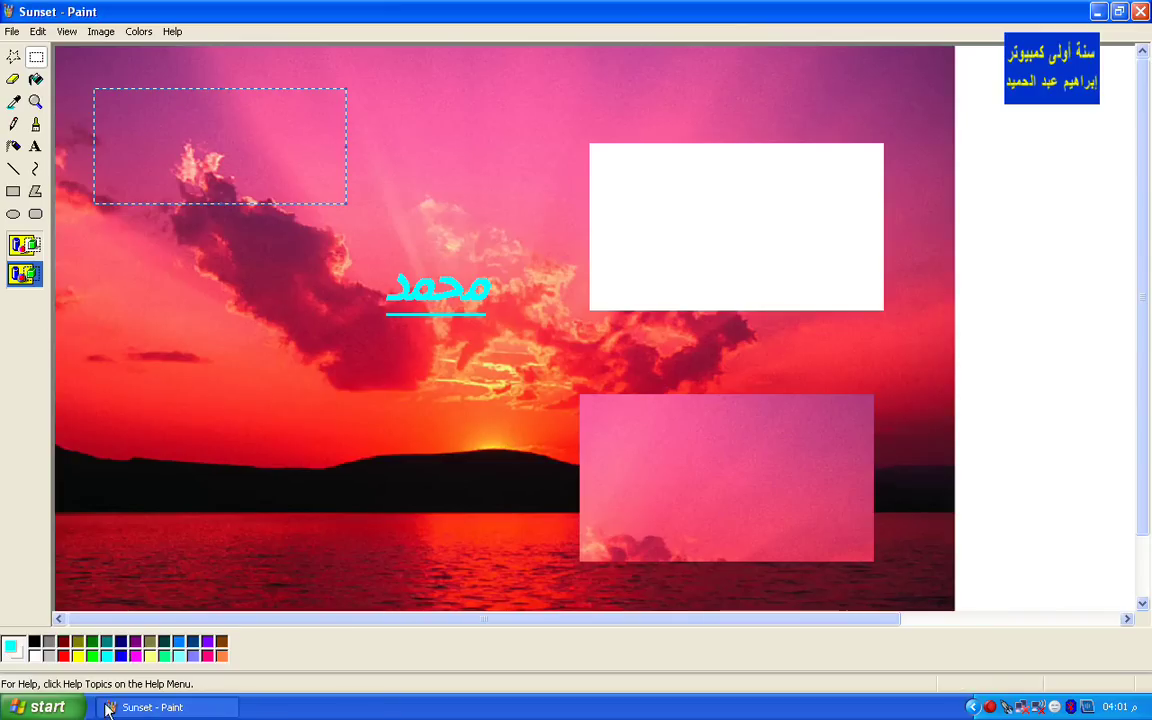
# Step: Minimize Paint, open the desktop picture الخلفية الجديده in the picture viewer, send it to Paint for editing, and close it
pyautogui.click(190, 706)
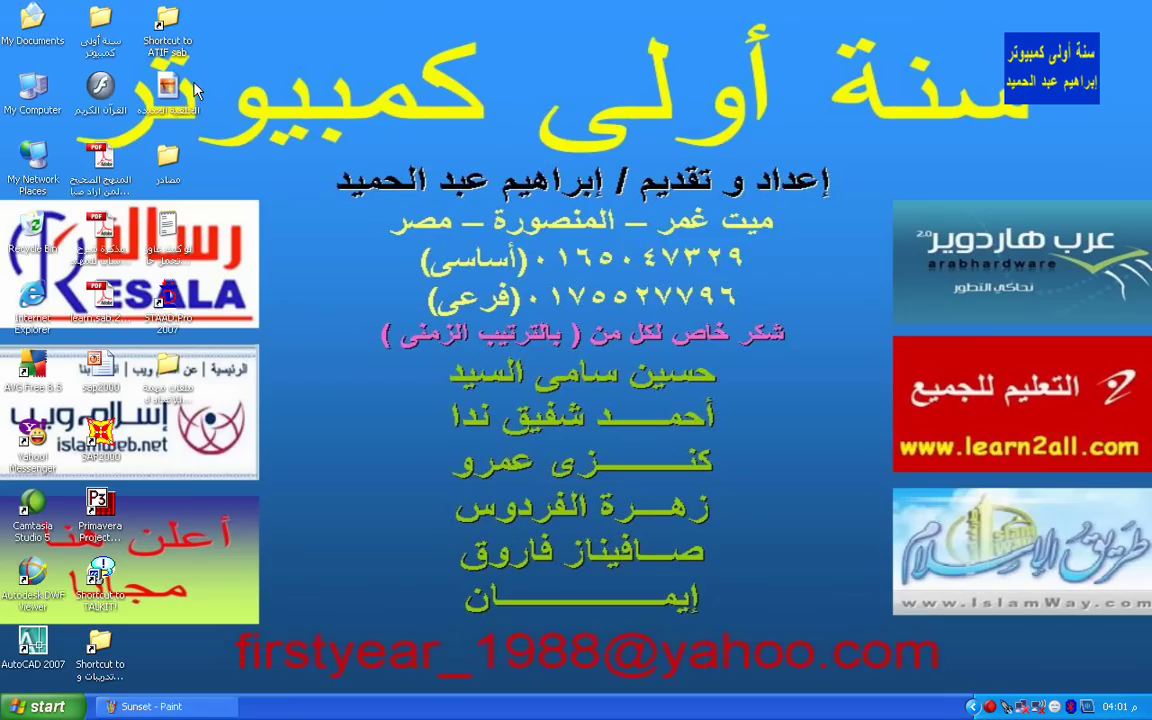
pyautogui.doubleClick(167, 88)
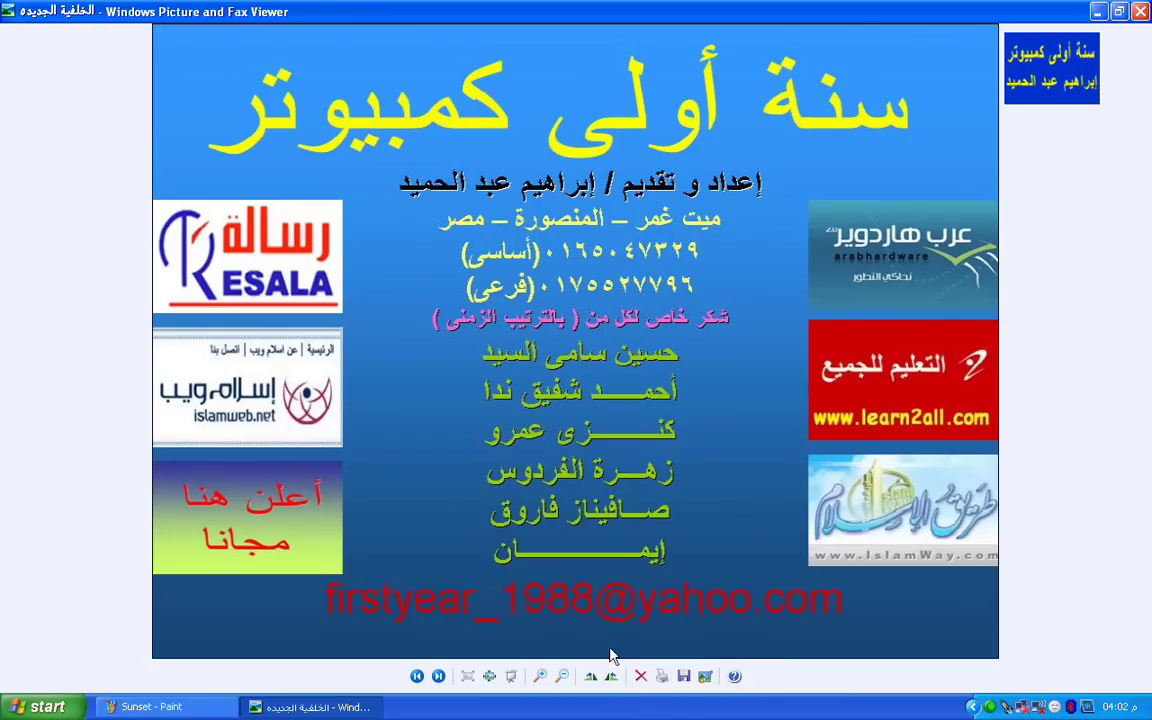
pyautogui.click(712, 688)
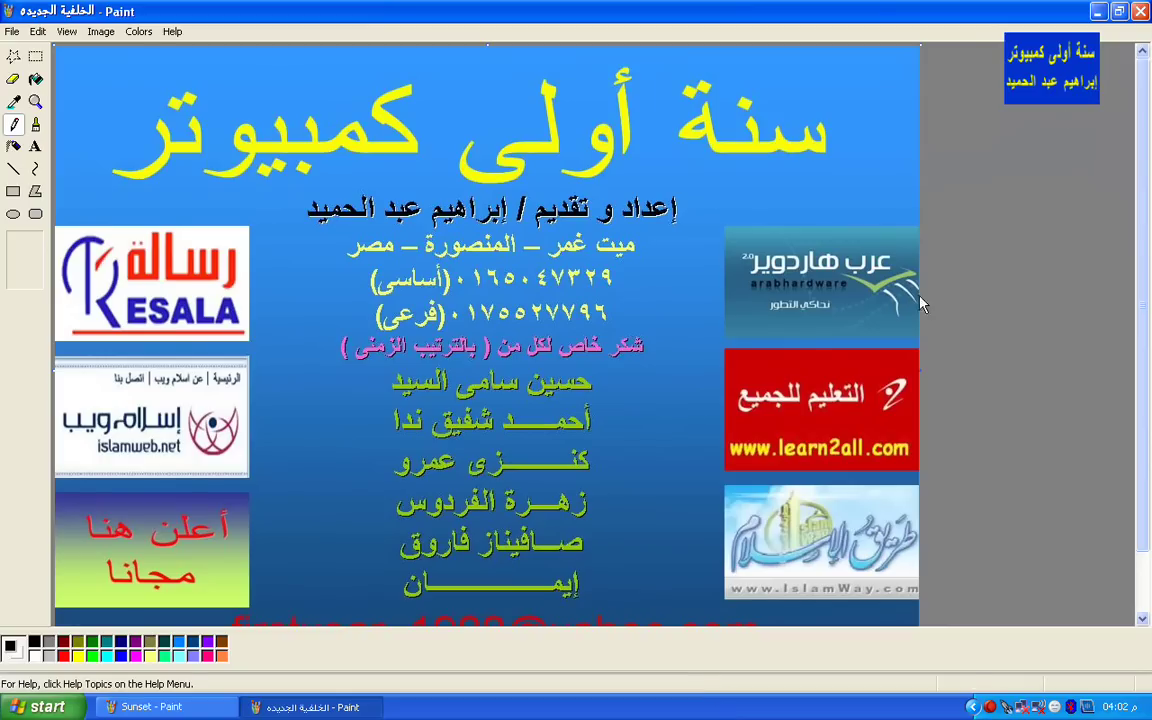
pyautogui.click(1141, 12)
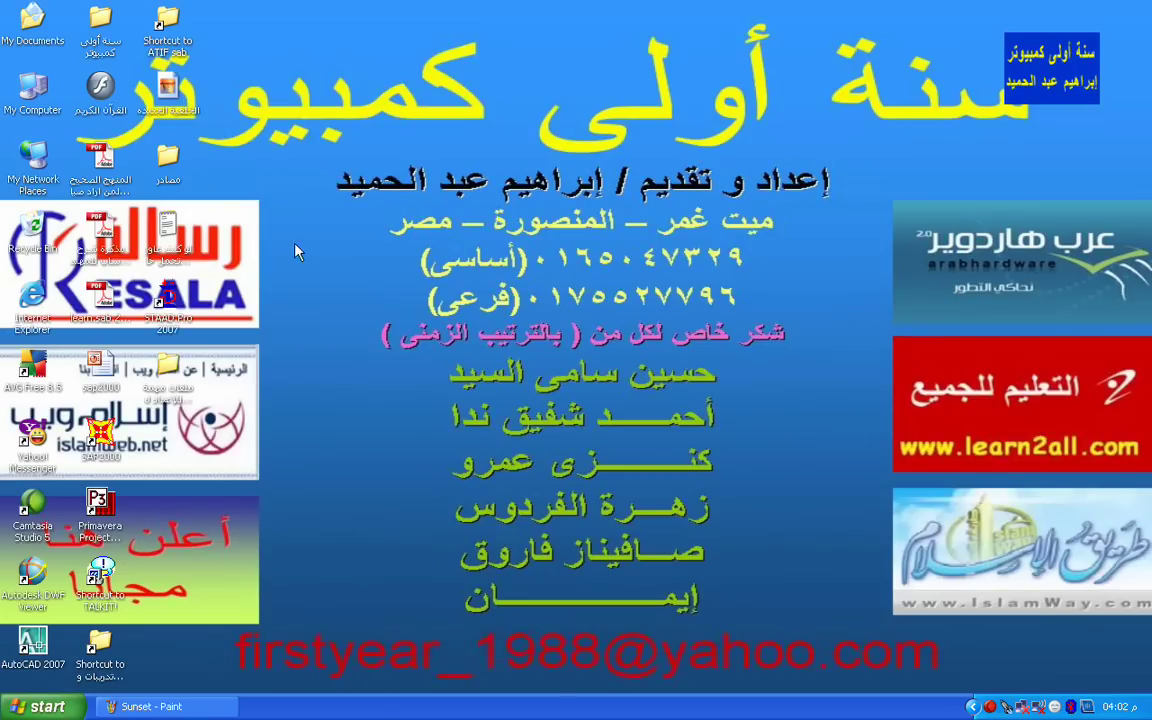
# Step: Open the desktop picture الخلفية الجديده from Windows Picture and Fax Viewer for editing in Paint
pyautogui.doubleClick(172, 98)
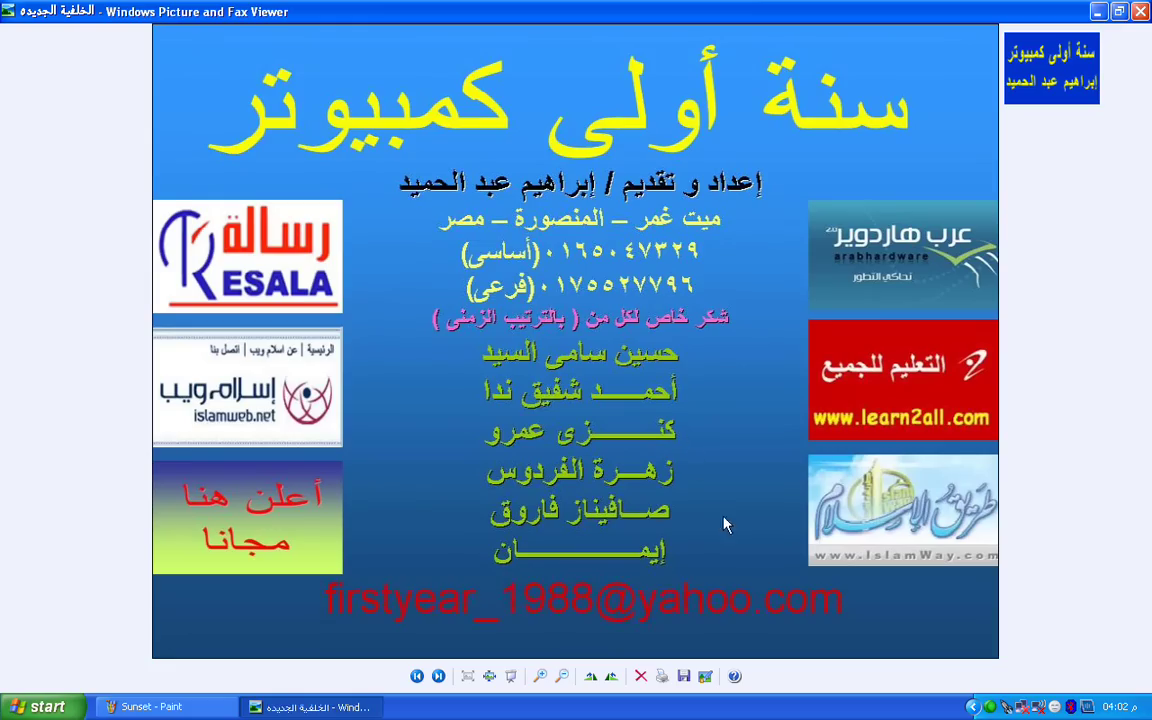
pyautogui.click(705, 678)
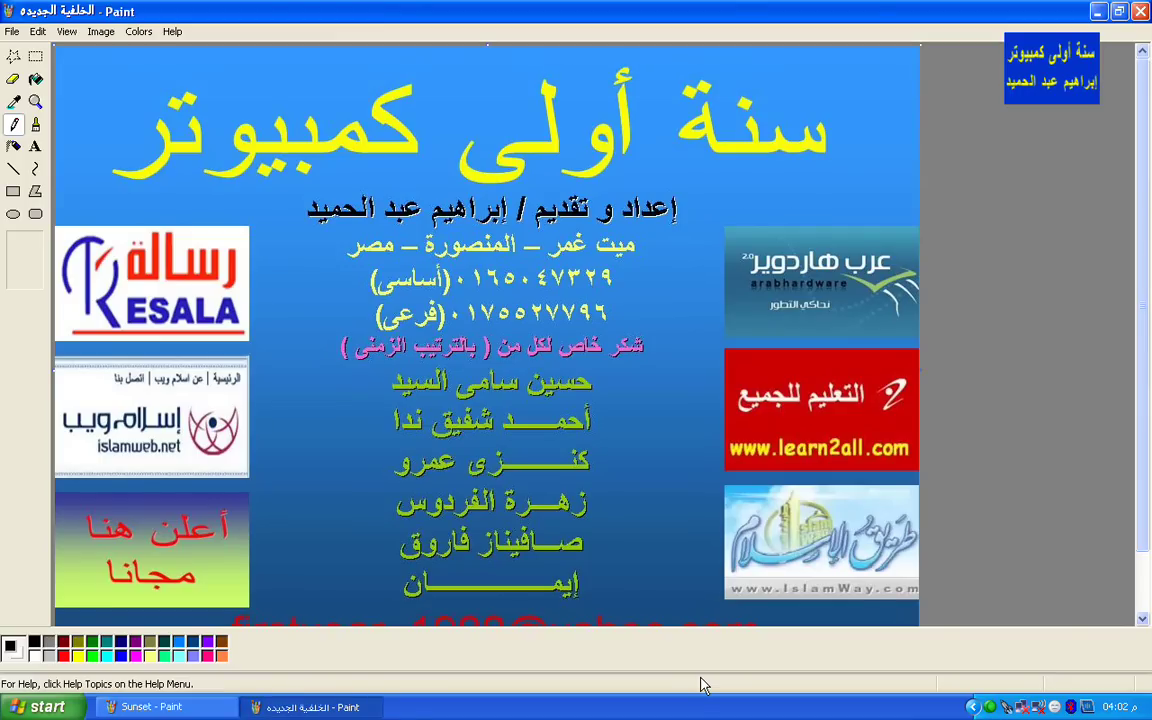
# Step: Switch back to the Sunset picture, clear the selection, and erase over the cyan word using the largest eraser size
pyautogui.click(112, 707)
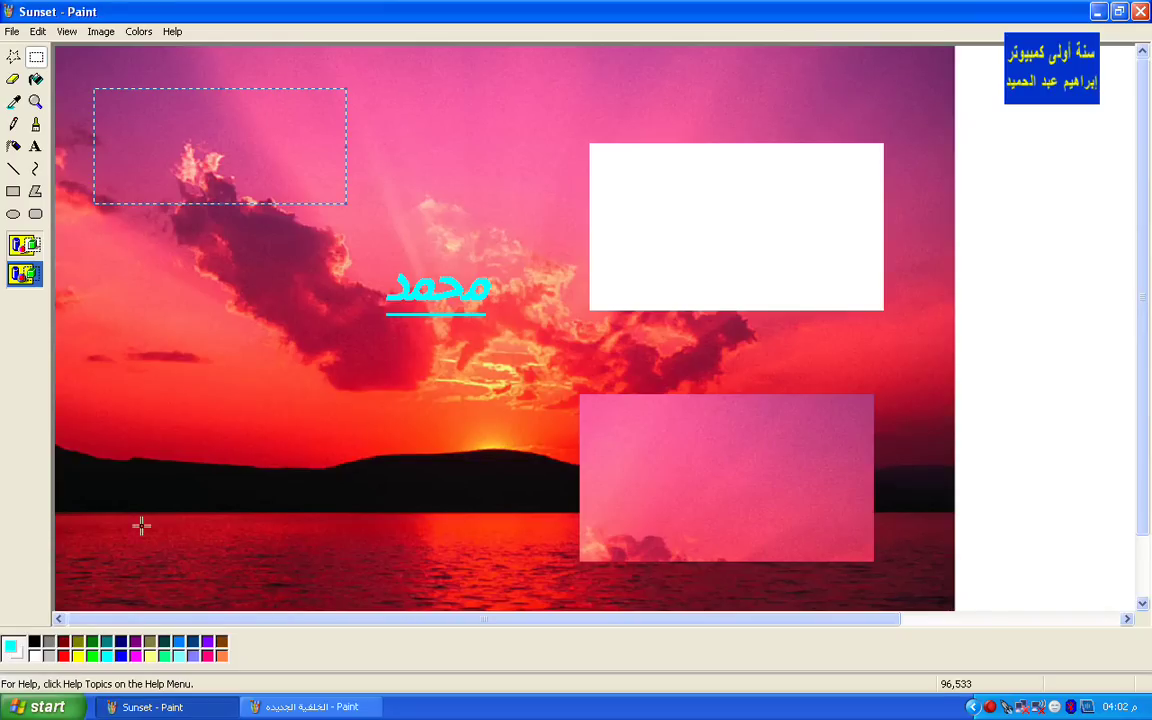
pyautogui.click(128, 374)
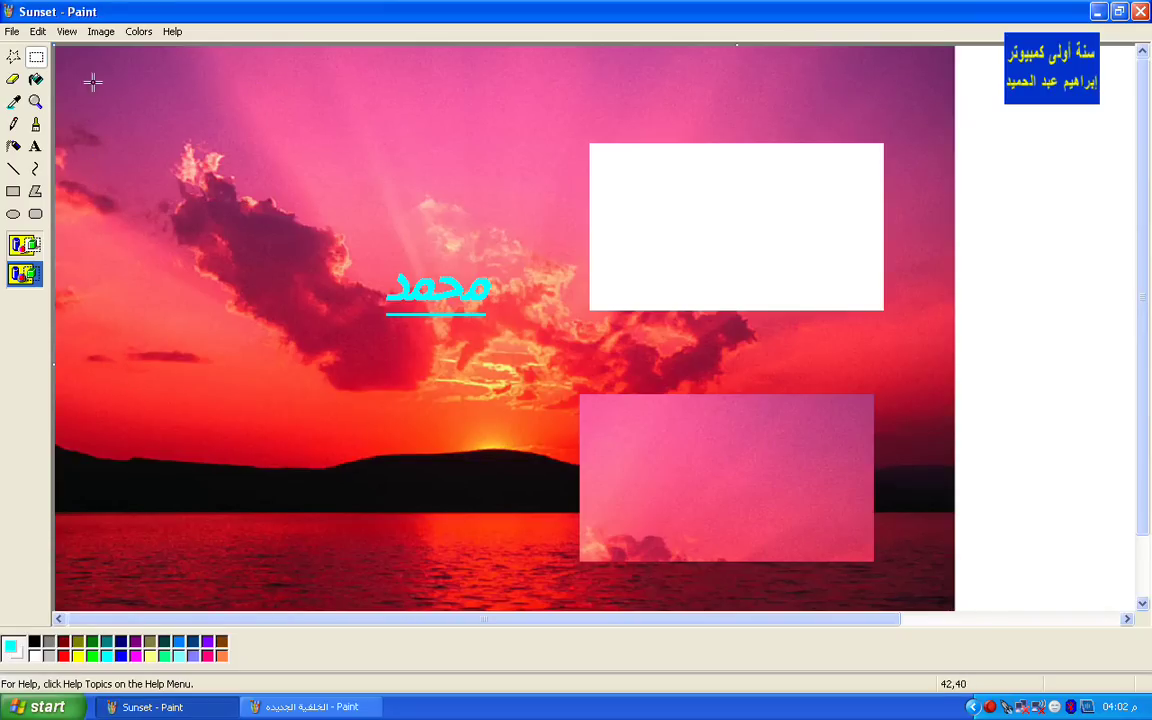
pyautogui.click(12, 80)
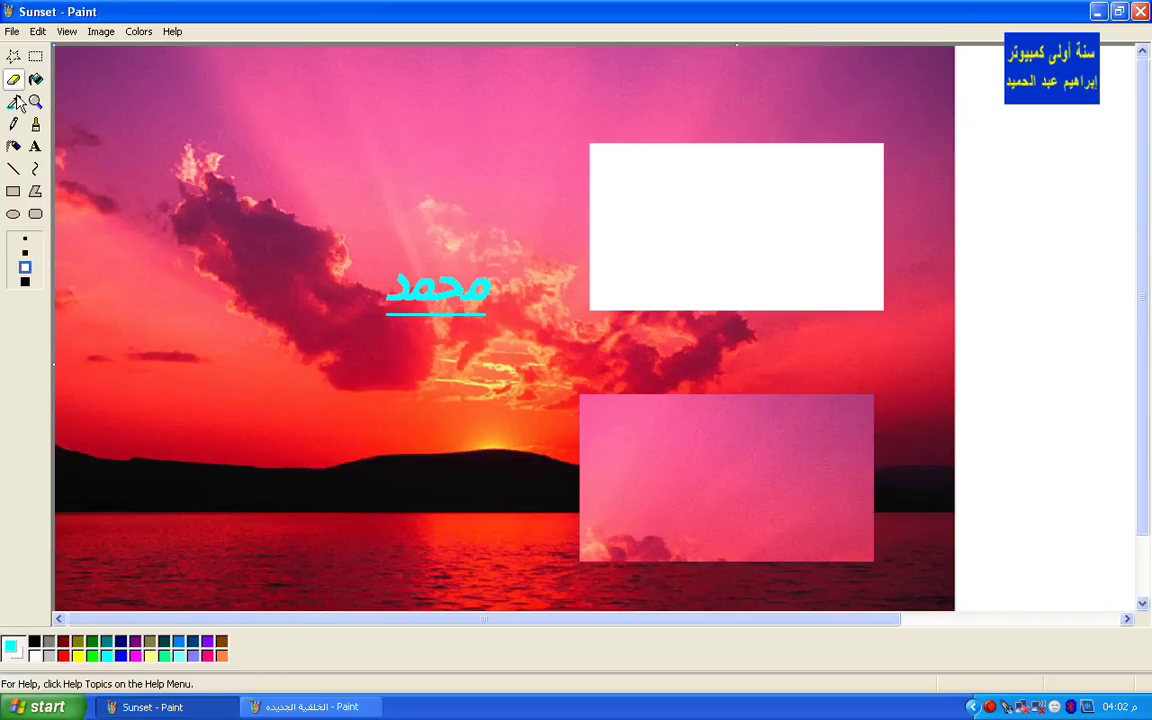
pyautogui.click(25, 238)
pyautogui.click(25, 282)
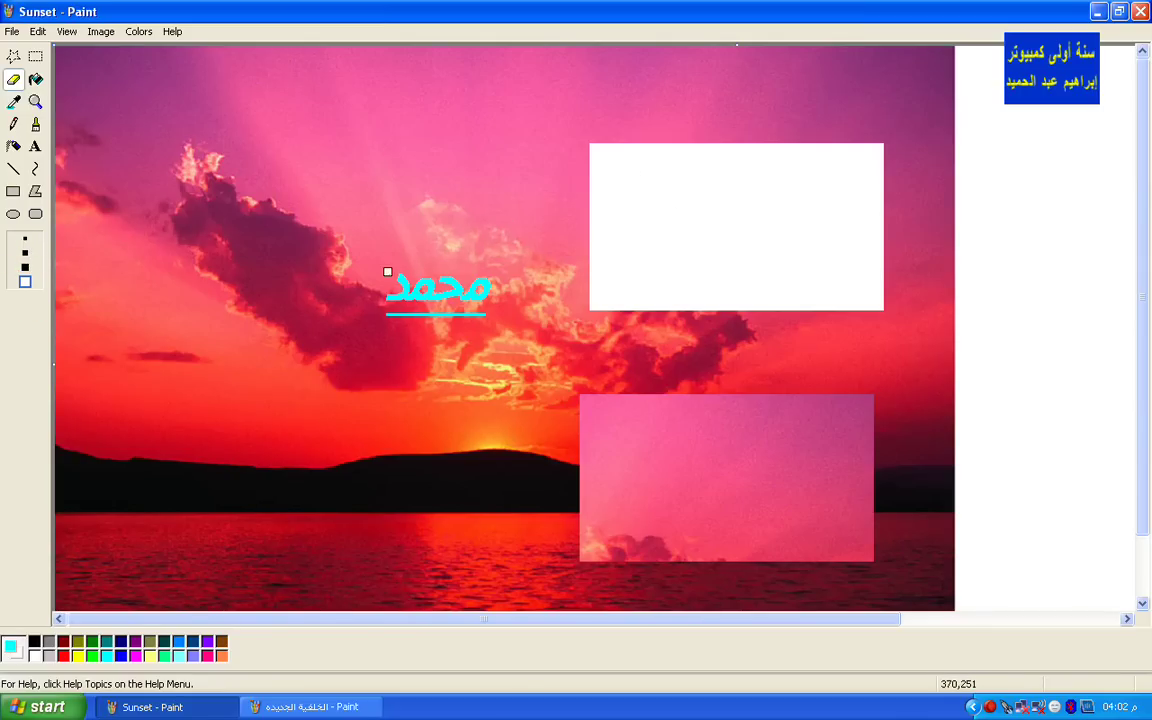
pyautogui.moveTo(403, 279)
pyautogui.mouseDown()
pyautogui.moveTo(392, 352)
pyautogui.moveTo(418, 278)
pyautogui.moveTo(430, 297)
pyautogui.moveTo(395, 250)
pyautogui.mouseUp()
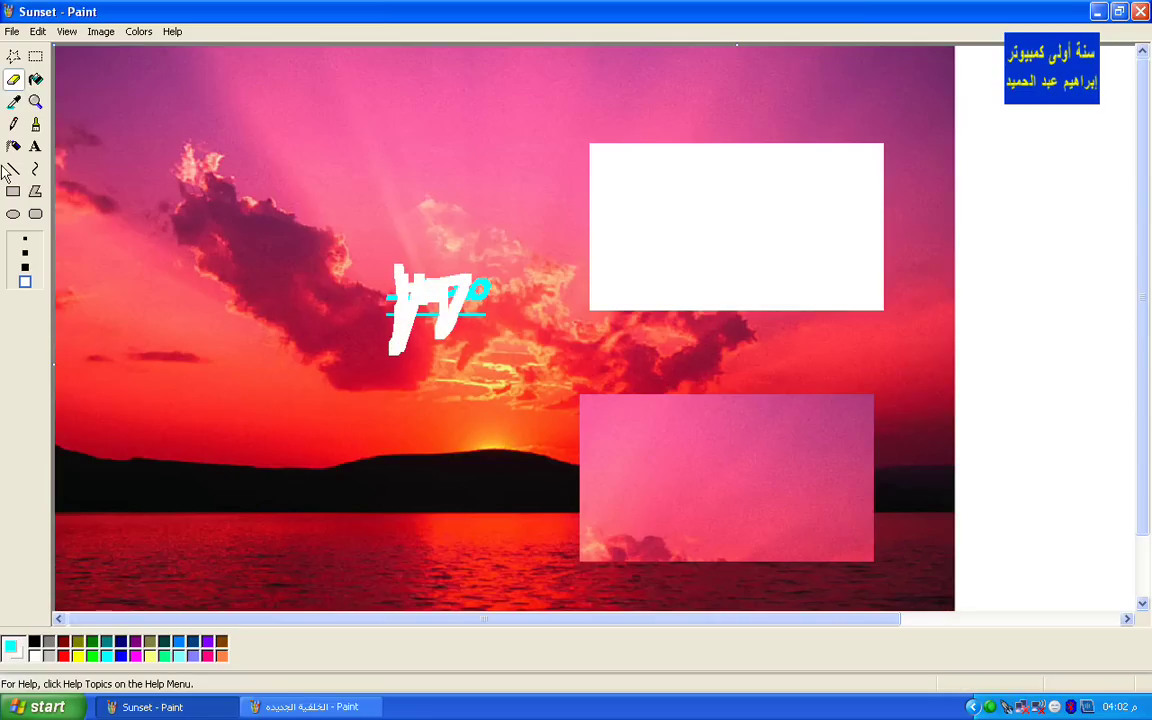
# Step: Paint a cyan L-shaped brush stroke in the upper left of the Sunset picture and erase over it
pyautogui.click(35, 124)
pyautogui.moveTo(157, 165)
pyautogui.mouseDown()
pyautogui.moveTo(172, 247)
pyautogui.moveTo(238, 257)
pyautogui.mouseUp()
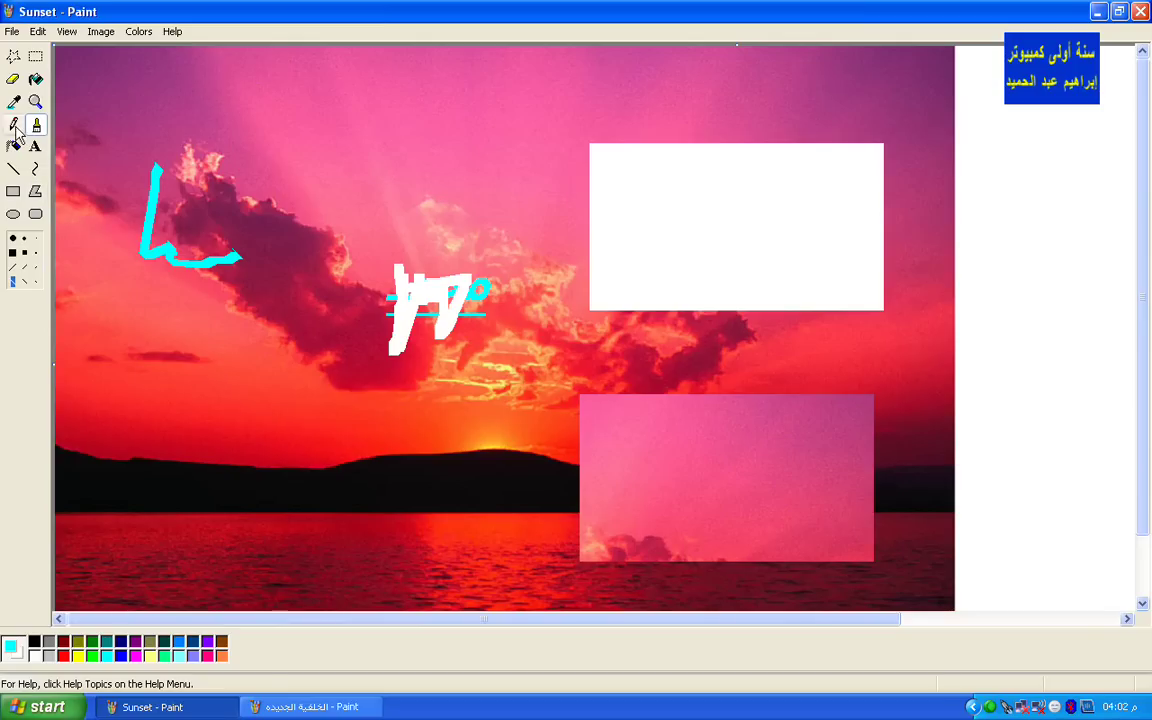
pyautogui.click(13, 80)
pyautogui.moveTo(164, 160)
pyautogui.mouseDown()
pyautogui.moveTo(153, 265)
pyautogui.moveTo(186, 259)
pyautogui.mouseUp()
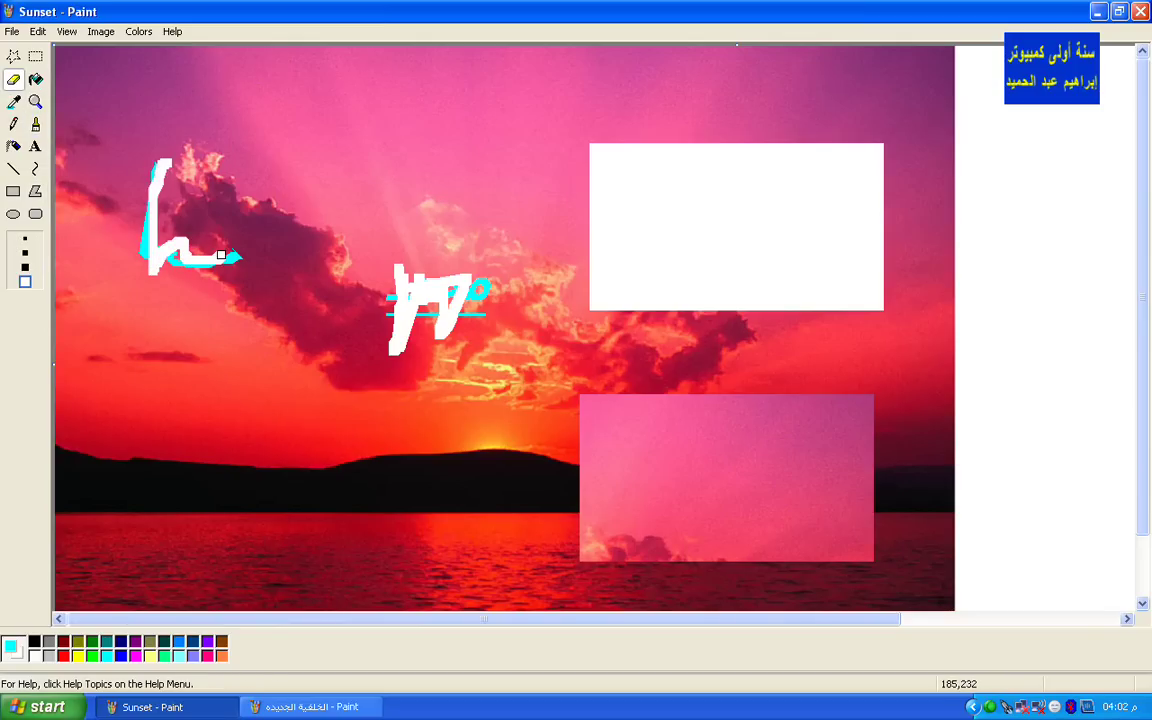
# Step: Fill the white rectangle in the Sunset picture with pale yellow
pyautogui.click(36, 80)
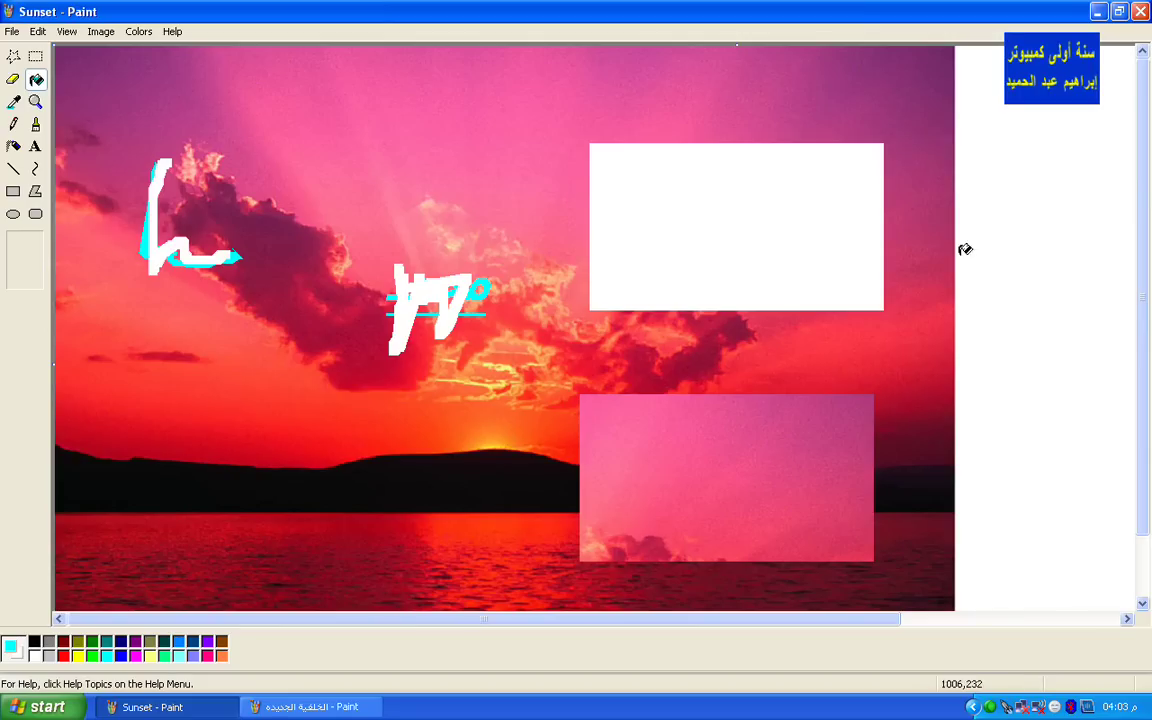
pyautogui.click(149, 655)
pyautogui.click(764, 214)
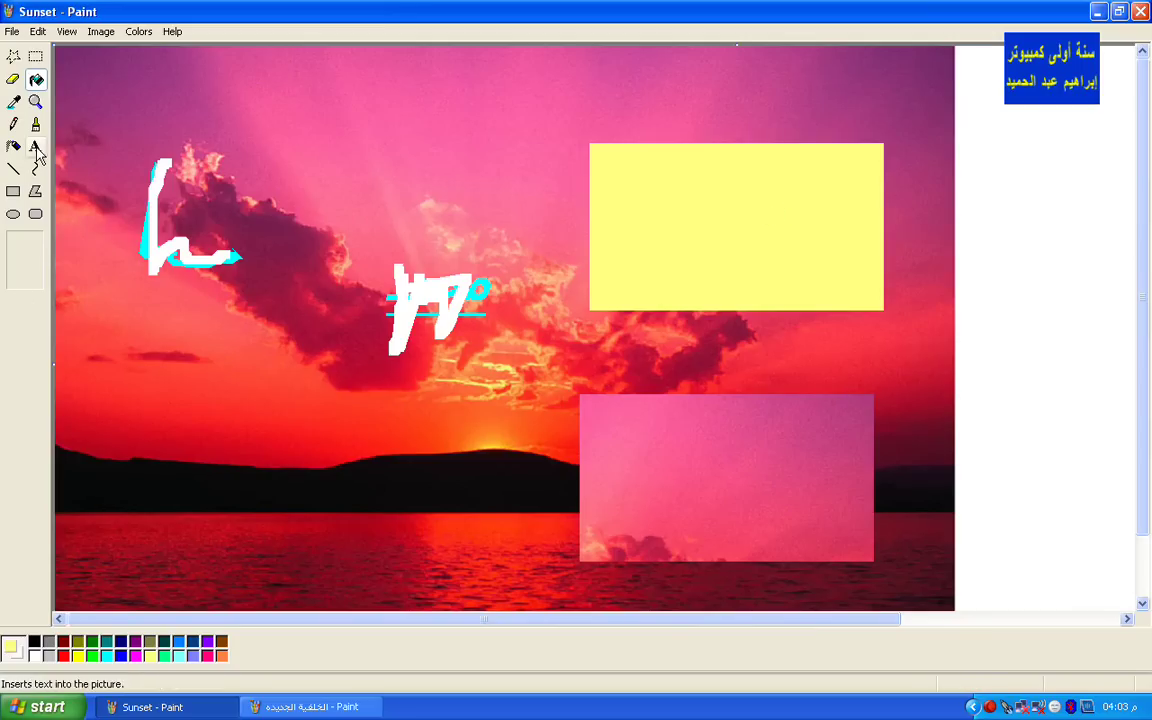
# Step: Start a new blank picture without saving the changes to Sunset
pyautogui.click(11, 31)
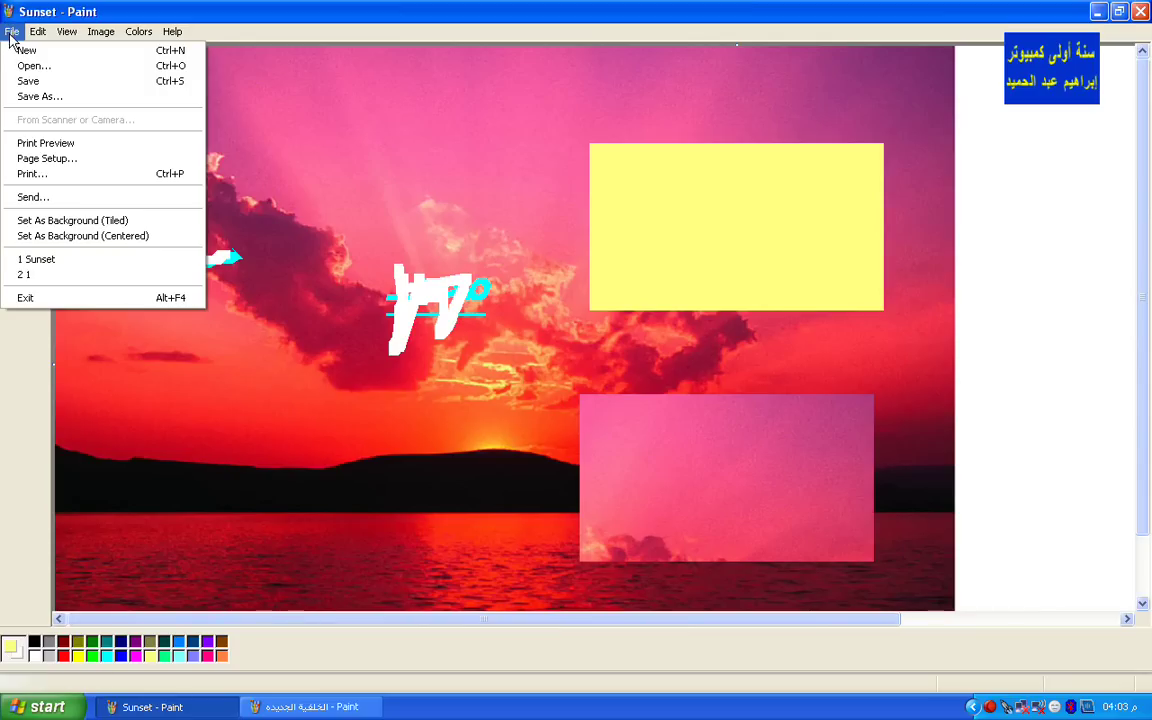
pyautogui.click(26, 50)
pyautogui.click(577, 381)
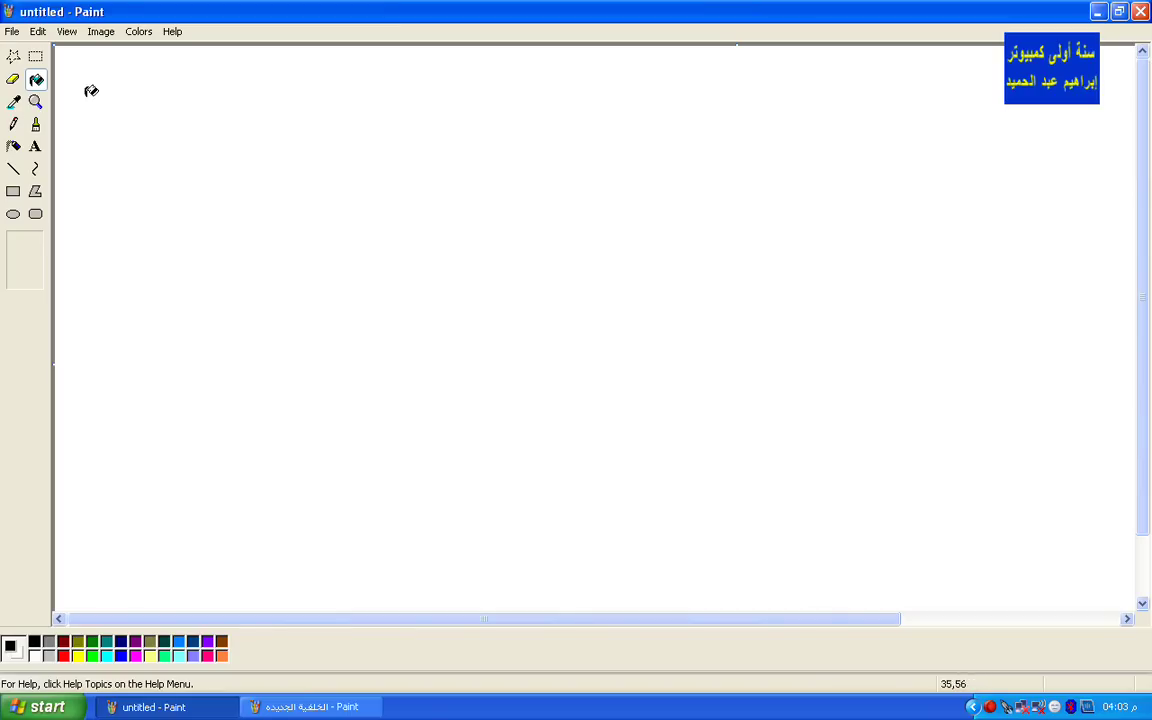
# Step: Draw a closed black loop and an open black loop beside it with the largest round brush
pyautogui.click(36, 124)
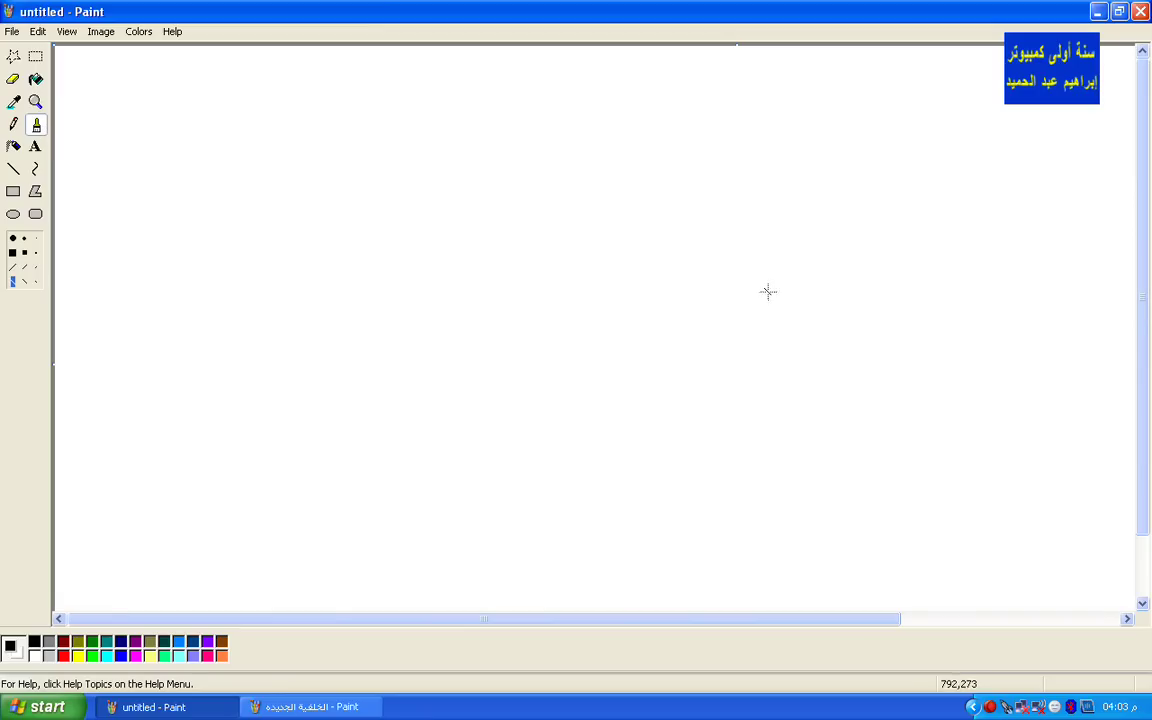
pyautogui.click(12, 238)
pyautogui.moveTo(957, 246)
pyautogui.mouseDown()
pyautogui.moveTo(789, 188)
pyautogui.moveTo(662, 266)
pyautogui.moveTo(767, 392)
pyautogui.moveTo(906, 304)
pyautogui.moveTo(966, 162)
pyautogui.mouseUp()
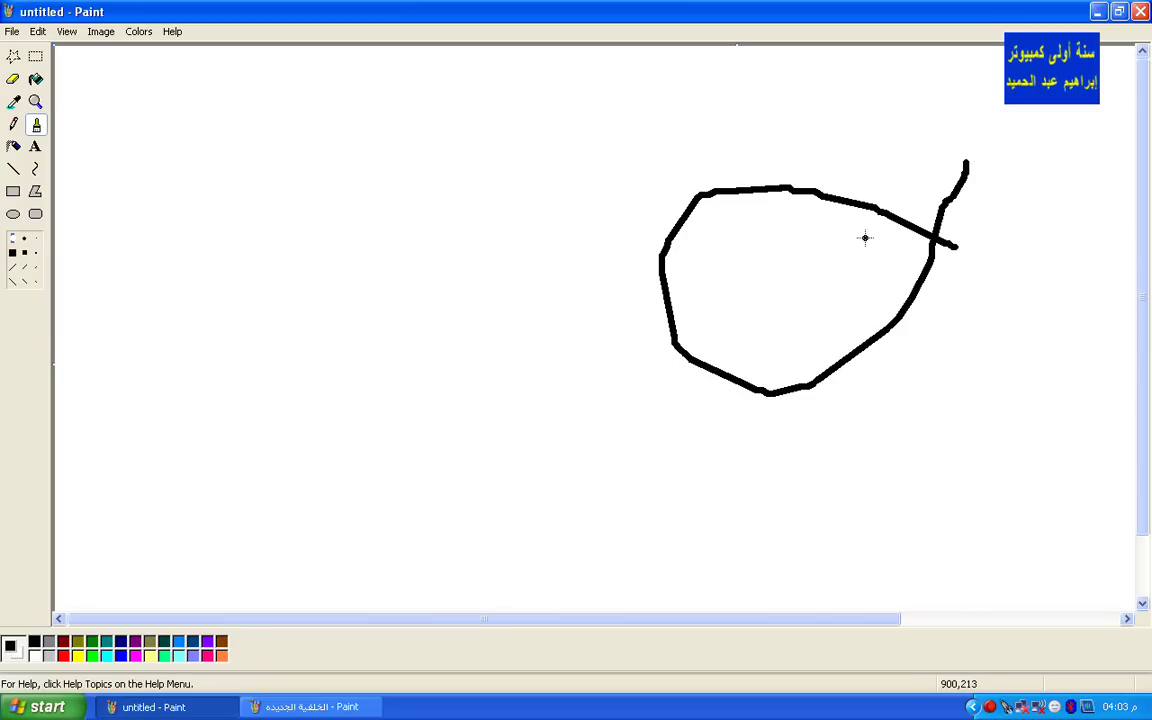
pyautogui.moveTo(329, 137)
pyautogui.mouseDown()
pyautogui.moveTo(193, 172)
pyautogui.moveTo(210, 351)
pyautogui.moveTo(309, 329)
pyautogui.moveTo(397, 234)
pyautogui.moveTo(368, 185)
pyautogui.mouseUp()
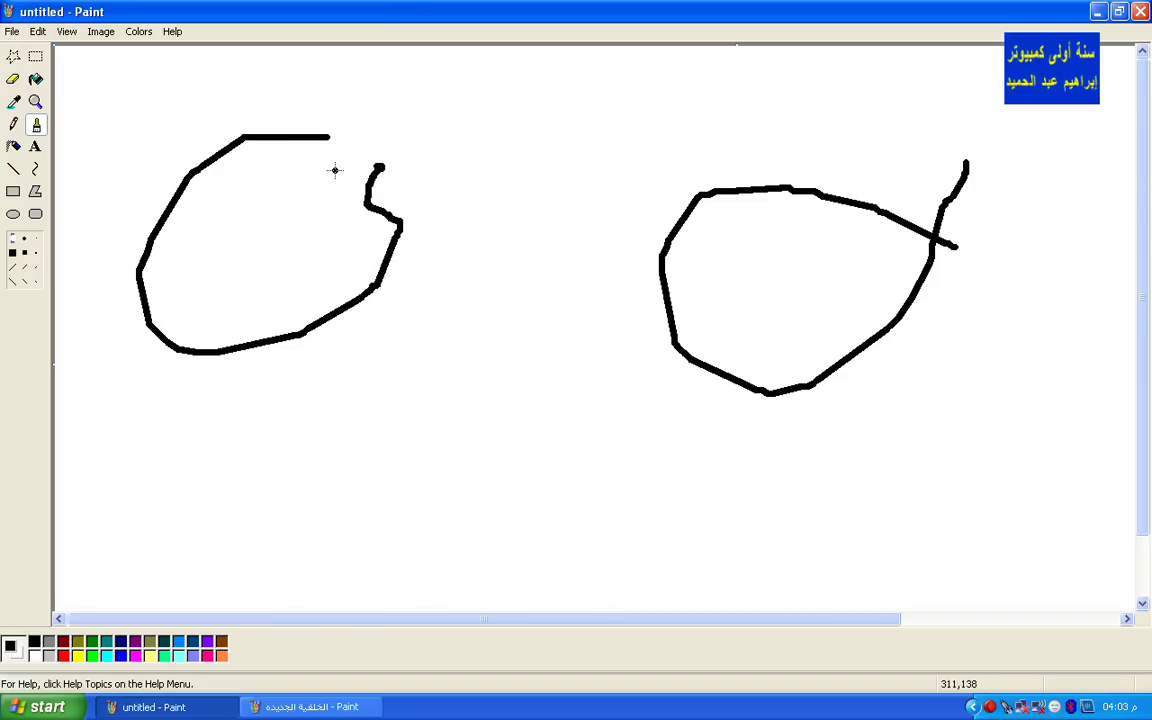
# Step: Fill the closed loop with red
pyautogui.click(35, 79)
pyautogui.click(64, 656)
pyautogui.click(822, 271)
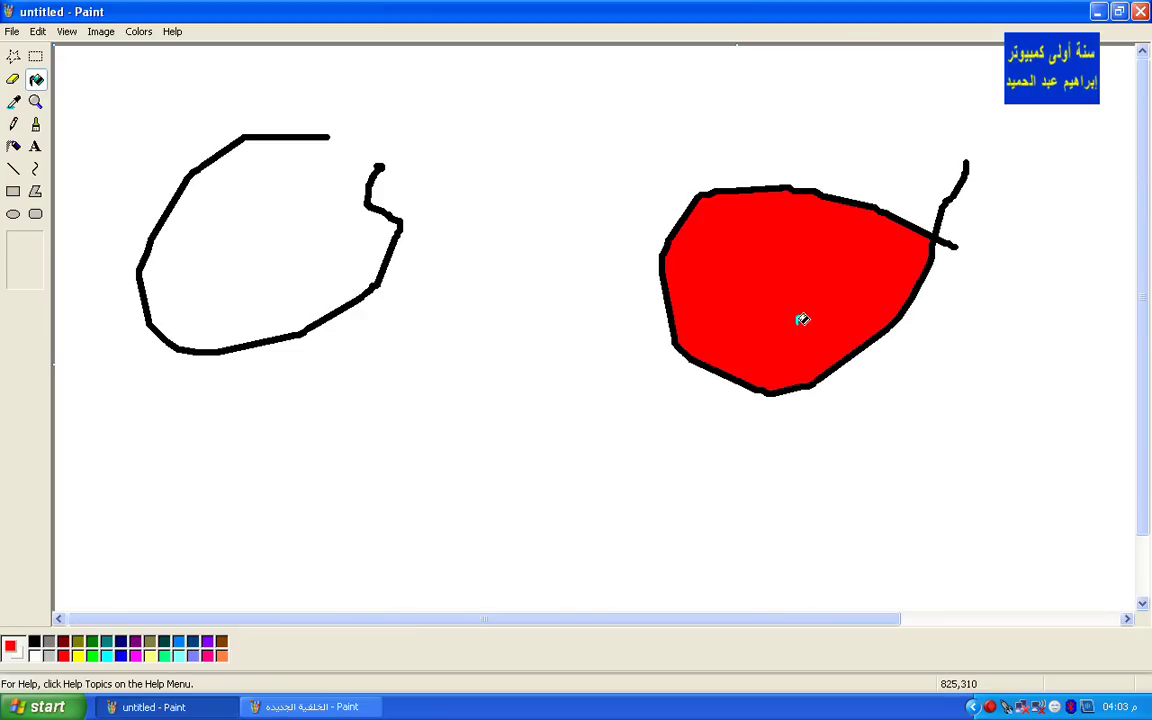
# Step: Try to fill the open loop with red, and undo that fill
pyautogui.click(302, 256)
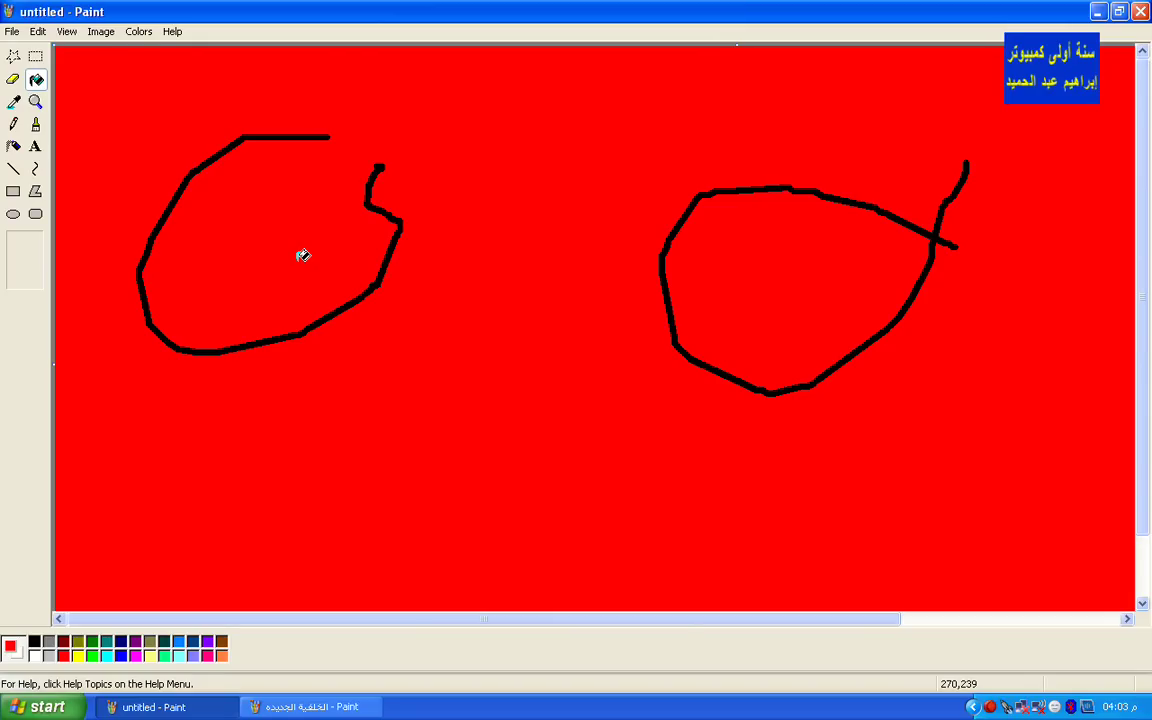
pyautogui.hotkey('ctrl', 'z')
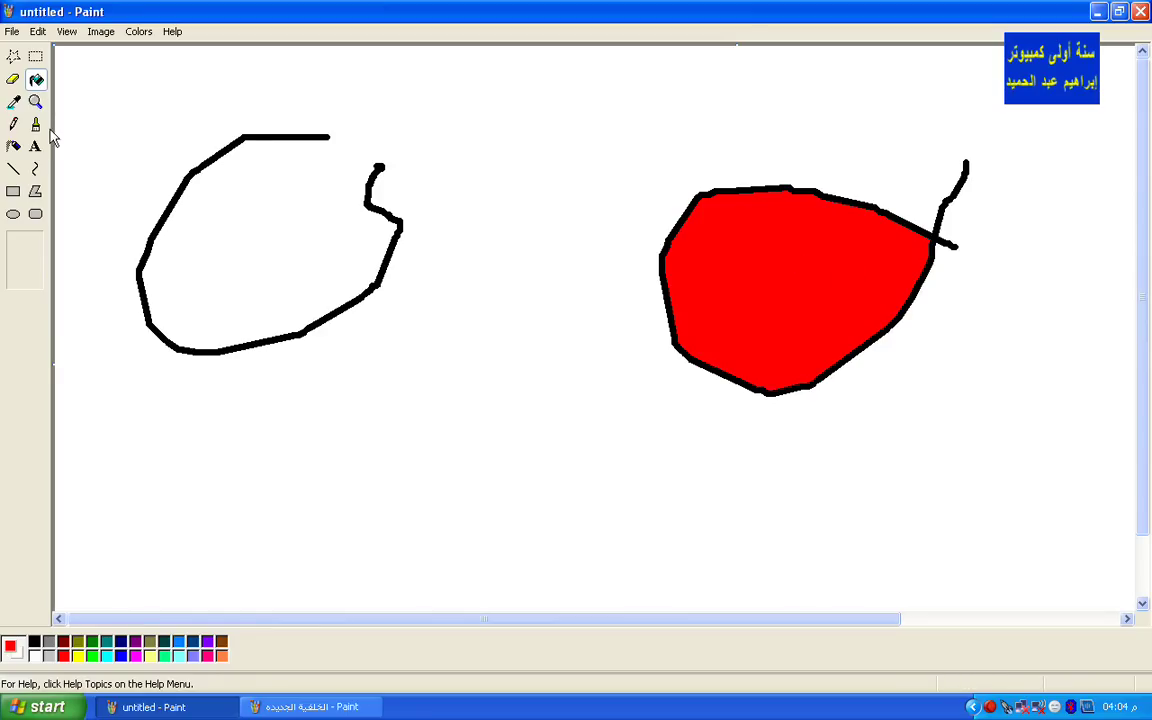
# Step: Draw a thin red diagonal line across the open loop's gap with the Line tool
pyautogui.click(14, 168)
pyautogui.moveTo(258, 106); pyautogui.dragTo(456, 268)
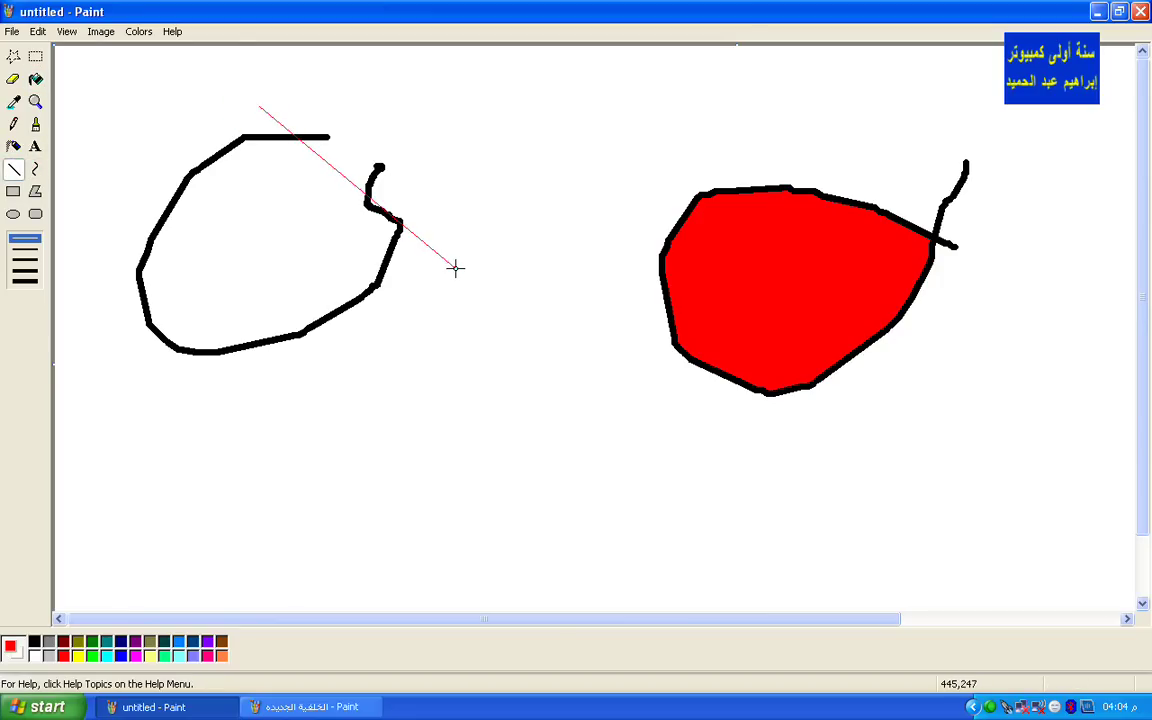
# Step: Start a new blank picture, discarding the untitled drawing with the two loops
pyautogui.click(13, 31)
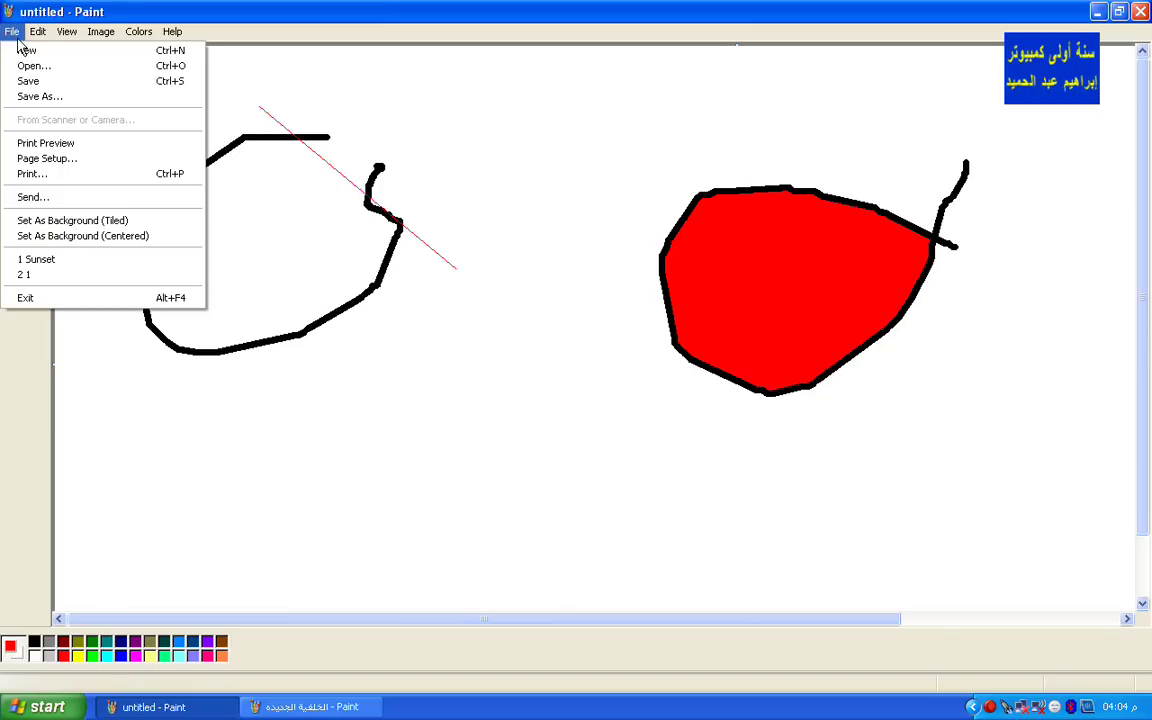
pyautogui.click(27, 51)
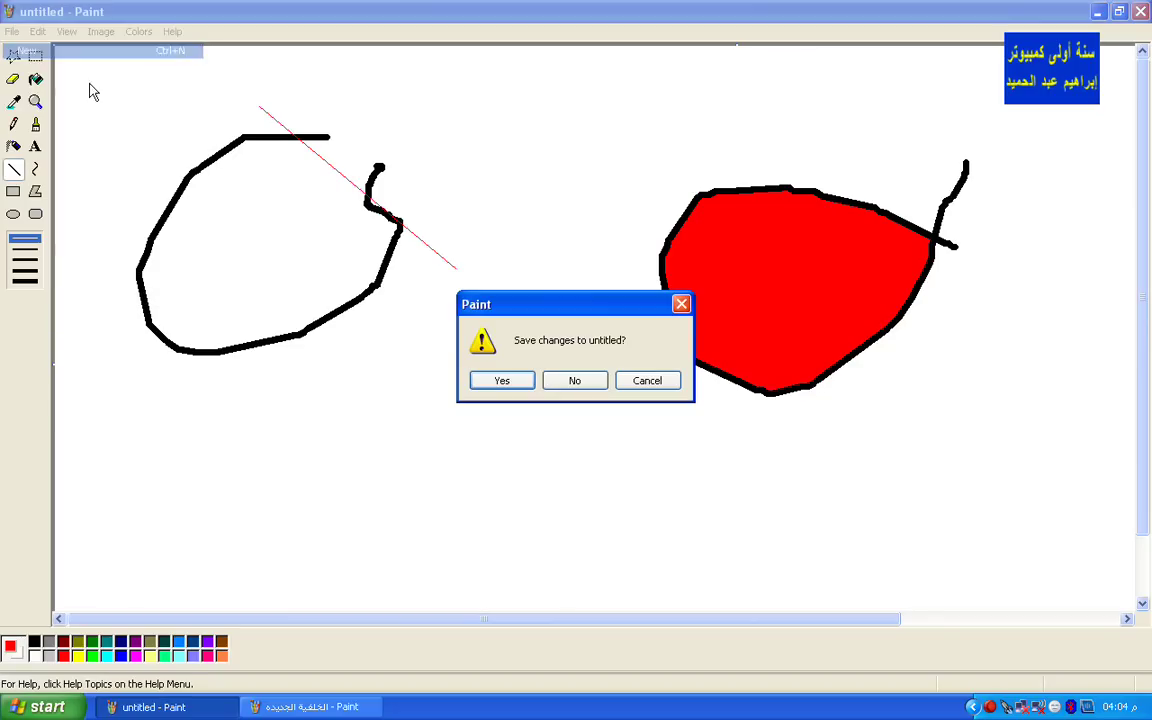
pyautogui.click(594, 386)
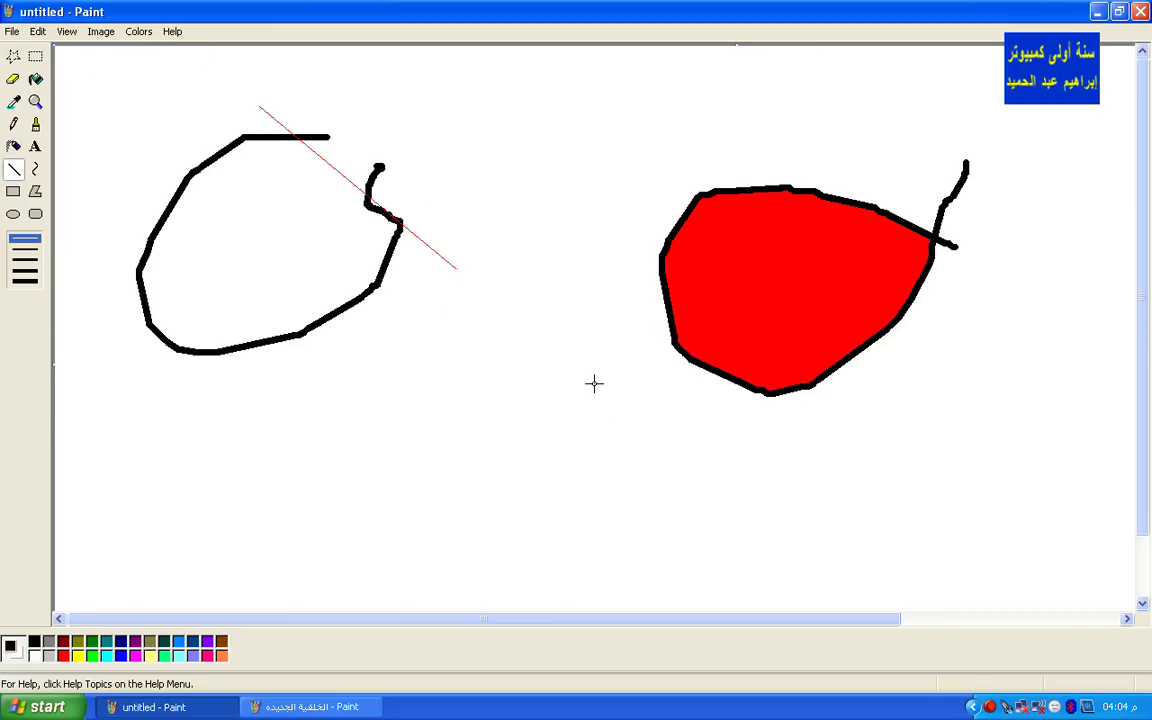
# Step: Open the Sunset picture from the Sample Pictures folder
pyautogui.click(12, 31)
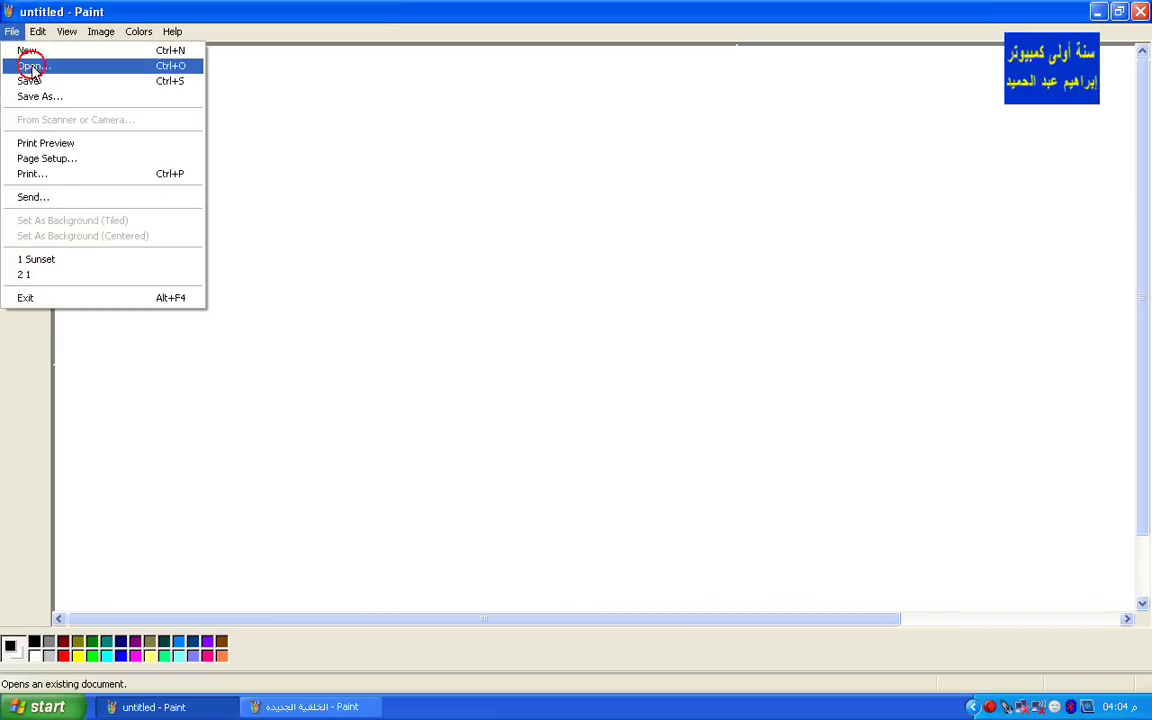
pyautogui.click(30, 64)
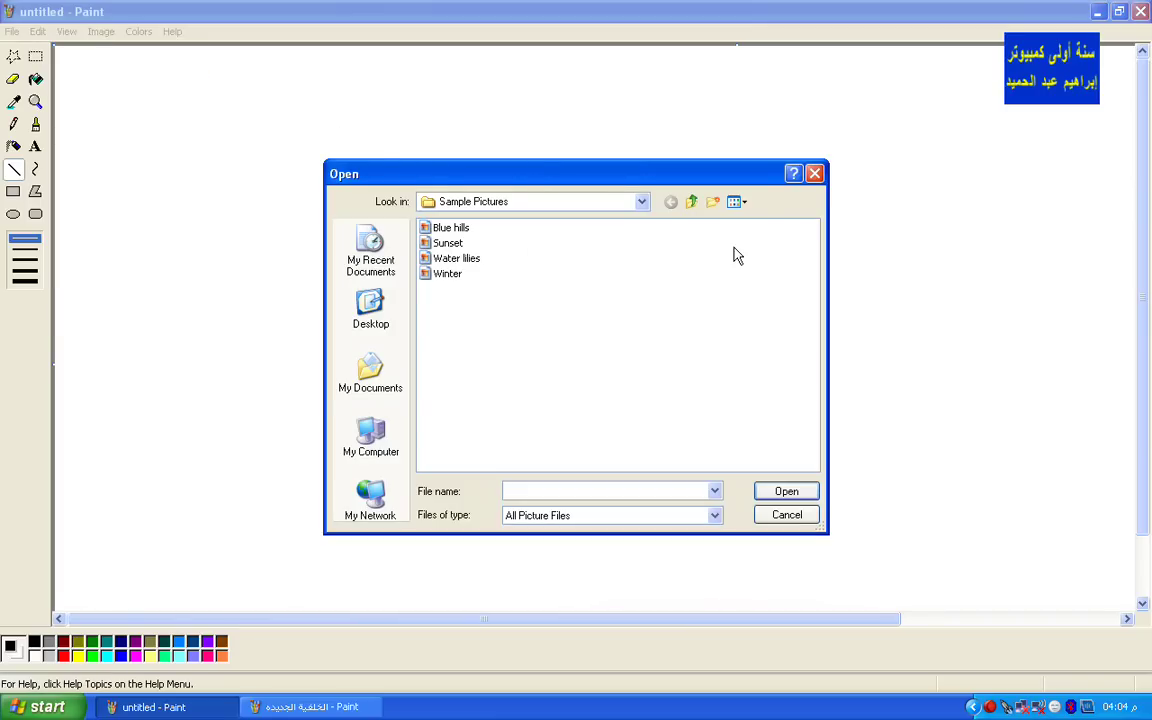
pyautogui.click(447, 243)
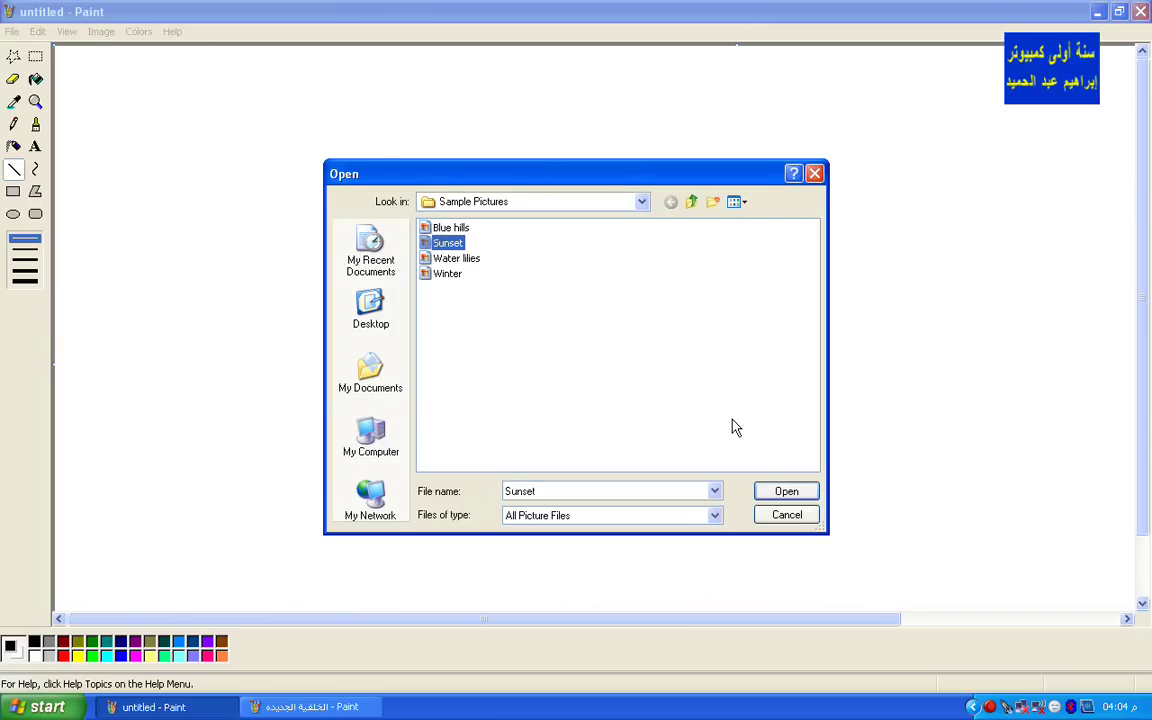
pyautogui.click(784, 490)
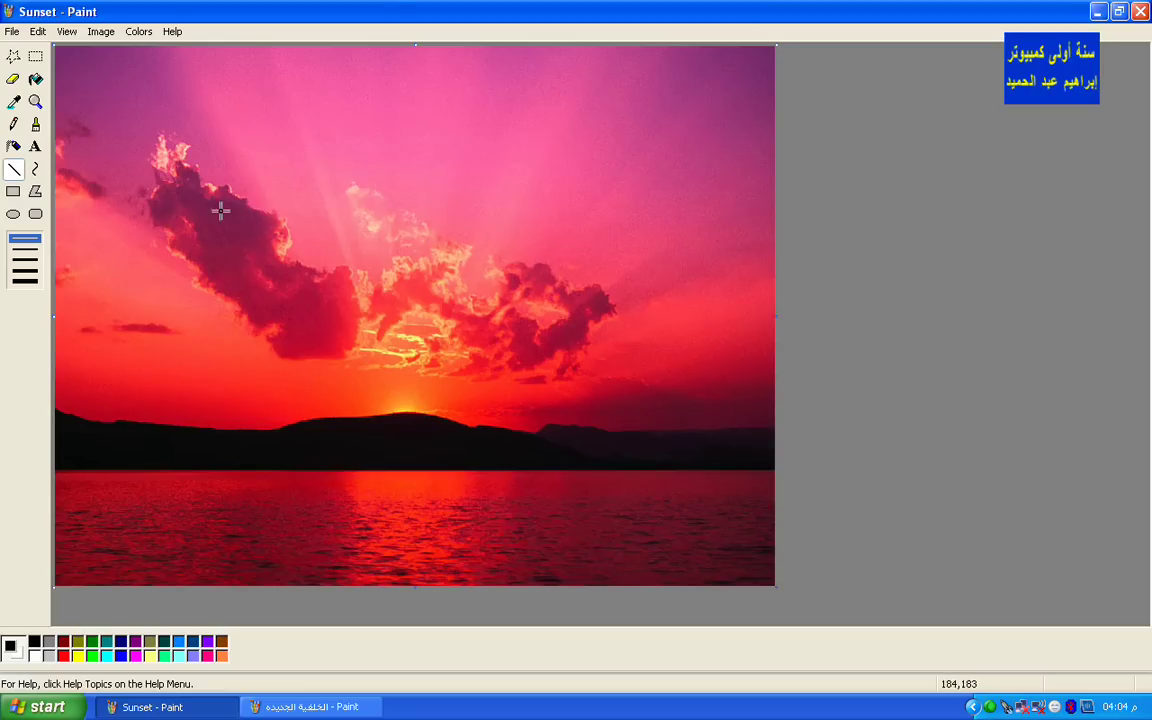
# Step: Draw a closed black loop with the round brush in the sky at the left of the Sunset picture
pyautogui.click(36, 125)
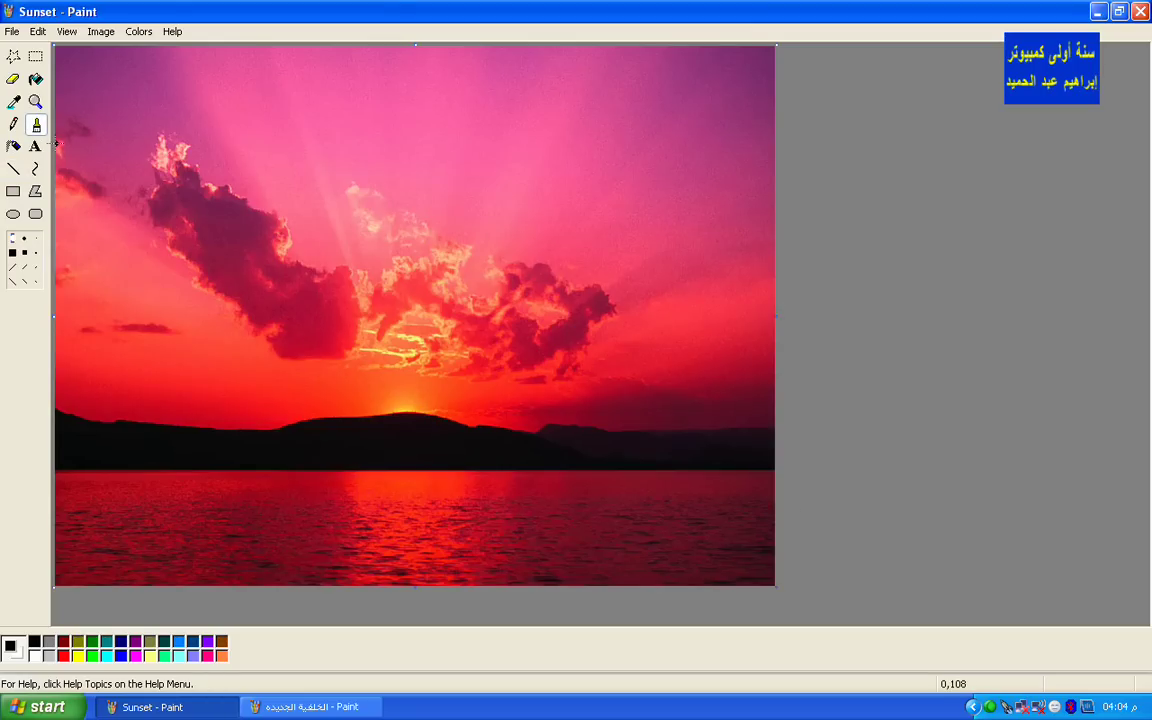
pyautogui.moveTo(180, 308)
pyautogui.mouseDown()
pyautogui.moveTo(123, 310)
pyautogui.moveTo(84, 379)
pyautogui.moveTo(147, 393)
pyautogui.moveTo(182, 324)
pyautogui.moveTo(182, 277)
pyautogui.moveTo(189, 300)
pyautogui.moveTo(145, 308)
pyautogui.moveTo(203, 316)
pyautogui.mouseUp()
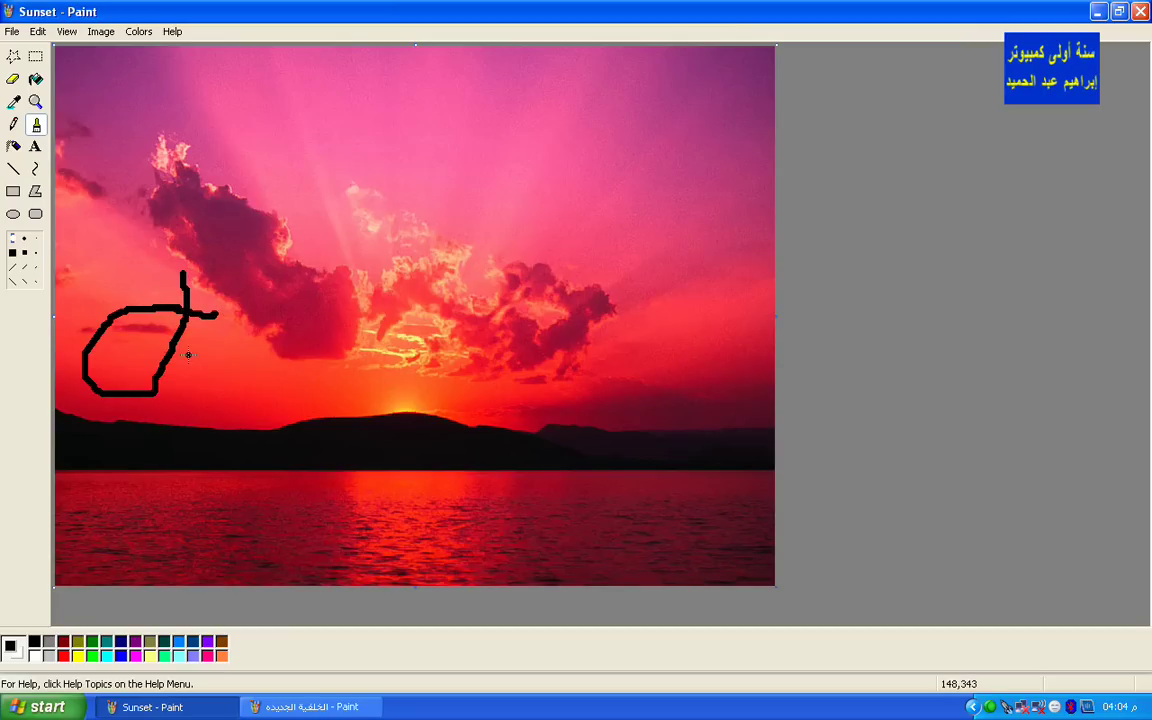
# Step: Paint the inside of the black loop white, starting with Fill With Color and covering the rest with the round brush
pyautogui.click(18, 106)
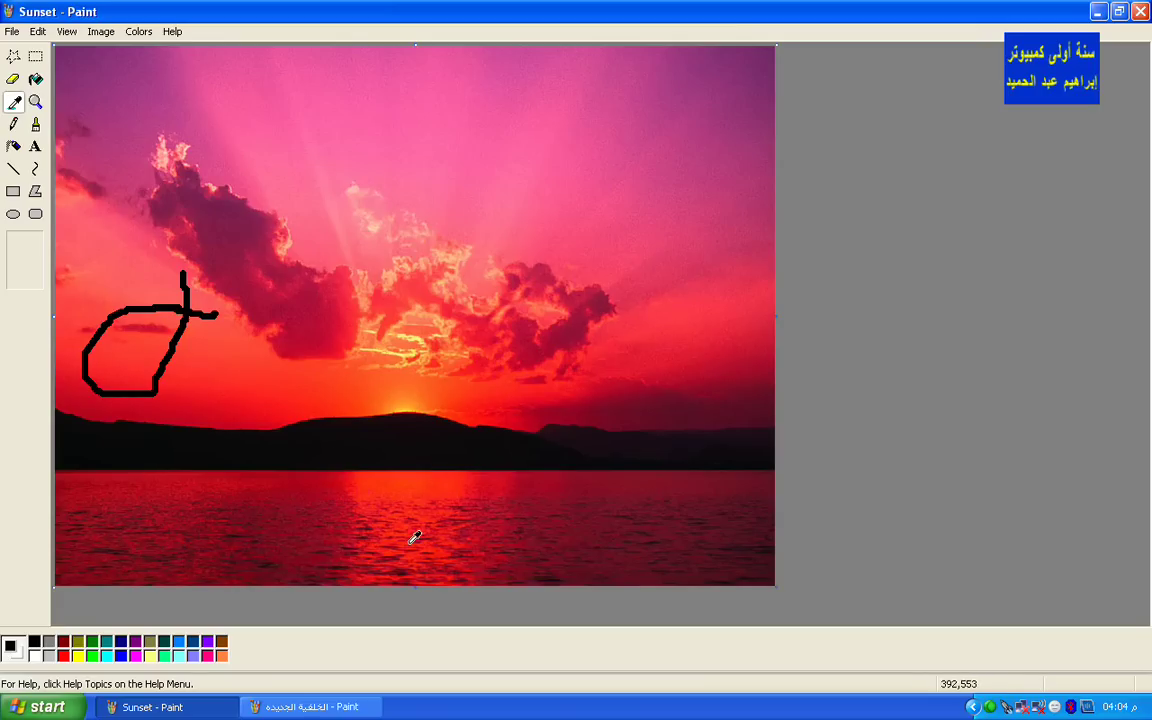
pyautogui.click(36, 79)
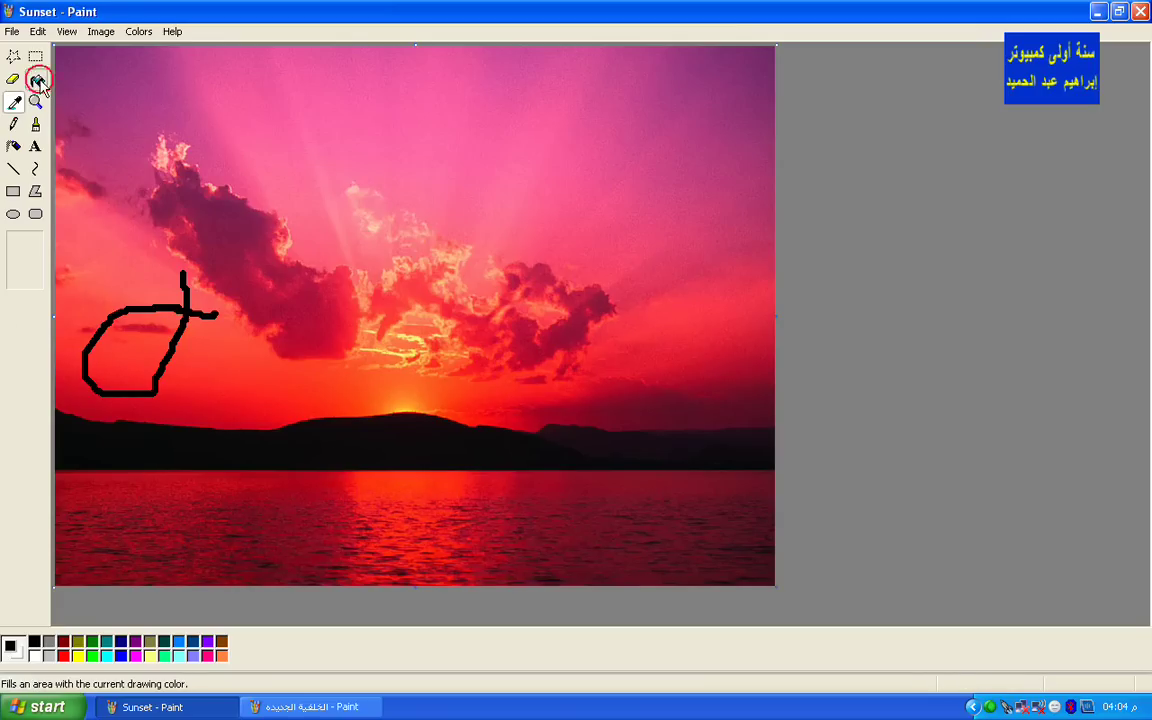
pyautogui.click(34, 655)
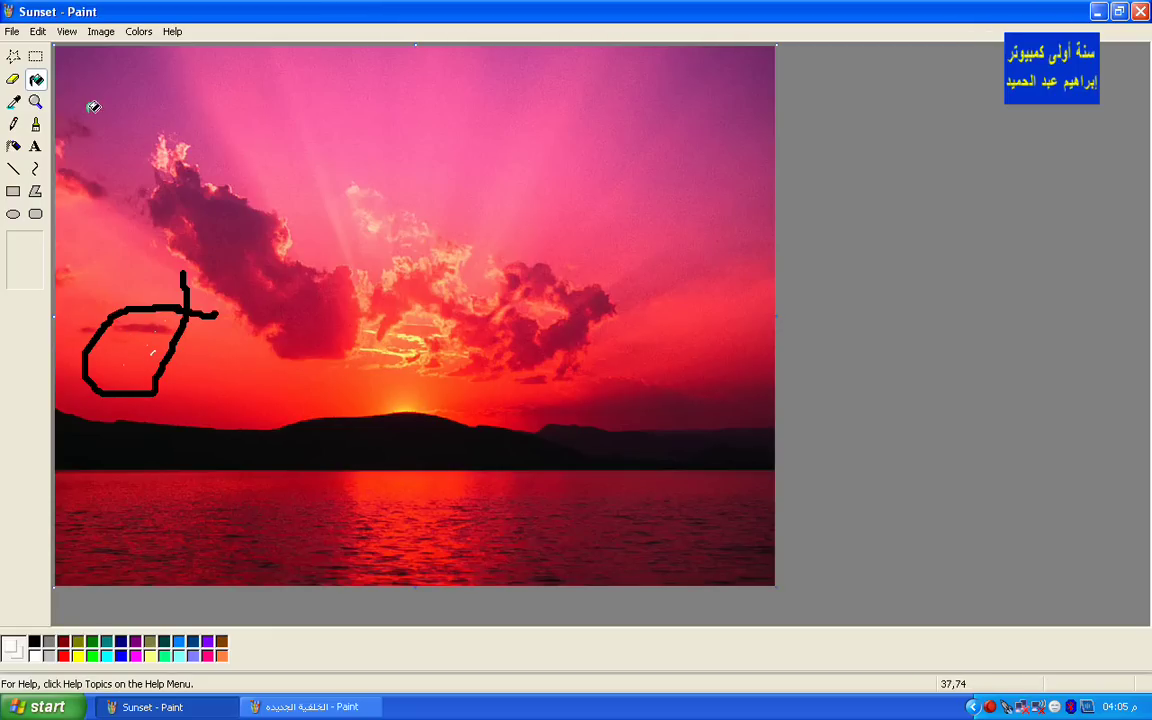
pyautogui.click(35, 124)
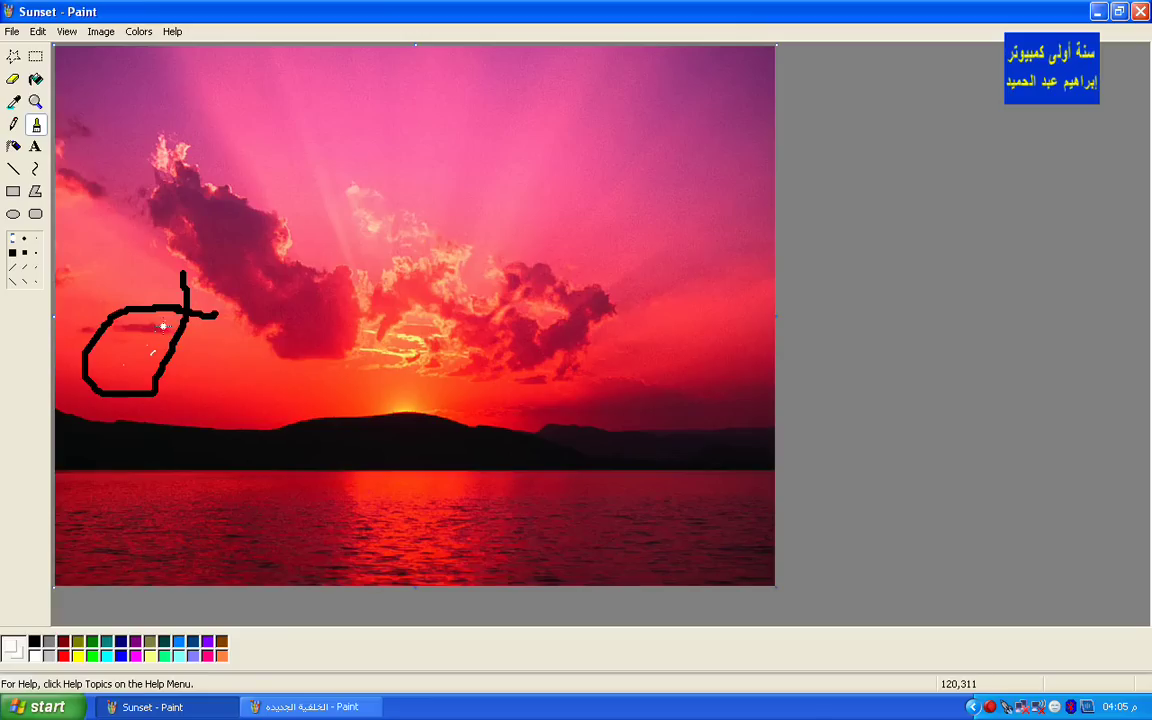
pyautogui.moveTo(178, 314)
pyautogui.mouseDown()
pyautogui.moveTo(151, 331)
pyautogui.moveTo(125, 318)
pyautogui.moveTo(148, 308)
pyautogui.moveTo(95, 362)
pyautogui.moveTo(90, 318)
pyautogui.moveTo(106, 338)
pyautogui.moveTo(162, 322)
pyautogui.moveTo(144, 350)
pyautogui.moveTo(120, 340)
pyautogui.moveTo(128, 352)
pyautogui.moveTo(154, 336)
pyautogui.moveTo(122, 326)
pyautogui.moveTo(134, 350)
pyautogui.moveTo(136, 310)
pyautogui.moveTo(135, 322)
pyautogui.mouseUp()
pyautogui.moveTo(155, 365)
pyautogui.mouseDown()
pyautogui.moveTo(140, 330)
pyautogui.moveTo(155, 342)
pyautogui.moveTo(112, 359)
pyautogui.moveTo(131, 337)
pyautogui.moveTo(112, 337)
pyautogui.moveTo(96, 347)
pyautogui.moveTo(140, 336)
pyautogui.moveTo(131, 358)
pyautogui.moveTo(92, 381)
pyautogui.moveTo(98, 369)
pyautogui.mouseUp()
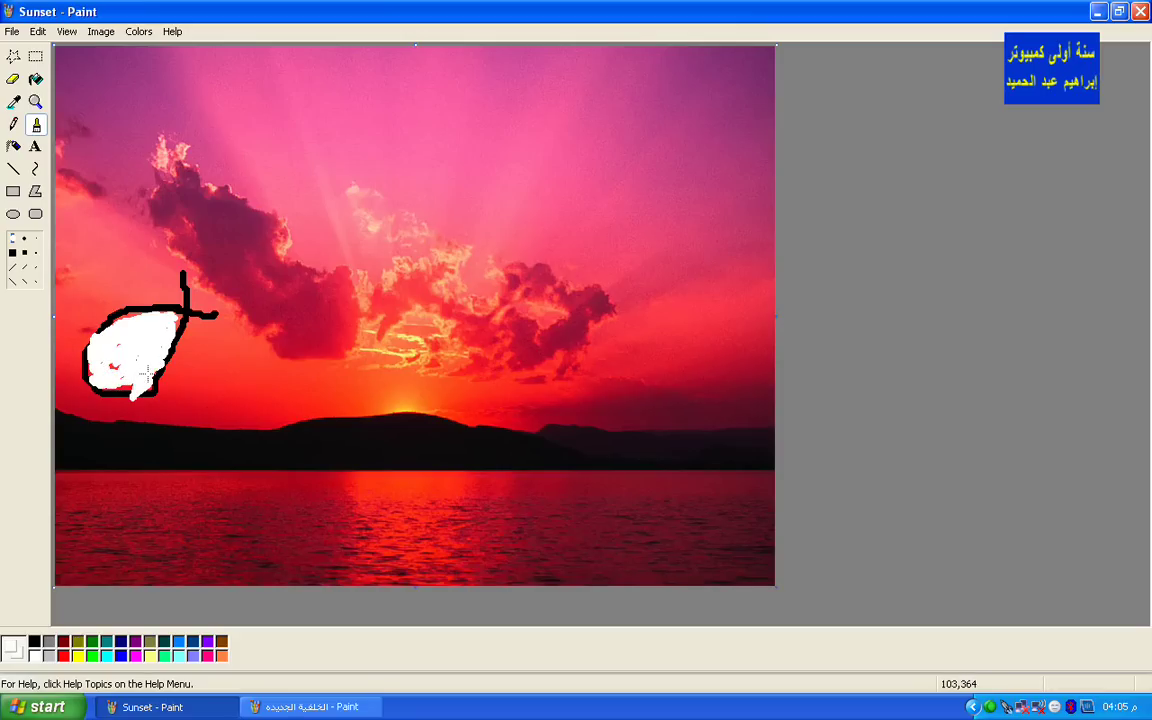
pyautogui.moveTo(104, 368)
pyautogui.mouseDown()
pyautogui.moveTo(110, 348)
pyautogui.moveTo(156, 356)
pyautogui.mouseUp()
# Step: Pick orange-red from the water's reflection, dab it inside the white loop, and paint over the dab with picked white
pyautogui.click(14, 103)
pyautogui.click(398, 479)
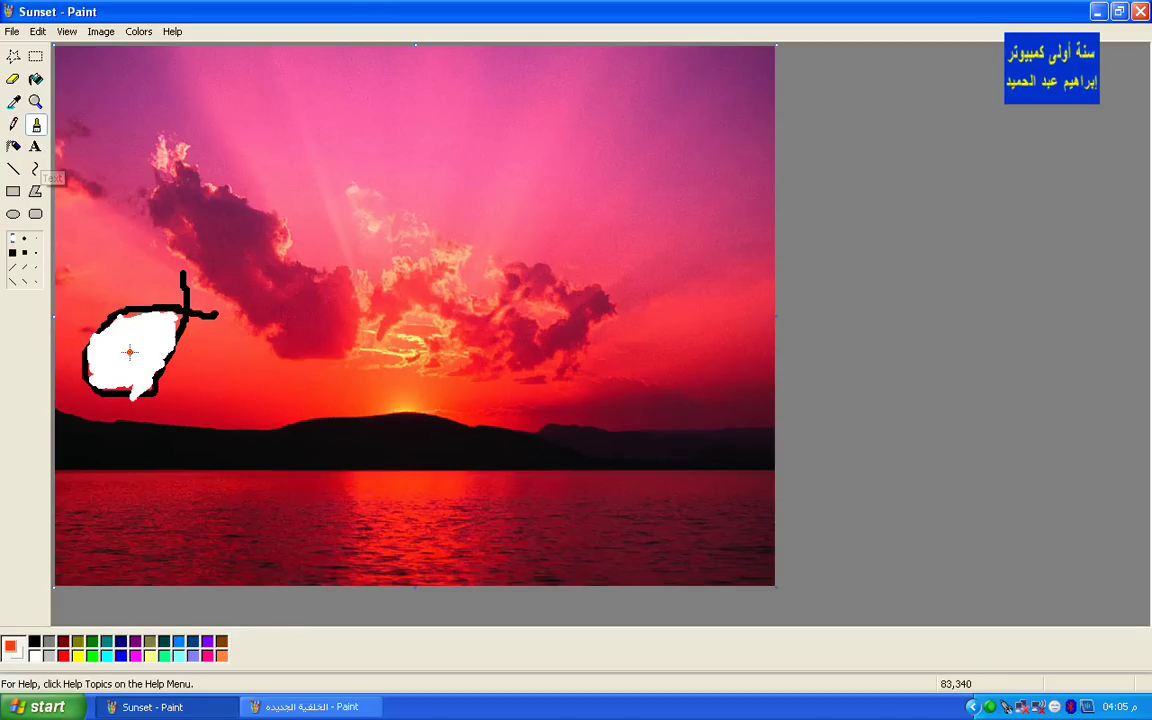
pyautogui.click(14, 103)
pyautogui.click(139, 343)
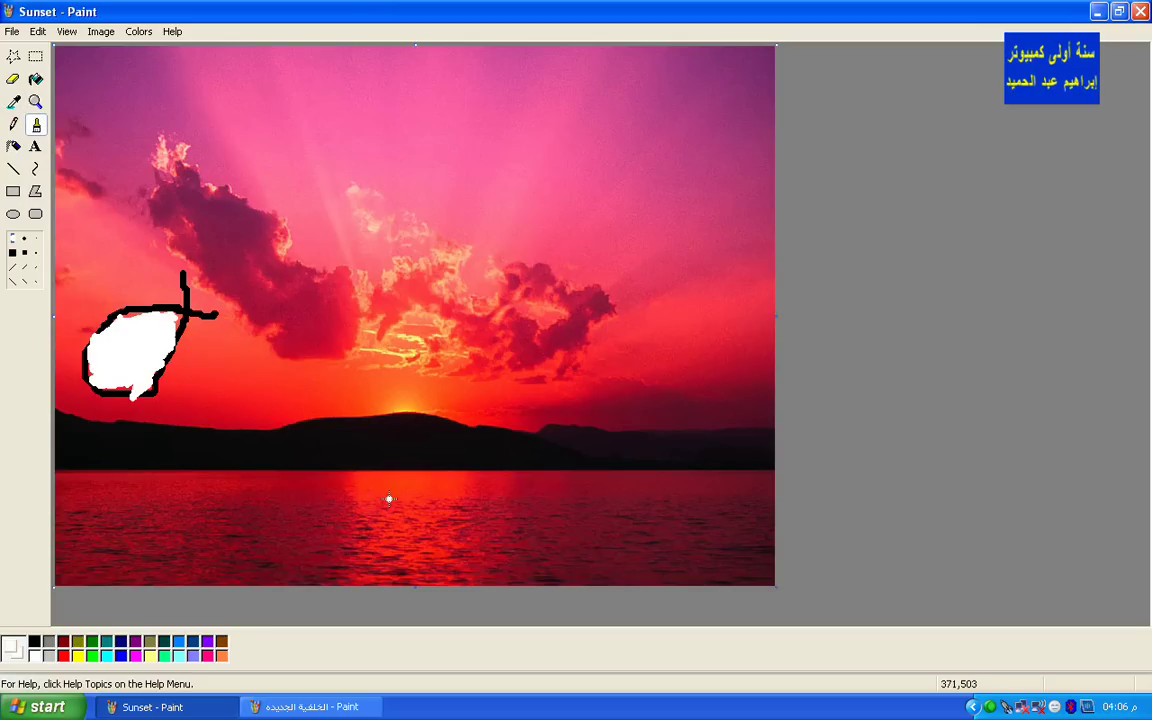
# Step: Pick orange from the sun's glow above the hills, test it with a brush dab, and fill the loop's white interior with it
pyautogui.click(14, 103)
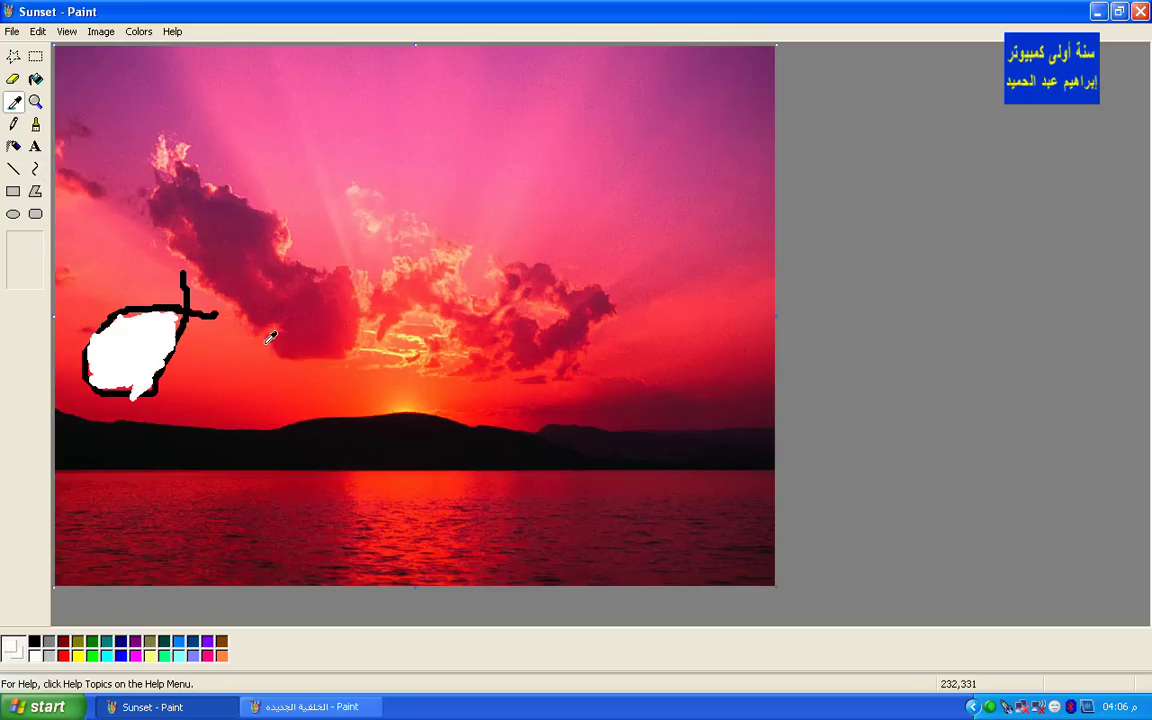
pyautogui.click(417, 404)
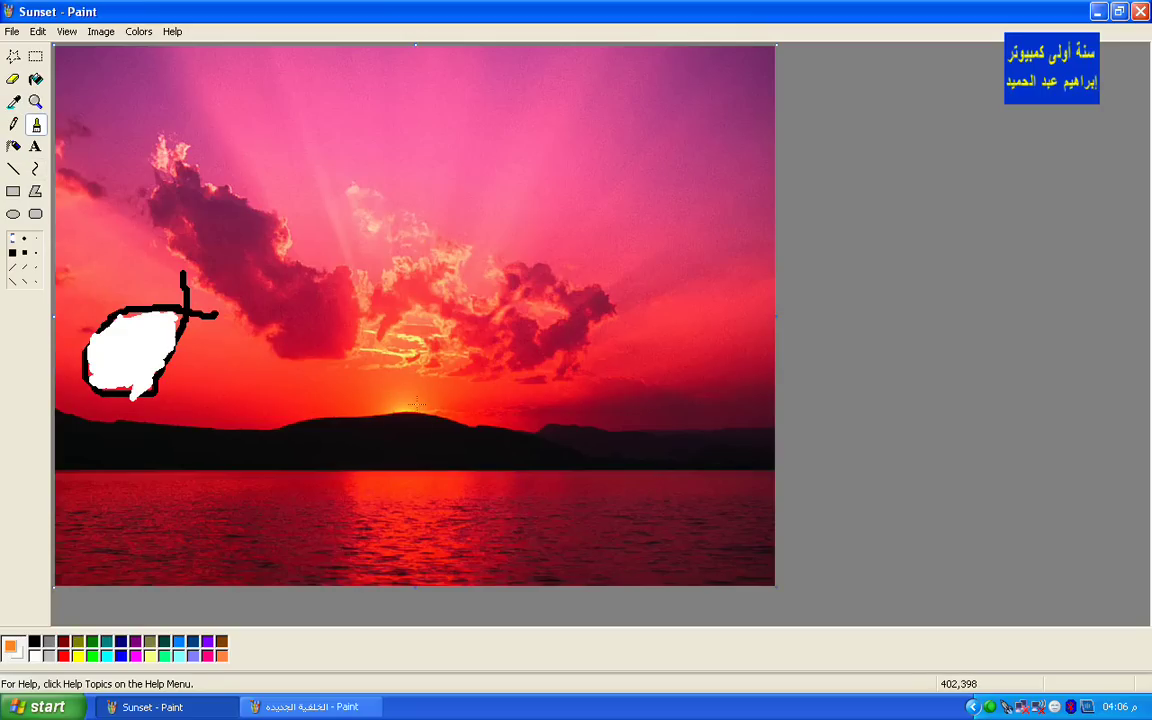
pyautogui.click(126, 366)
pyautogui.click(36, 82)
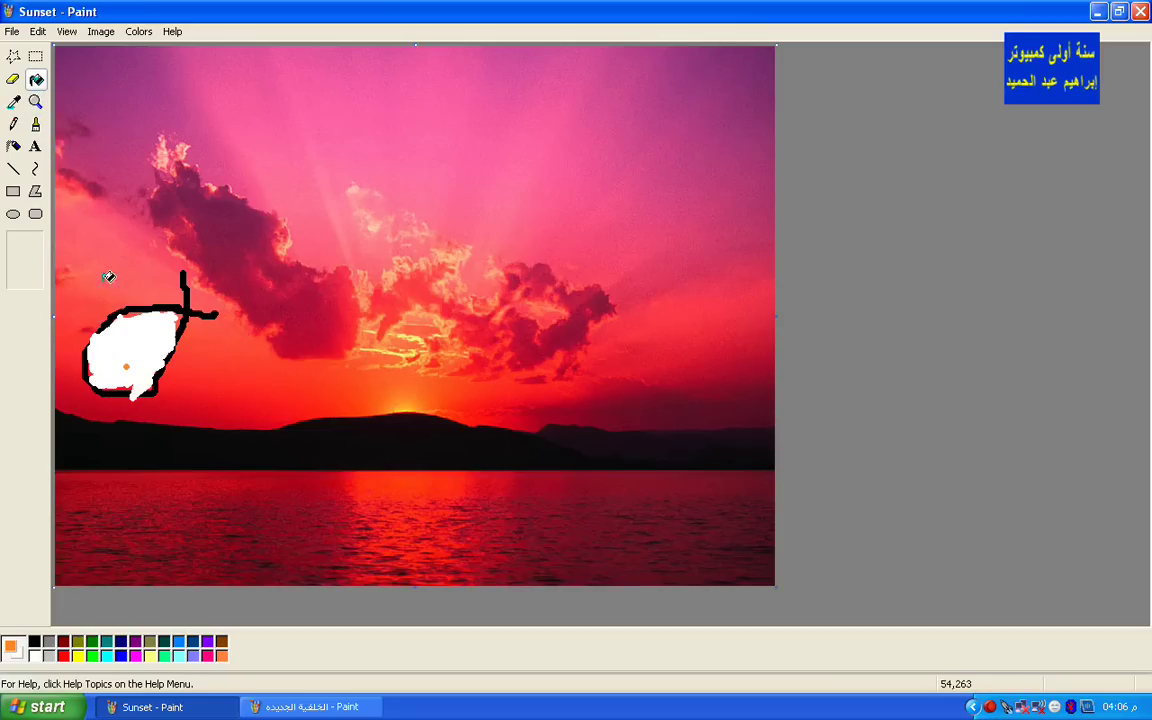
pyautogui.click(154, 330)
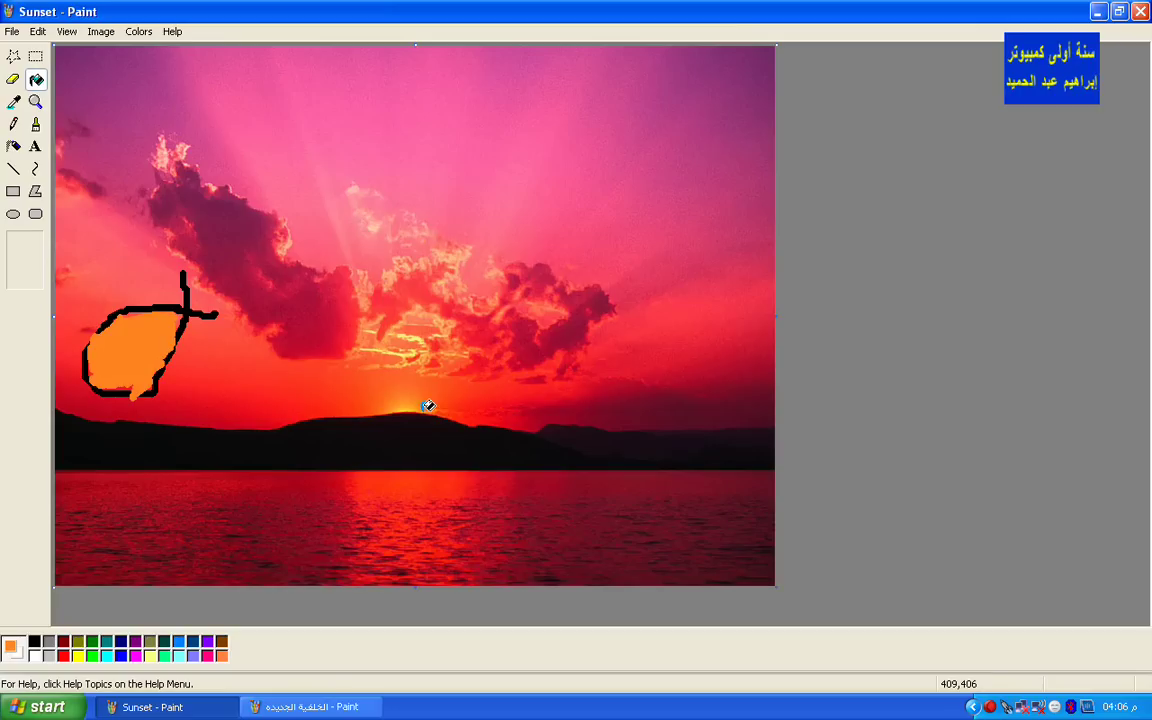
# Step: Pick the near-black color from the hills and fill the loop's orange interior with it
pyautogui.click(13, 101)
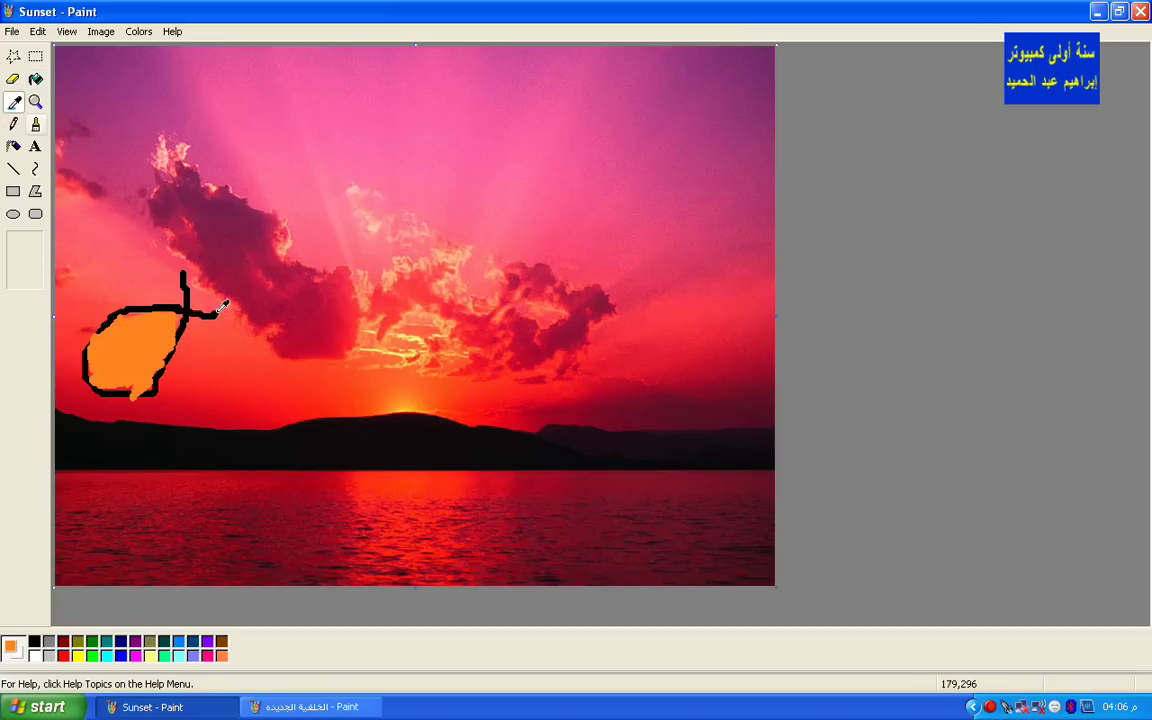
pyautogui.click(379, 441)
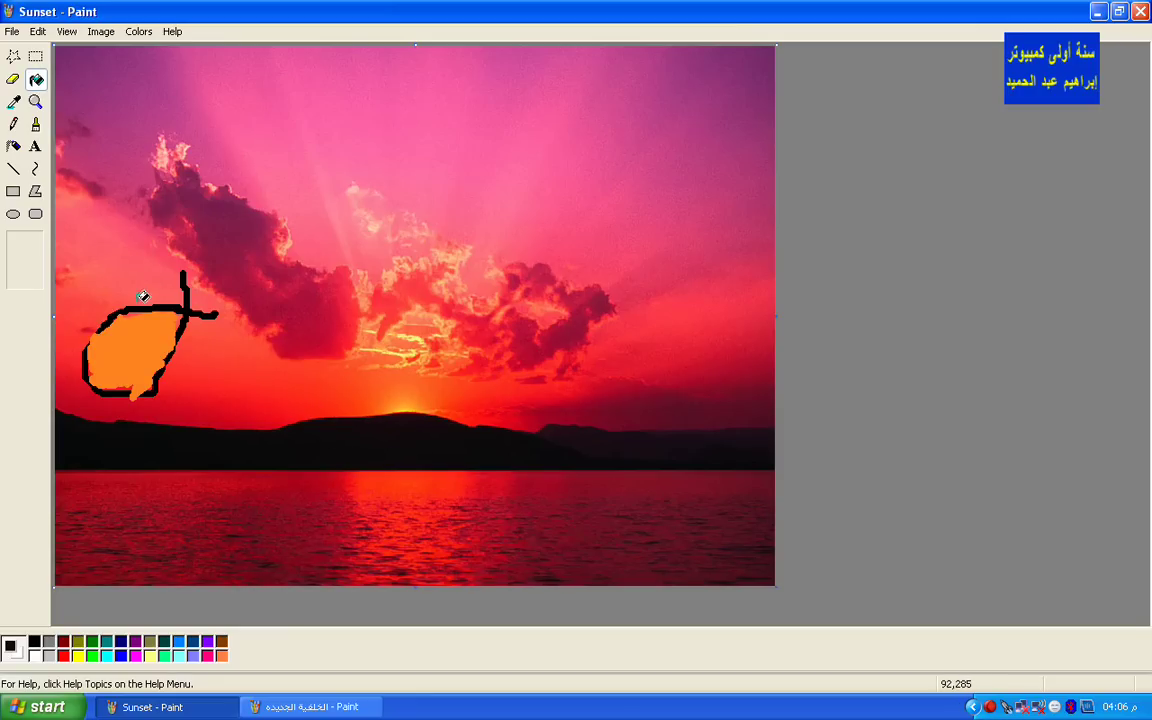
pyautogui.click(143, 346)
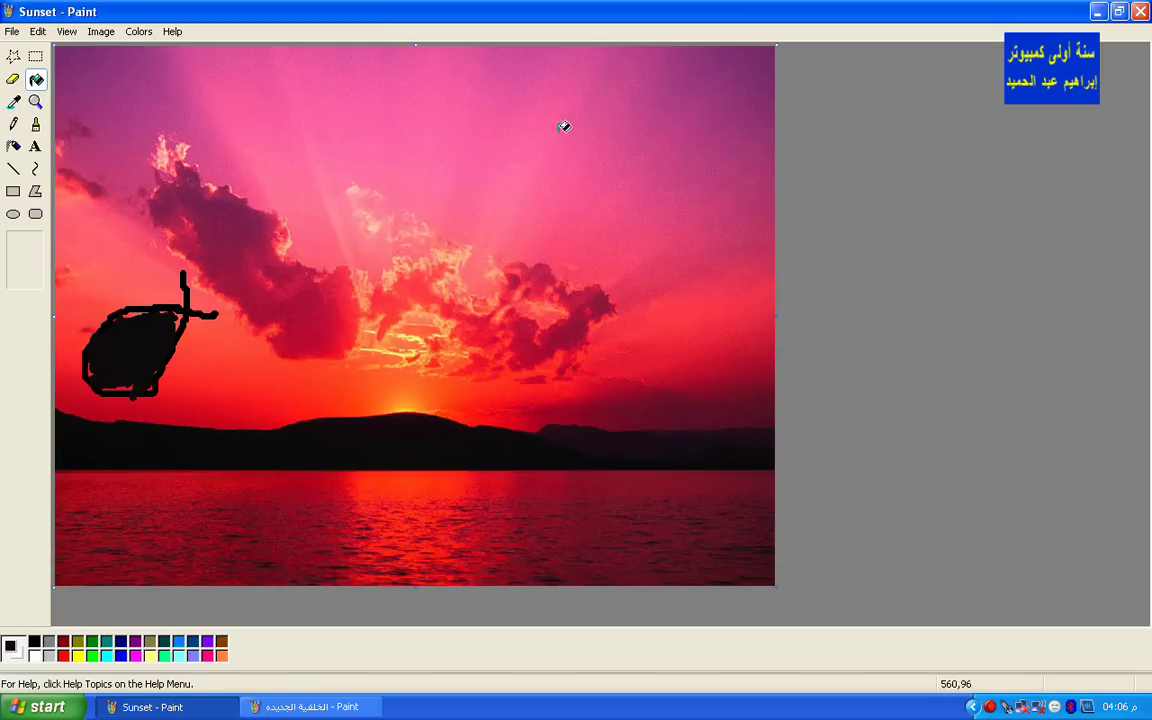
# Step: Pick pink from the upper sky and fill the loop's dark interior with it
pyautogui.click(13, 101)
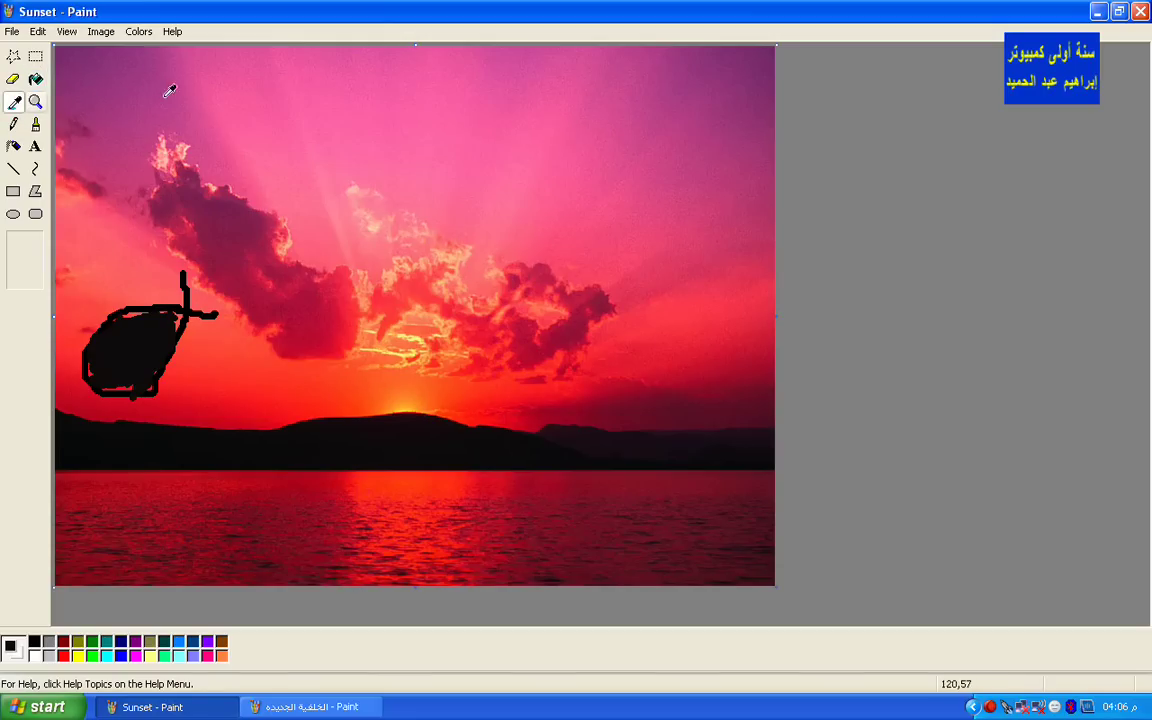
pyautogui.click(462, 119)
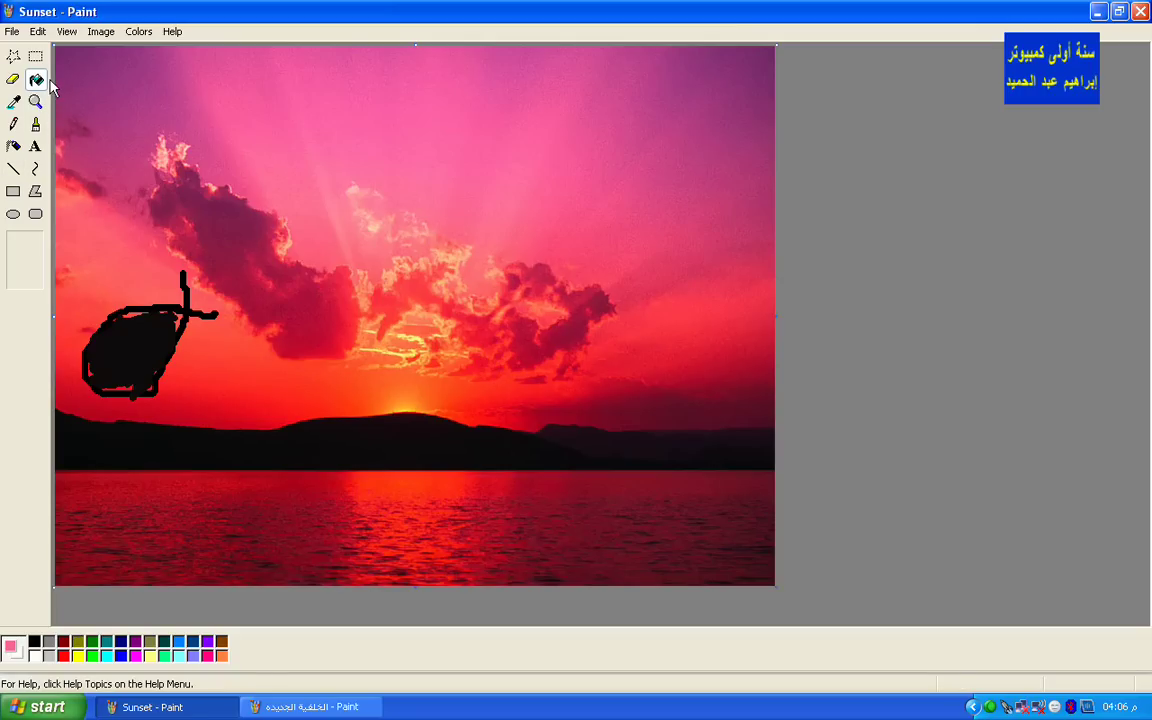
pyautogui.click(149, 334)
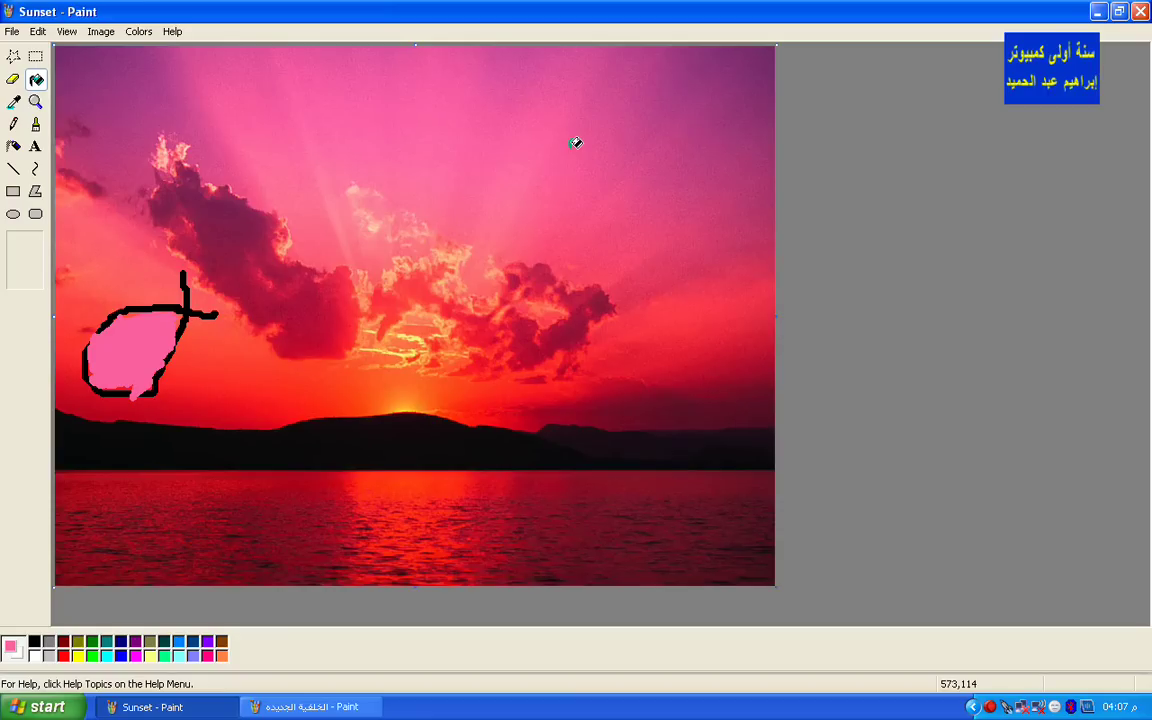
# Step: Magnify the Sunset picture to 2x and examine its right side and lower part
pyautogui.click(35, 101)
pyautogui.click(31, 265)
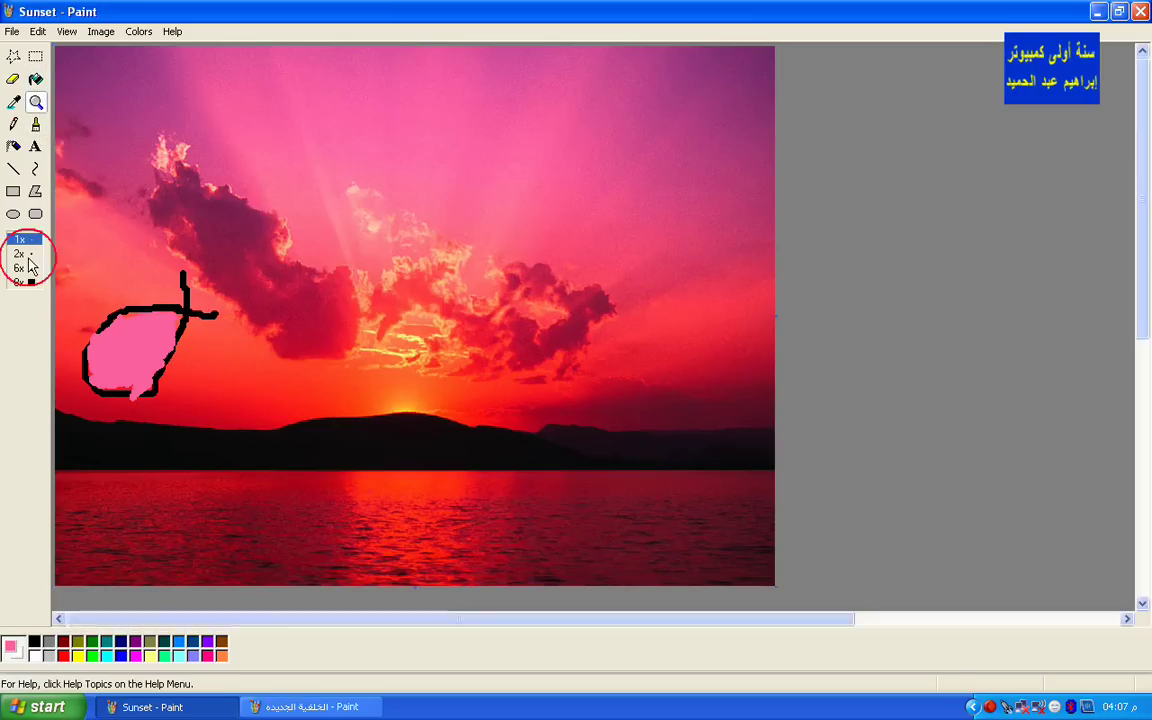
pyautogui.click(31, 265)
pyautogui.moveTo(430, 620); pyautogui.dragTo(1030, 600)
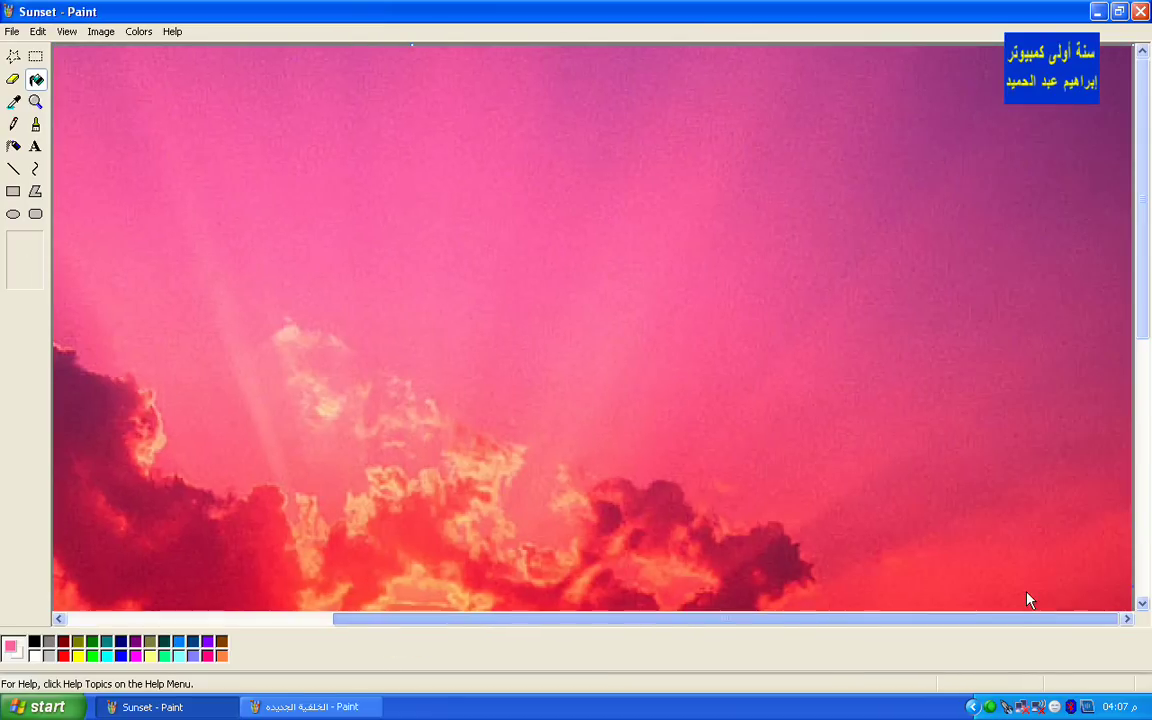
pyautogui.moveTo(1147, 318); pyautogui.dragTo(1049, 445)
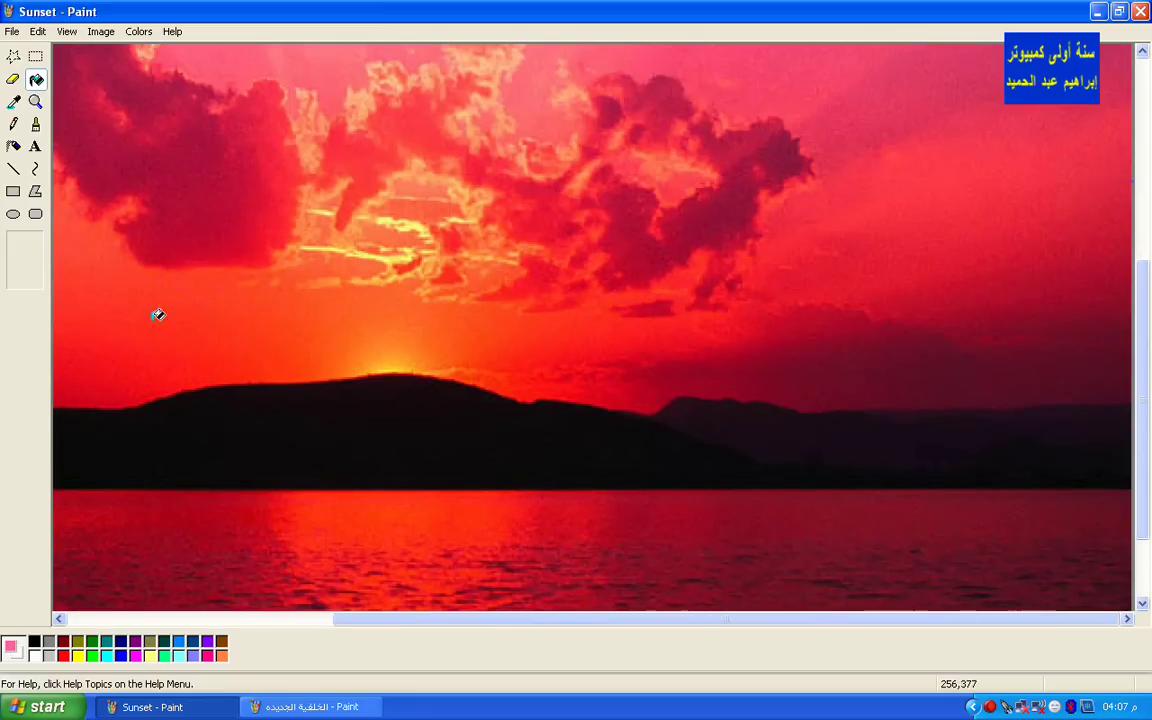
pyautogui.click(35, 101)
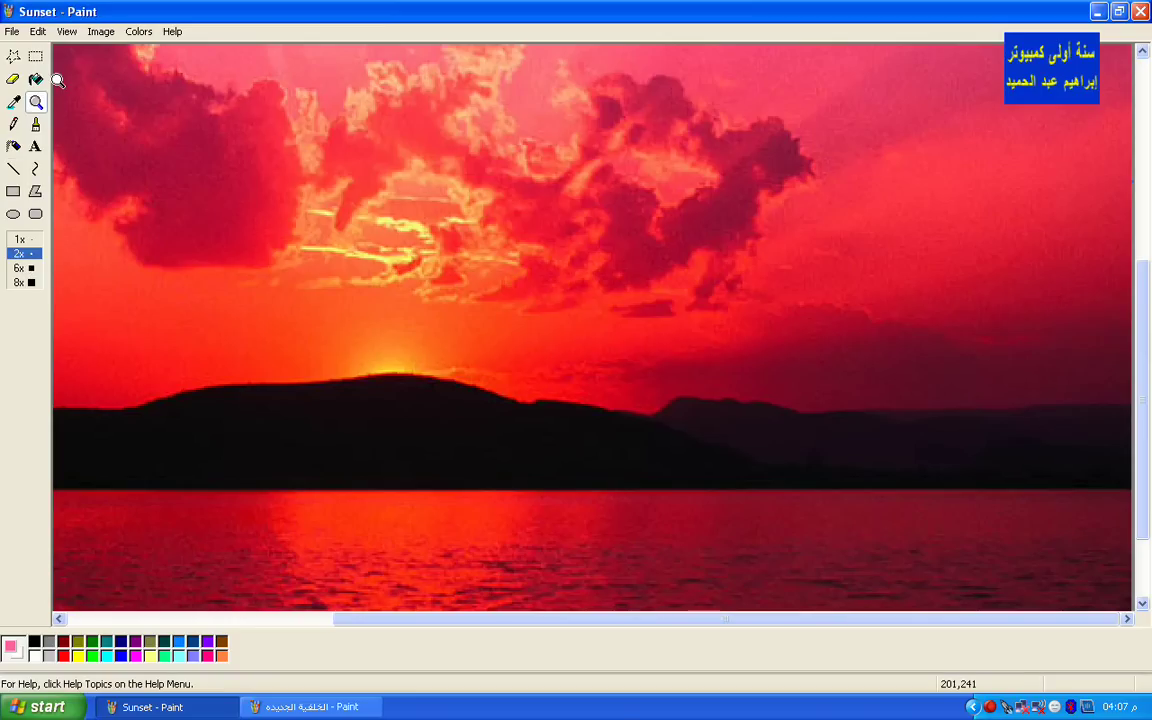
# Step: Start a new blank picture, discarding the changes to Sunset
pyautogui.click(12, 31)
pyautogui.click(24, 51)
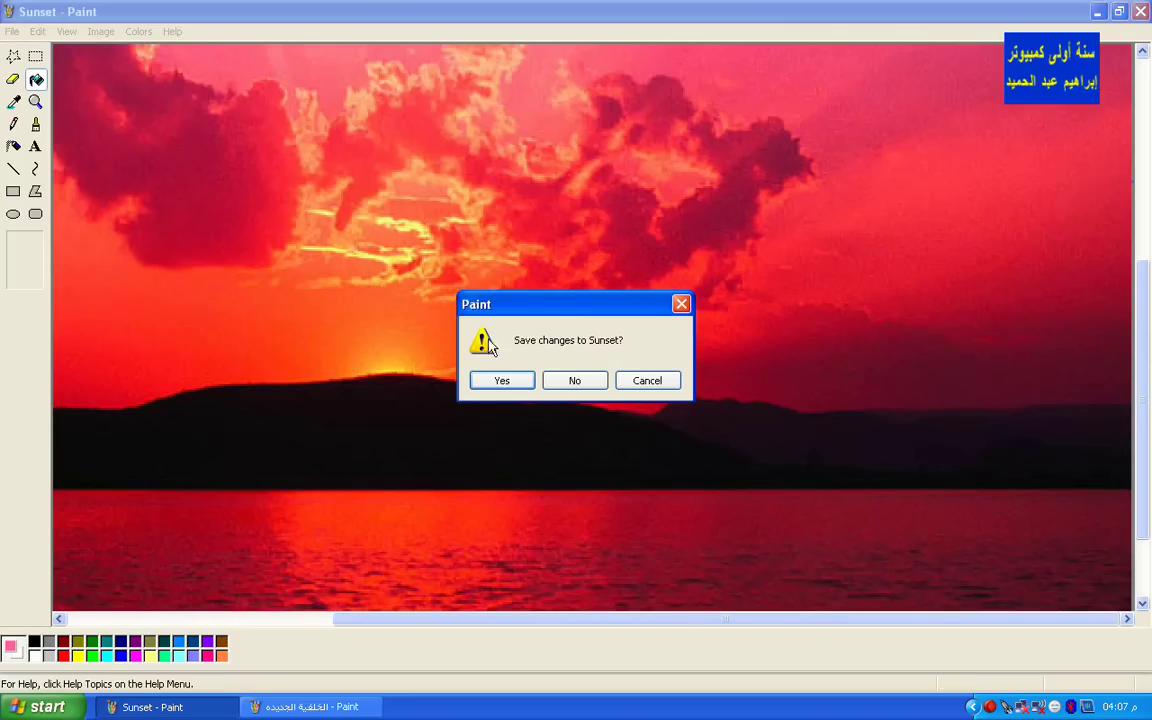
pyautogui.click(582, 382)
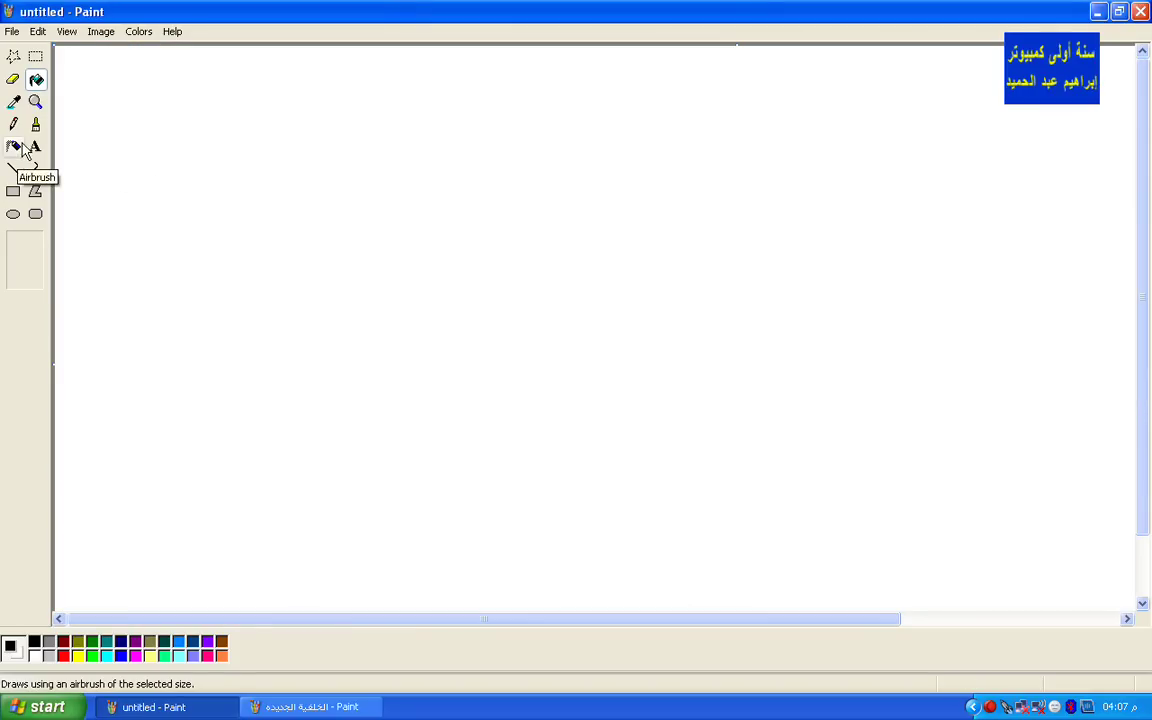
# Step: Draw a long horizontal black line of the thickest width across the middle of the canvas with the Line tool
pyautogui.click(13, 170)
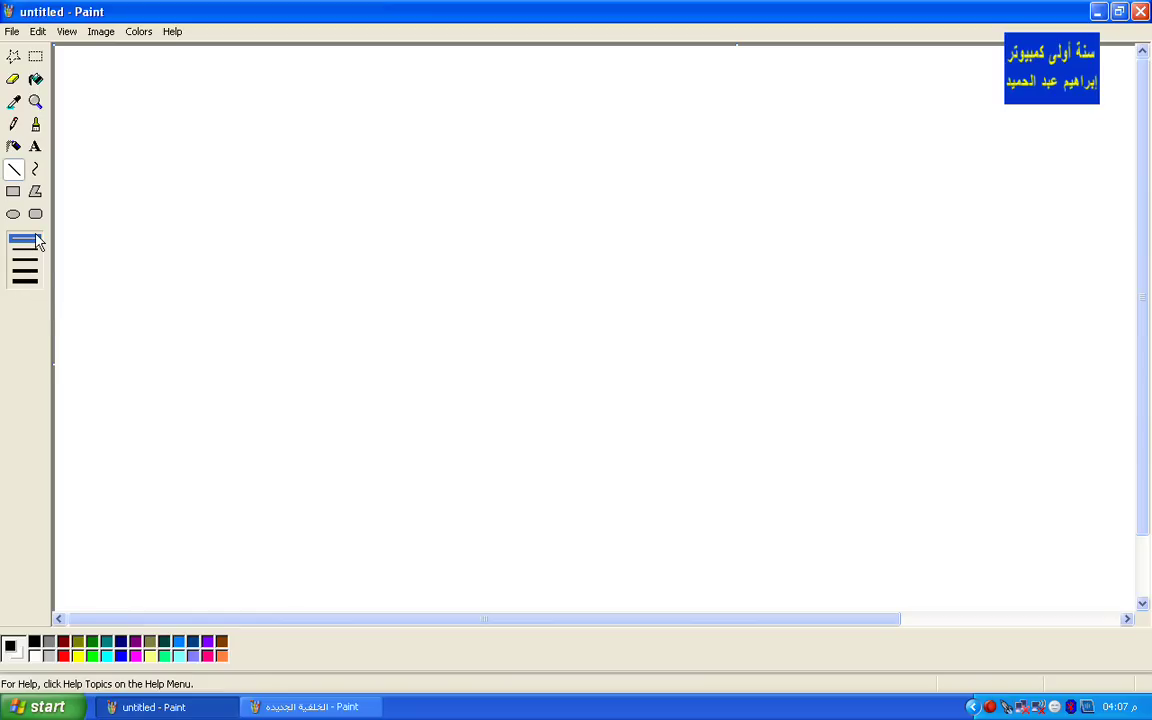
pyautogui.click(29, 282)
pyautogui.moveTo(116, 287); pyautogui.dragTo(969, 289)
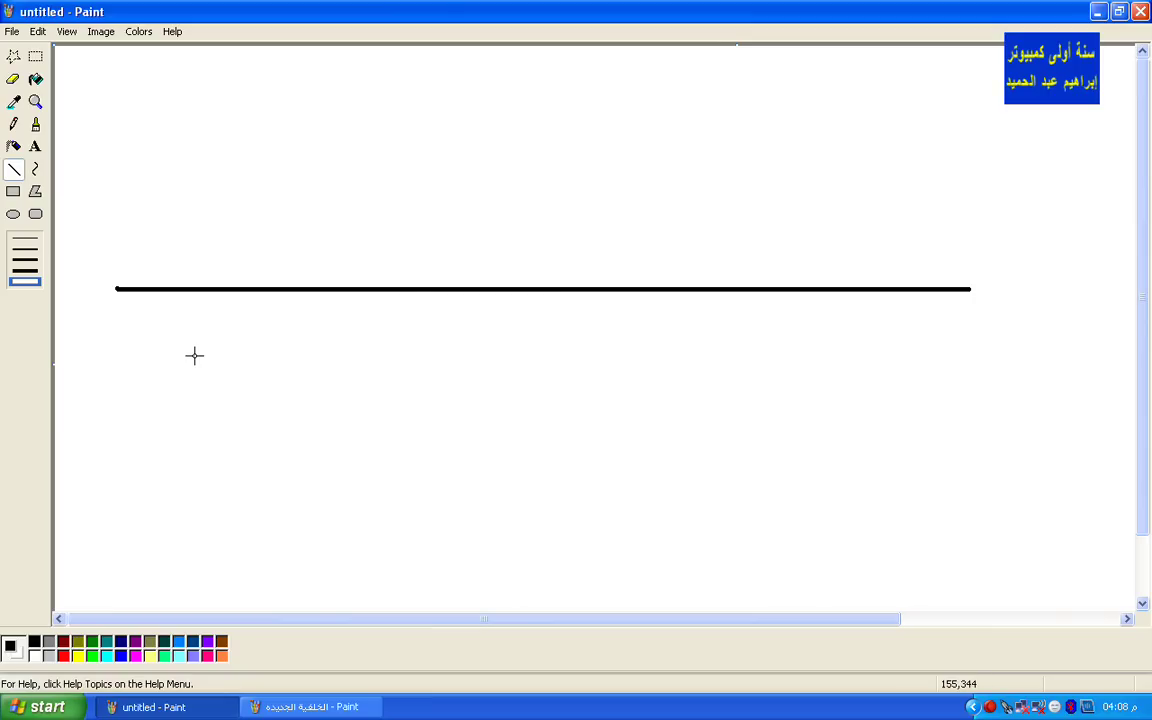
pyautogui.moveTo(213, 216); pyautogui.dragTo(668, 186)
pyautogui.moveTo(258, 130); pyautogui.dragTo(226, 147)
pyautogui.hotkey('ctrl', 'z')
# Step: Draw a thick black curve about 819 pixels wide below the line, bending it upward across the line near its left end
pyautogui.click(34, 174)
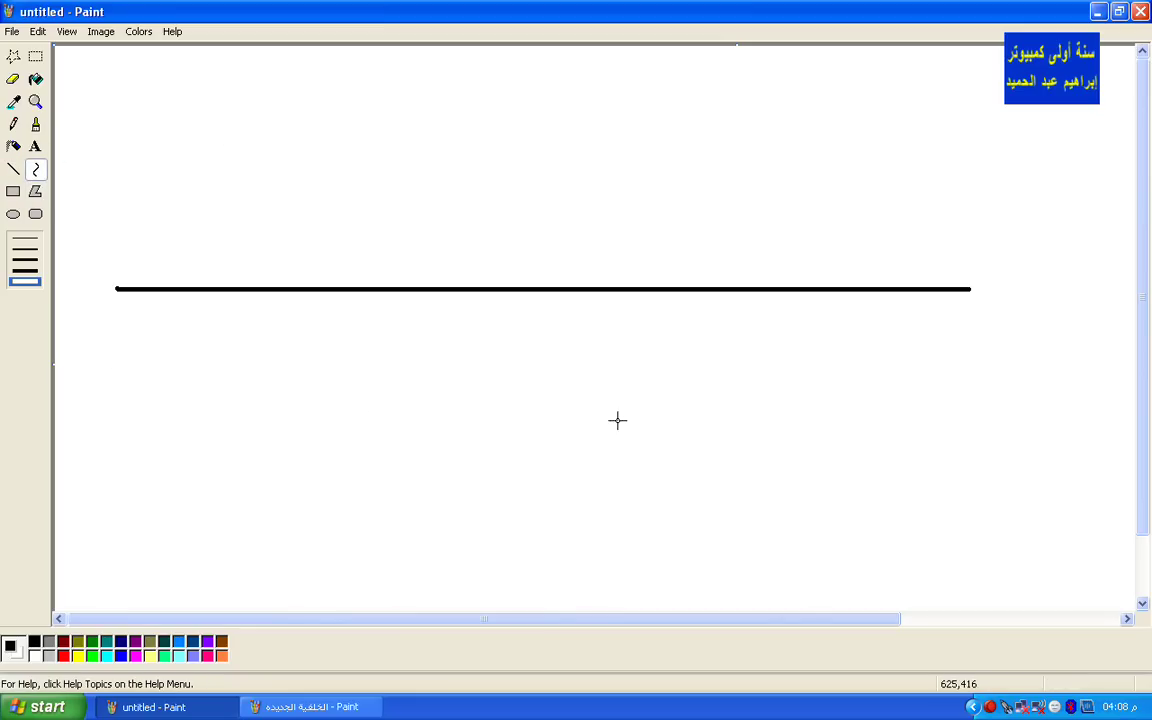
pyautogui.moveTo(980, 417); pyautogui.dragTo(246, 417)
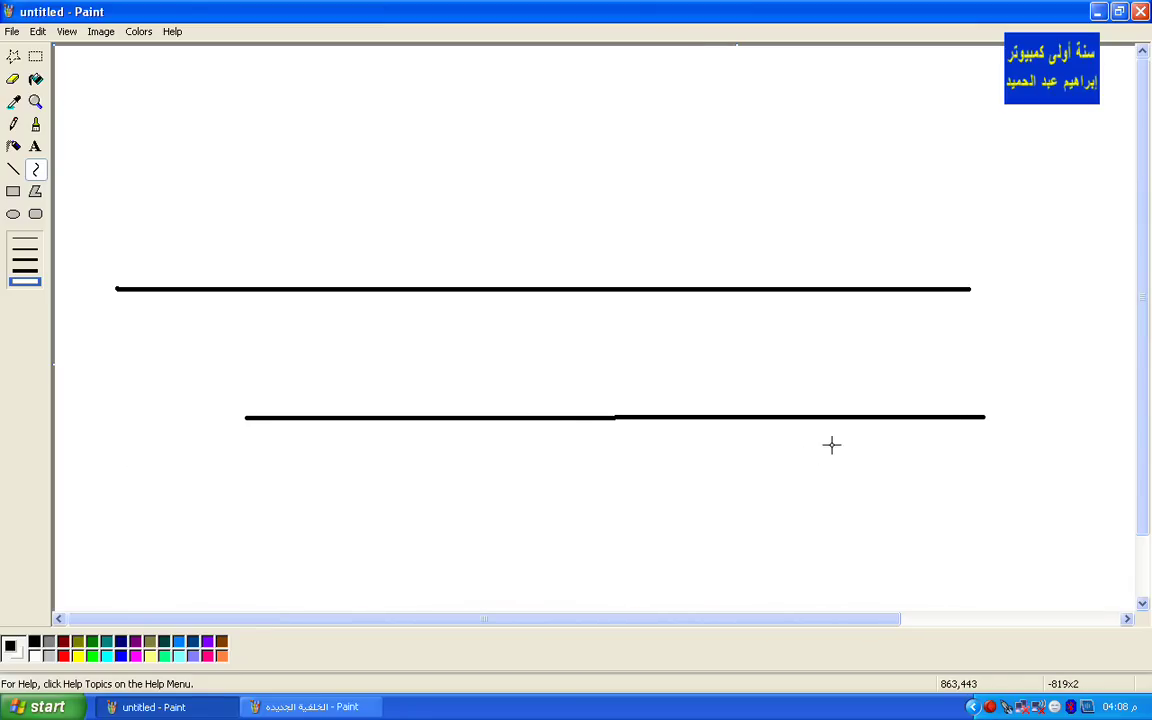
pyautogui.moveTo(616, 420); pyautogui.dragTo(327, 132)
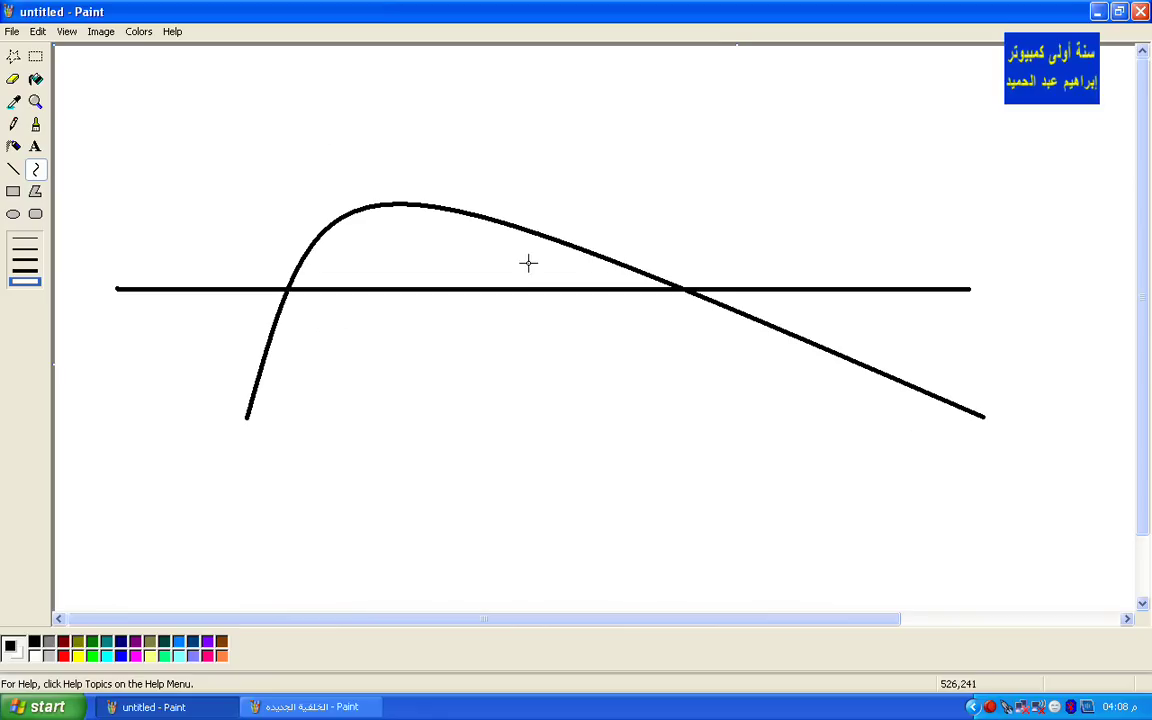
# Step: Draw two outlined rectangles: a black one below the curve and a red one in the canvas's upper right area
pyautogui.click(13, 191)
pyautogui.moveTo(749, 418); pyautogui.dragTo(442, 546)
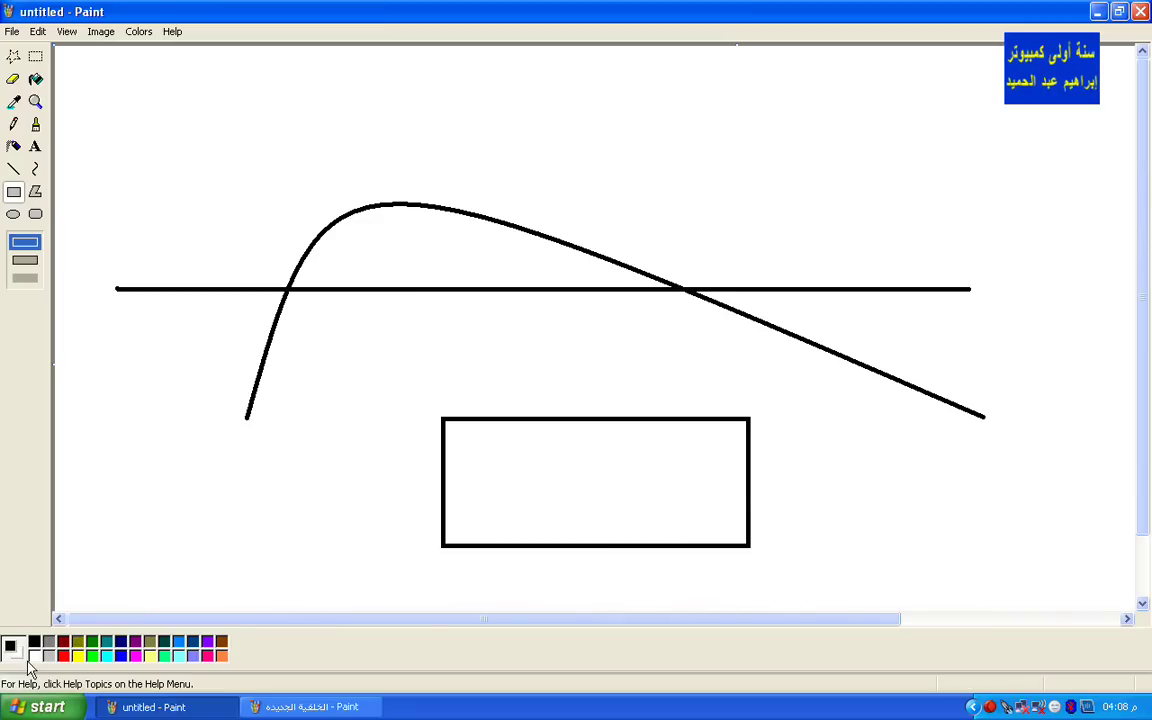
pyautogui.moveTo(1039, 82); pyautogui.dragTo(767, 186)
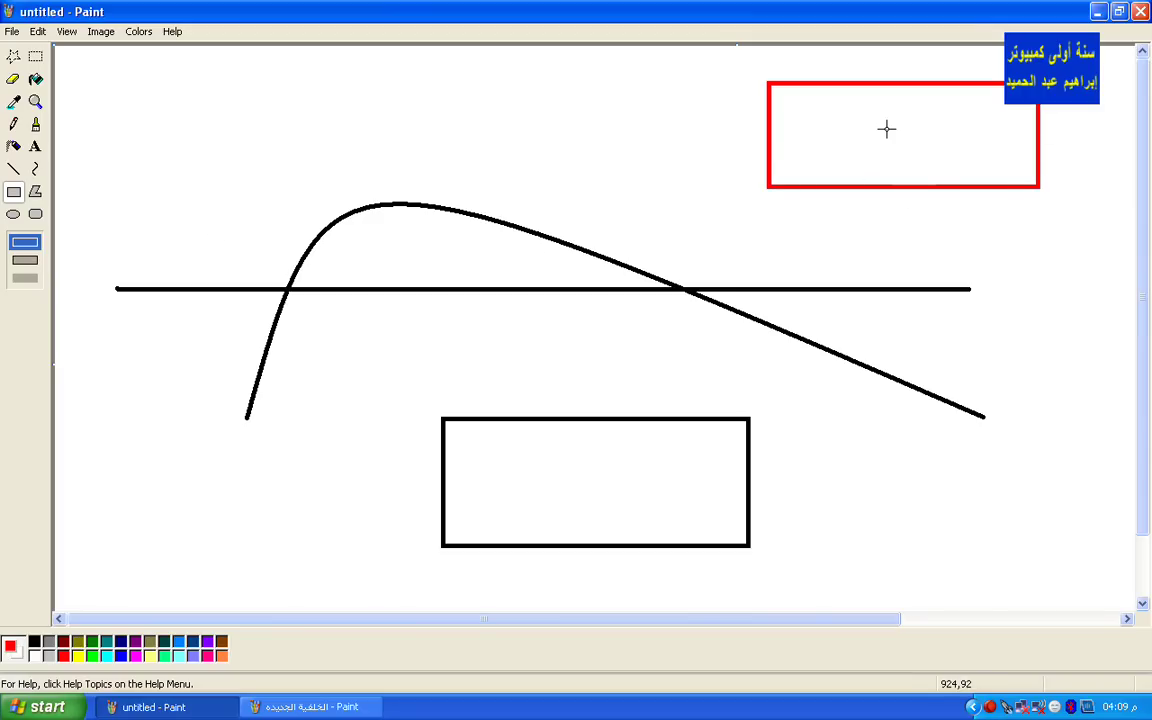
# Step: Draw solid borderless rectangles: red at the canvas's upper left, blue at upper center, and yellow about 233 by 202 pixels over the curve's left end
pyautogui.click(27, 279)
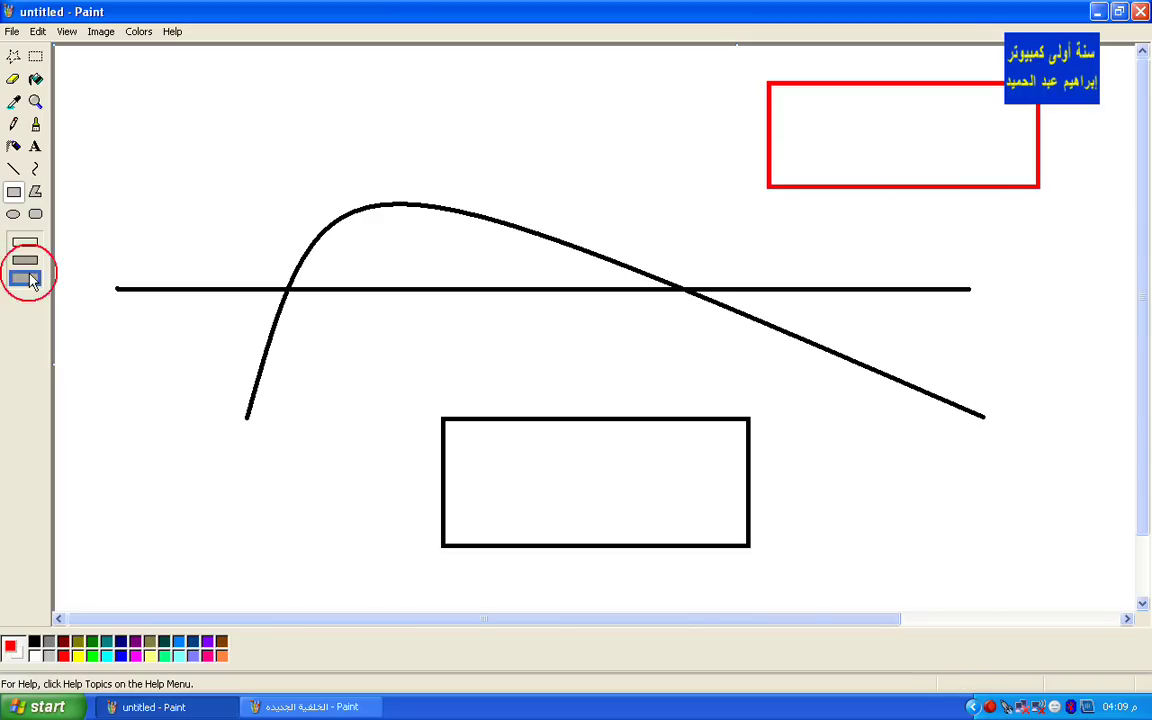
pyautogui.moveTo(340, 104); pyautogui.dragTo(140, 216)
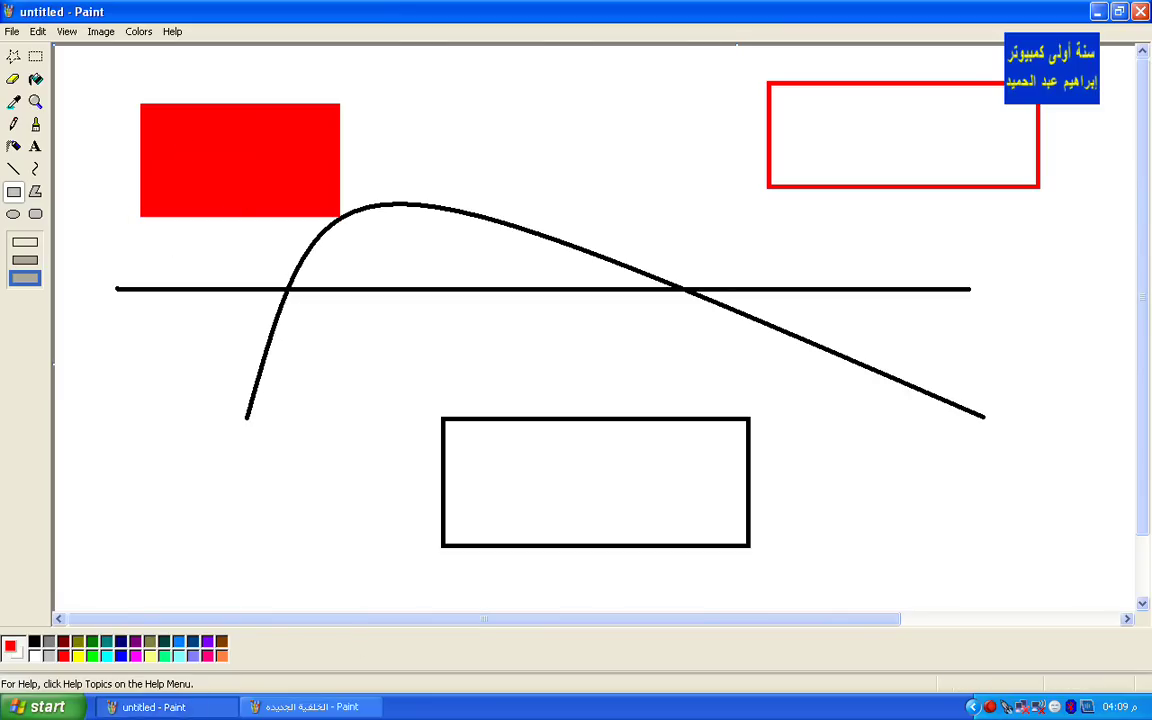
pyautogui.click(121, 655)
pyautogui.moveTo(687, 98)
pyautogui.mouseDown()
pyautogui.moveTo(507, 123)
pyautogui.moveTo(496, 184)
pyautogui.mouseUp()
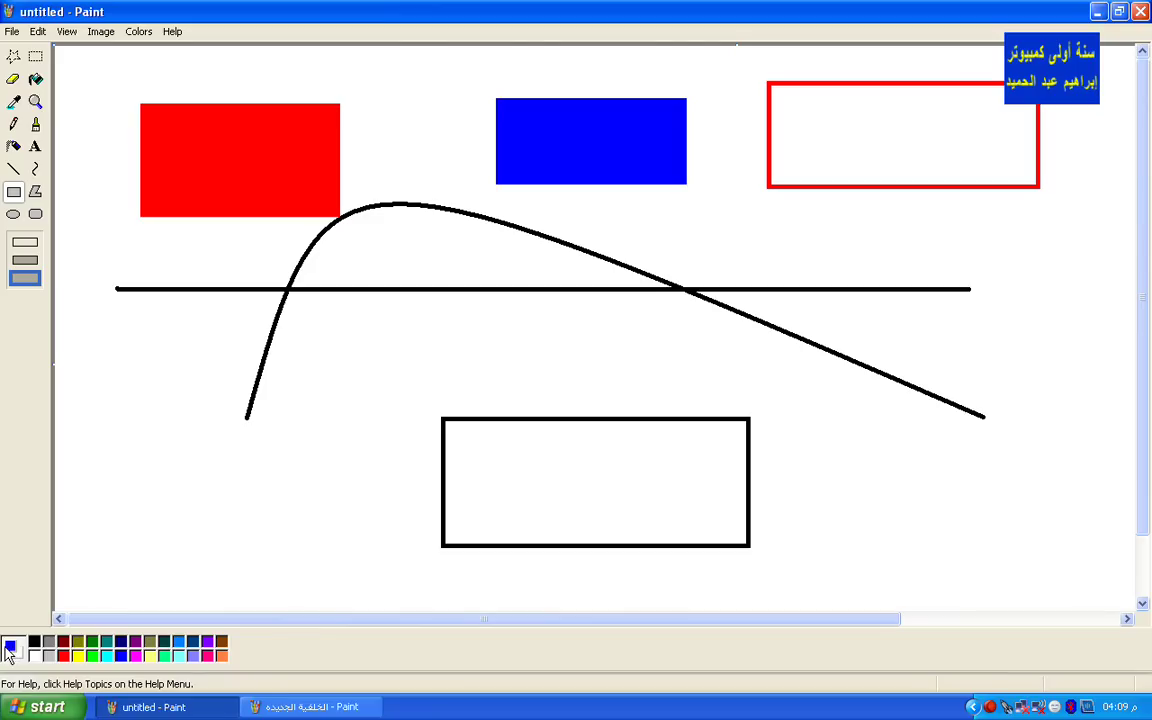
pyautogui.click(78, 656)
pyautogui.moveTo(438, 342)
pyautogui.mouseDown()
pyautogui.moveTo(342, 367)
pyautogui.moveTo(230, 524)
pyautogui.mouseUp()
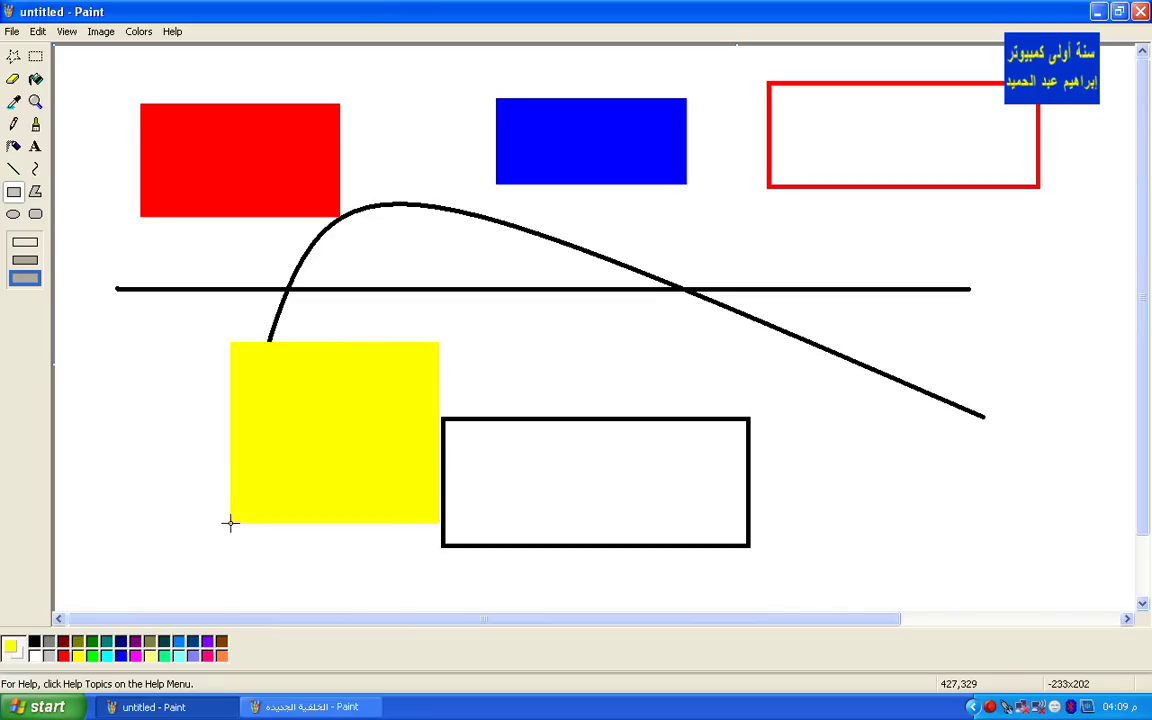
# Step: Draw a yellow outlined polygon about 252 by 362 pixels over the right ends of the black line and curve
pyautogui.click(46, 198)
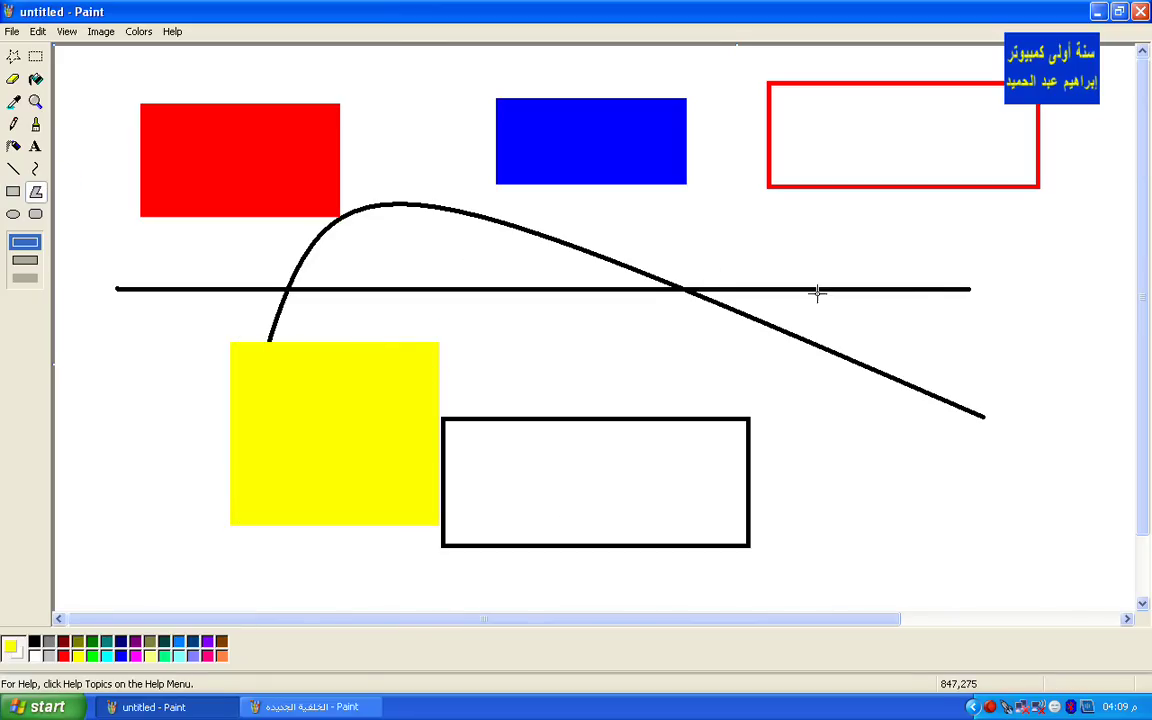
pyautogui.moveTo(990, 241); pyautogui.dragTo(1114, 333)
pyautogui.click(1039, 532)
pyautogui.click(902, 496)
pyautogui.moveTo(902, 476); pyautogui.dragTo(896, 321)
pyautogui.click(896, 322)
pyautogui.click(988, 218)
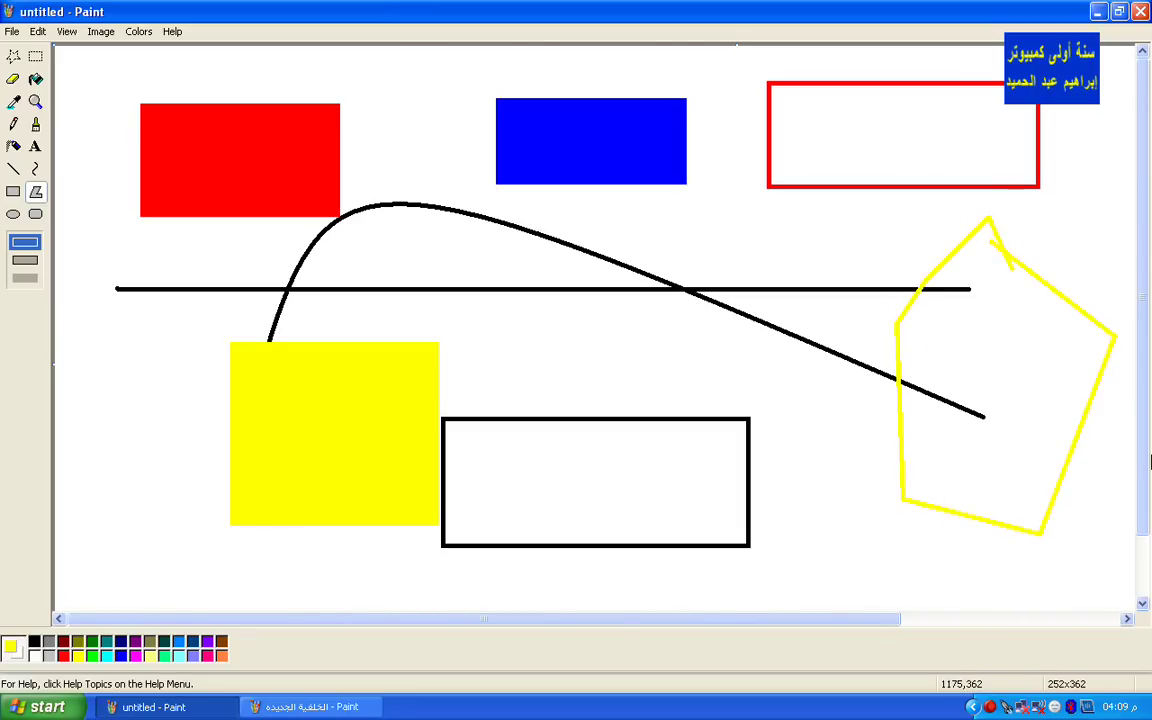
# Step: Start a new blank picture without saving the current drawing
pyautogui.click(25, 278)
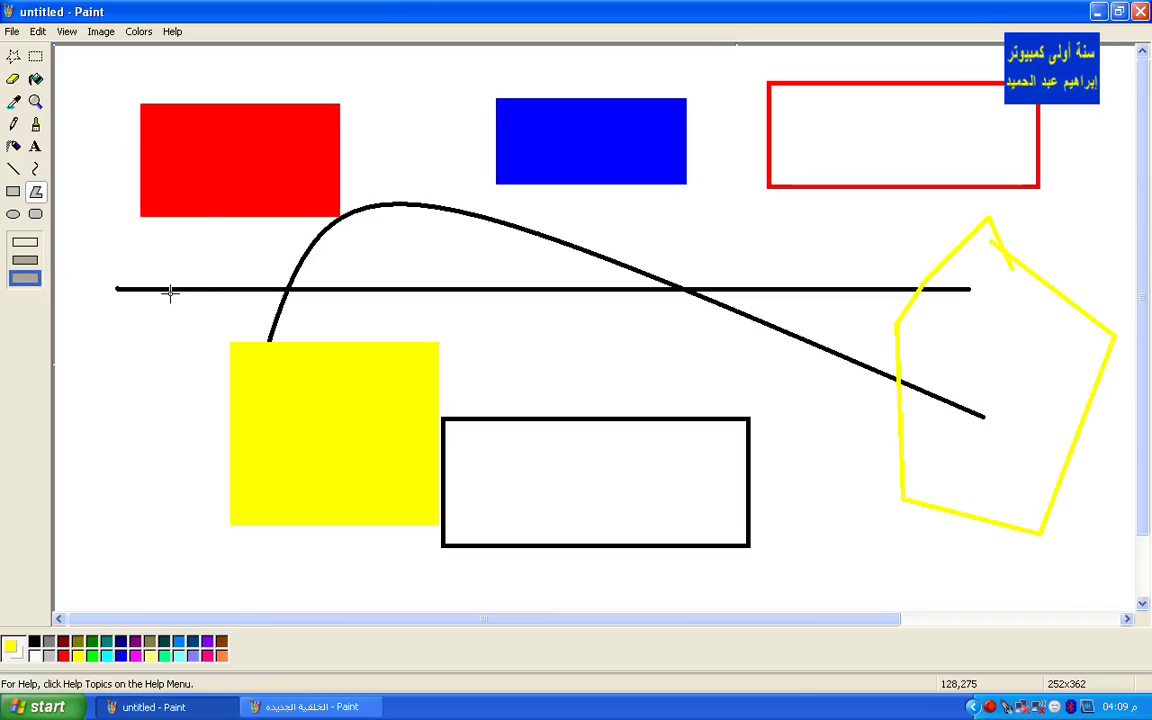
pyautogui.click(12, 31)
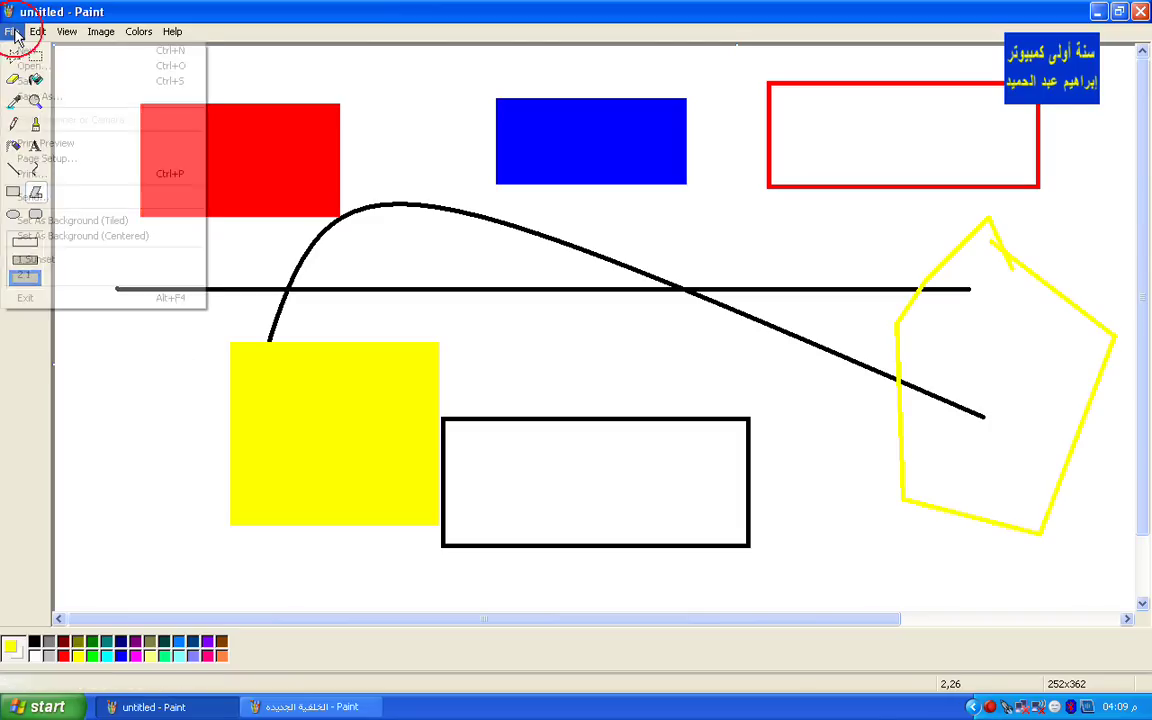
pyautogui.click(22, 51)
pyautogui.click(576, 382)
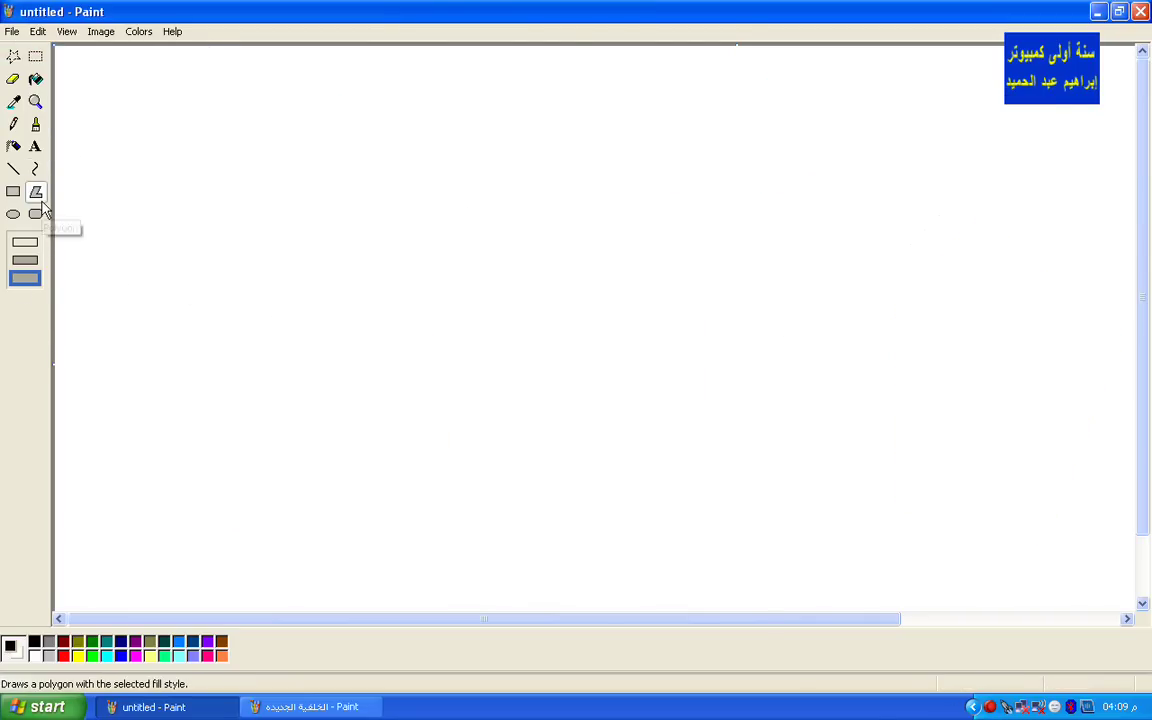
# Step: With the Polygon tool, draw a short magenta line at the canvas's upper right and a self-crossing magenta polygon about 695 by 471 pixels in the middle
pyautogui.click(136, 655)
pyautogui.moveTo(876, 161); pyautogui.dragTo(990, 243)
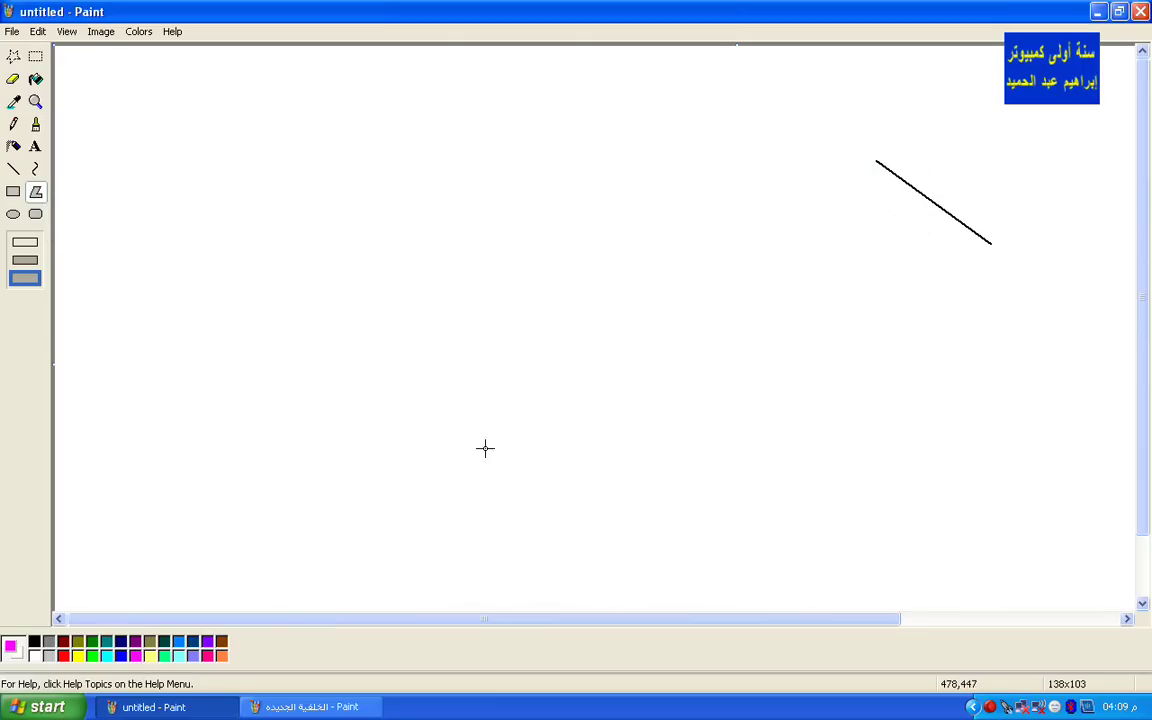
pyautogui.click(36, 191)
pyautogui.moveTo(693, 211); pyautogui.dragTo(740, 196)
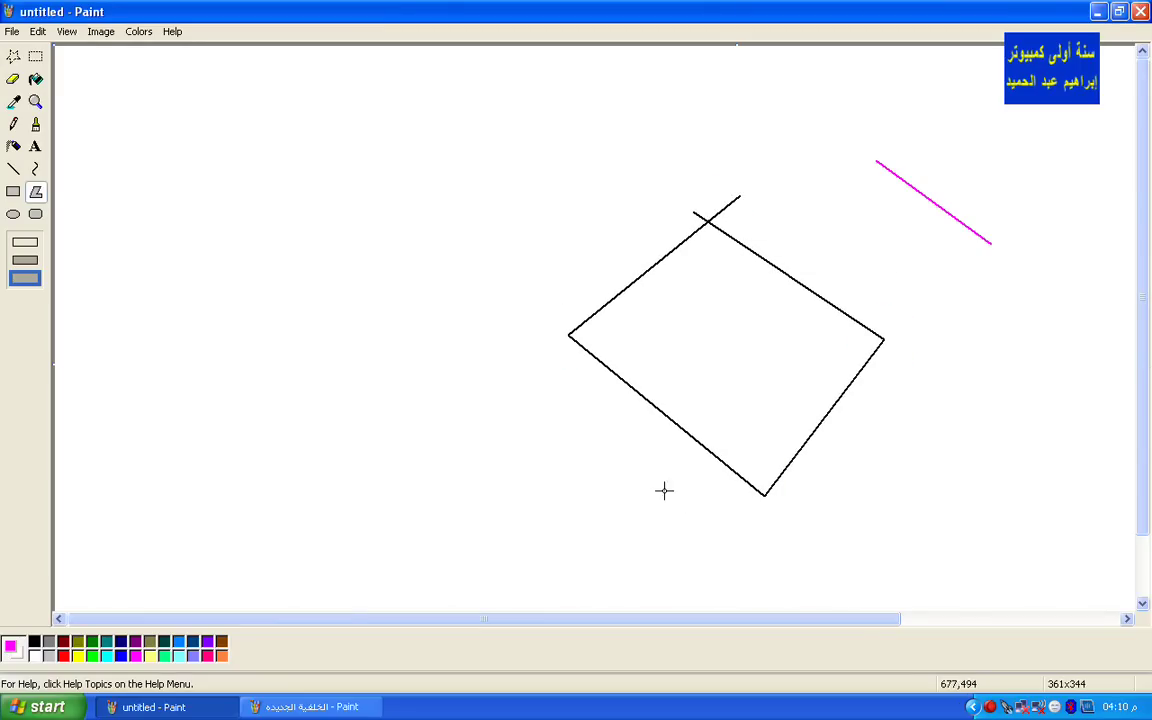
pyautogui.click(25, 260)
pyautogui.moveTo(334, 265); pyautogui.dragTo(386, 81)
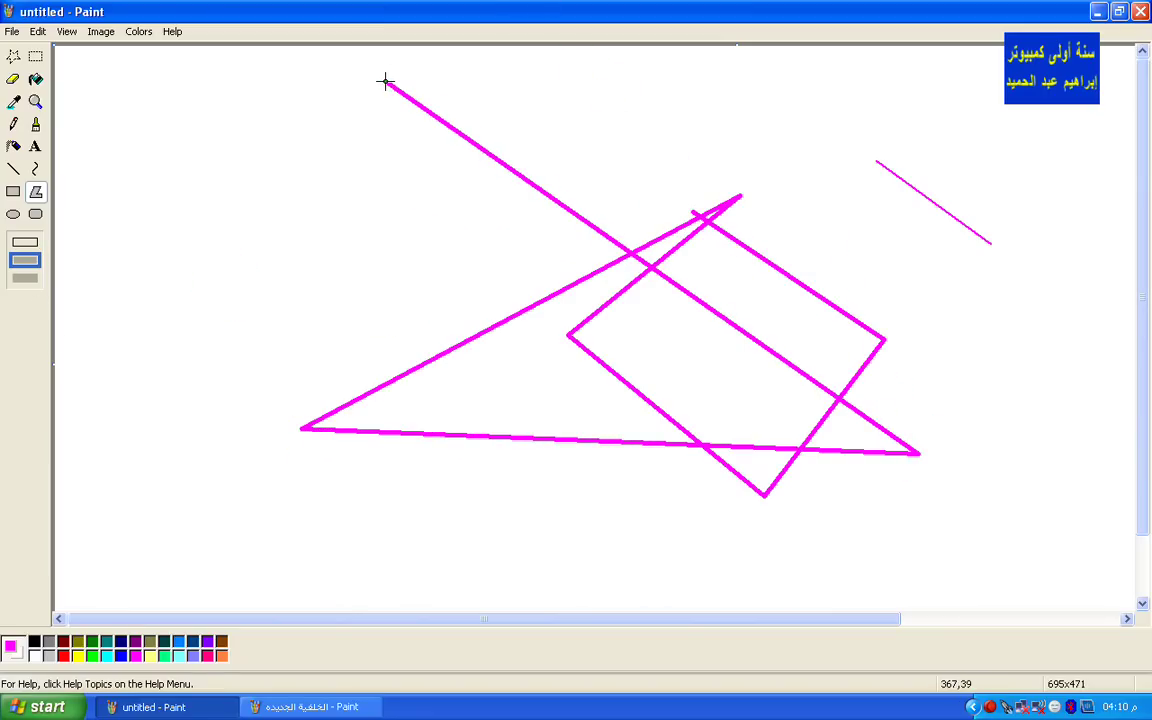
# Step: Draw two magenta ellipses: a nearly circular outlined one left of the polygon and a solid borderless one to its lower right
pyautogui.click(14, 216)
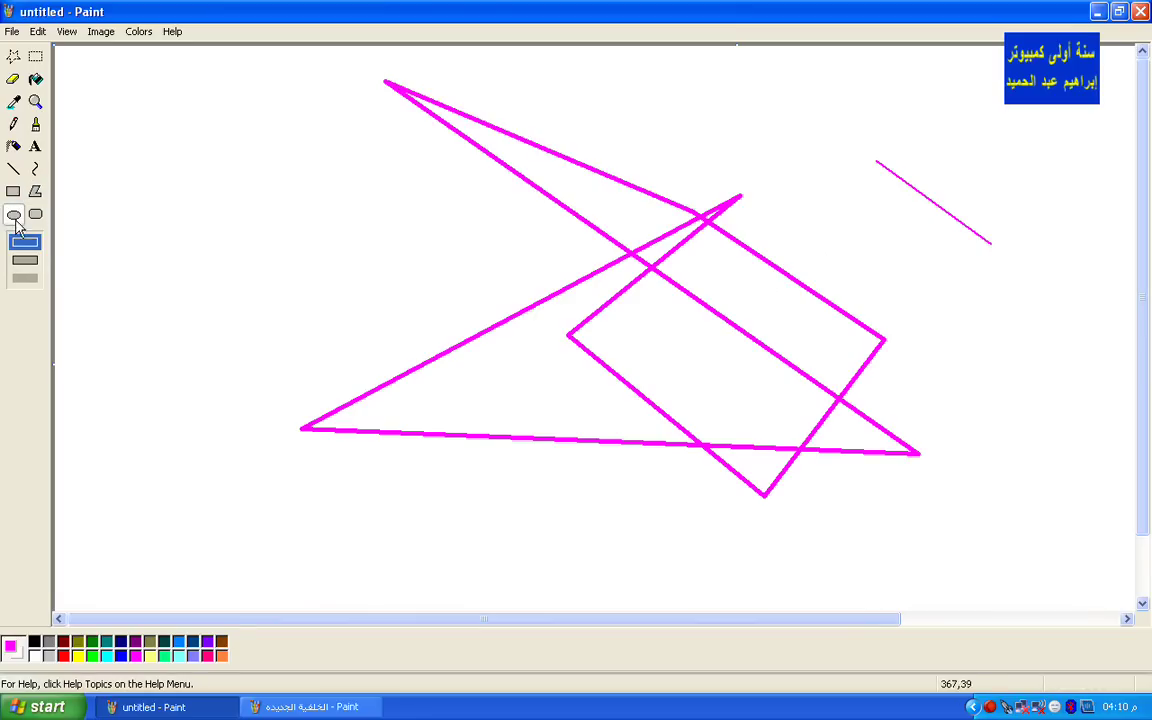
pyautogui.moveTo(304, 208); pyautogui.dragTo(131, 375)
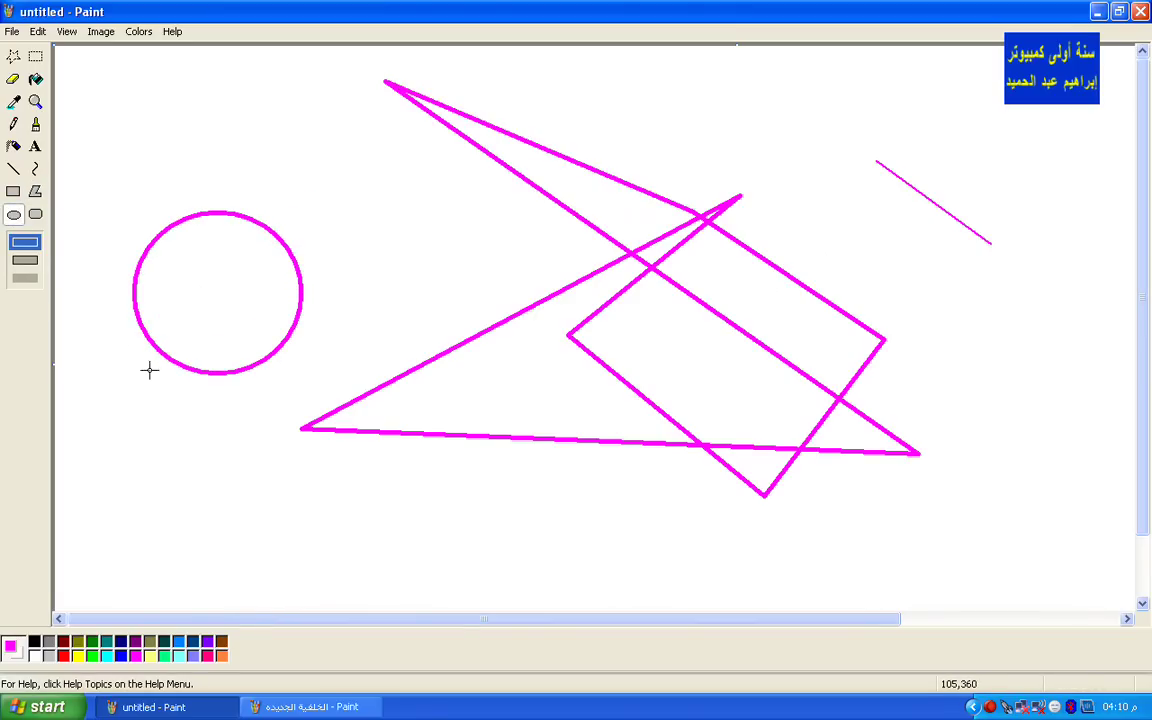
pyautogui.click(26, 279)
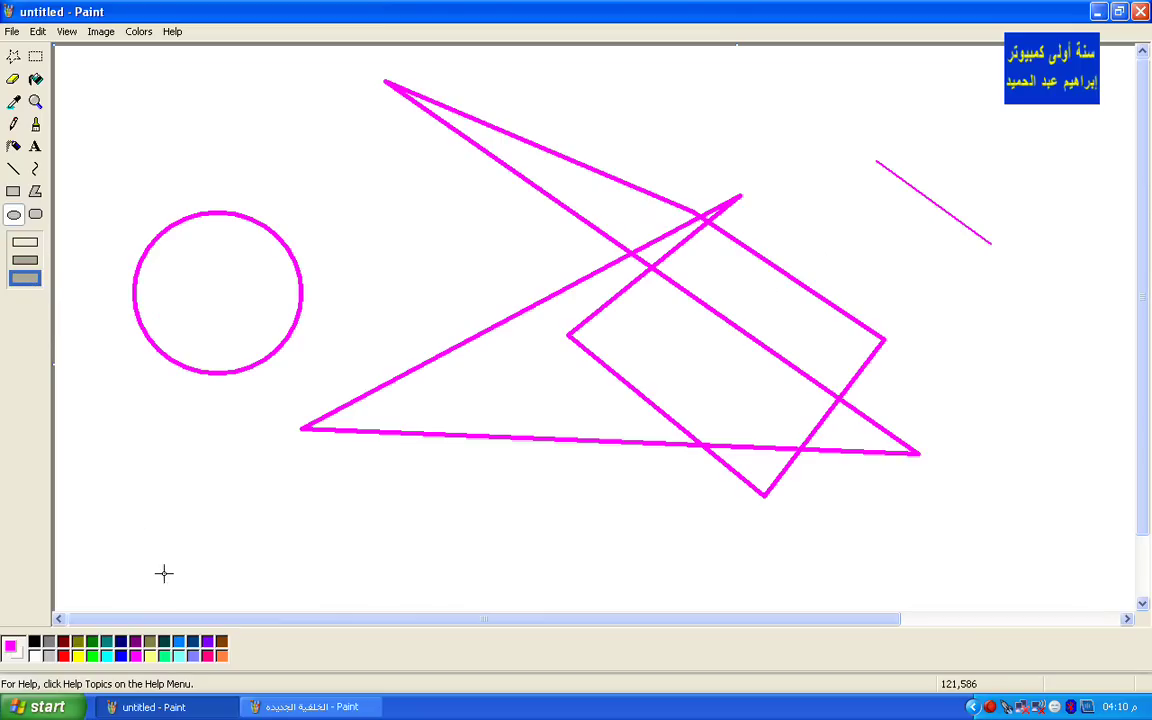
pyautogui.moveTo(1055, 356); pyautogui.dragTo(929, 515)
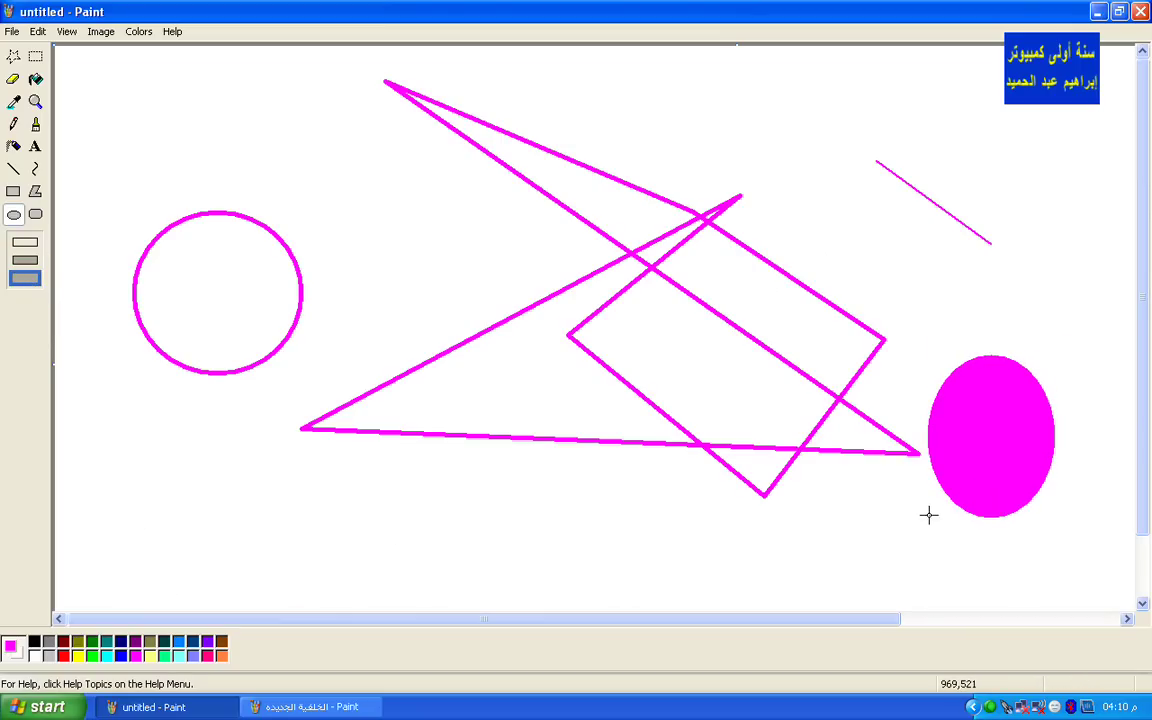
# Step: Draw two magenta rounded rectangles: an outlined one above the outlined circle and a solid borderless one at the canvas's lower left
pyautogui.click(35, 214)
pyautogui.moveTo(344, 66); pyautogui.dragTo(157, 188)
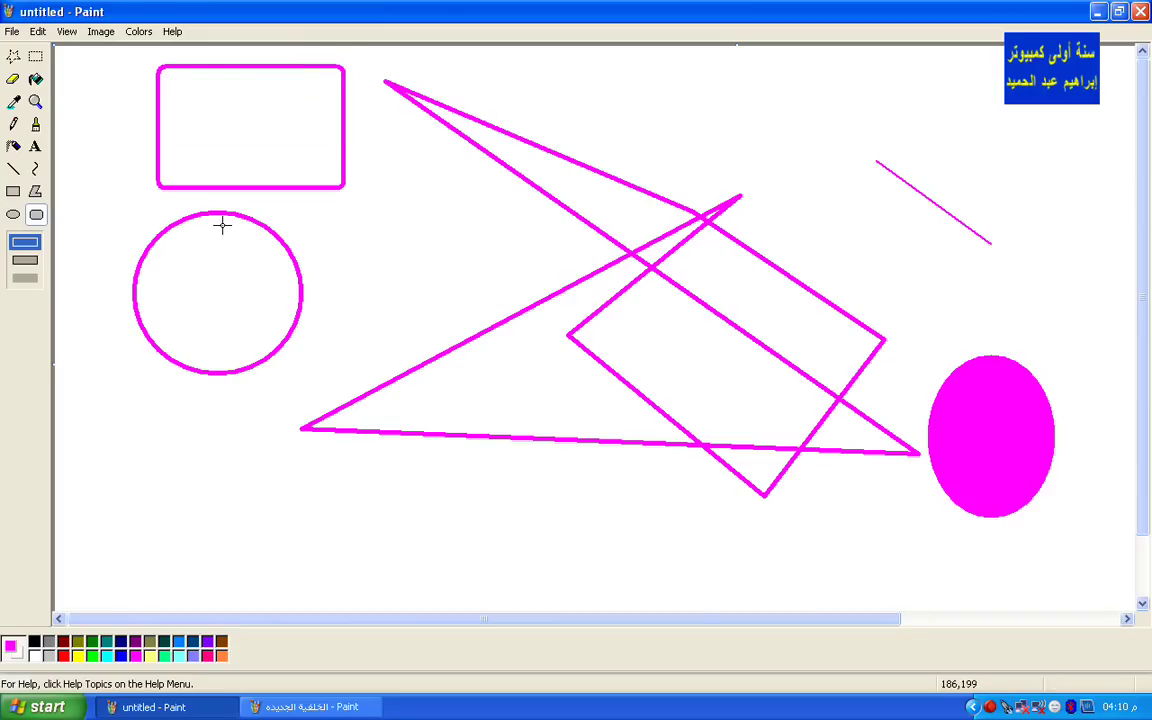
pyautogui.click(25, 278)
pyautogui.moveTo(313, 514); pyautogui.dragTo(122, 589)
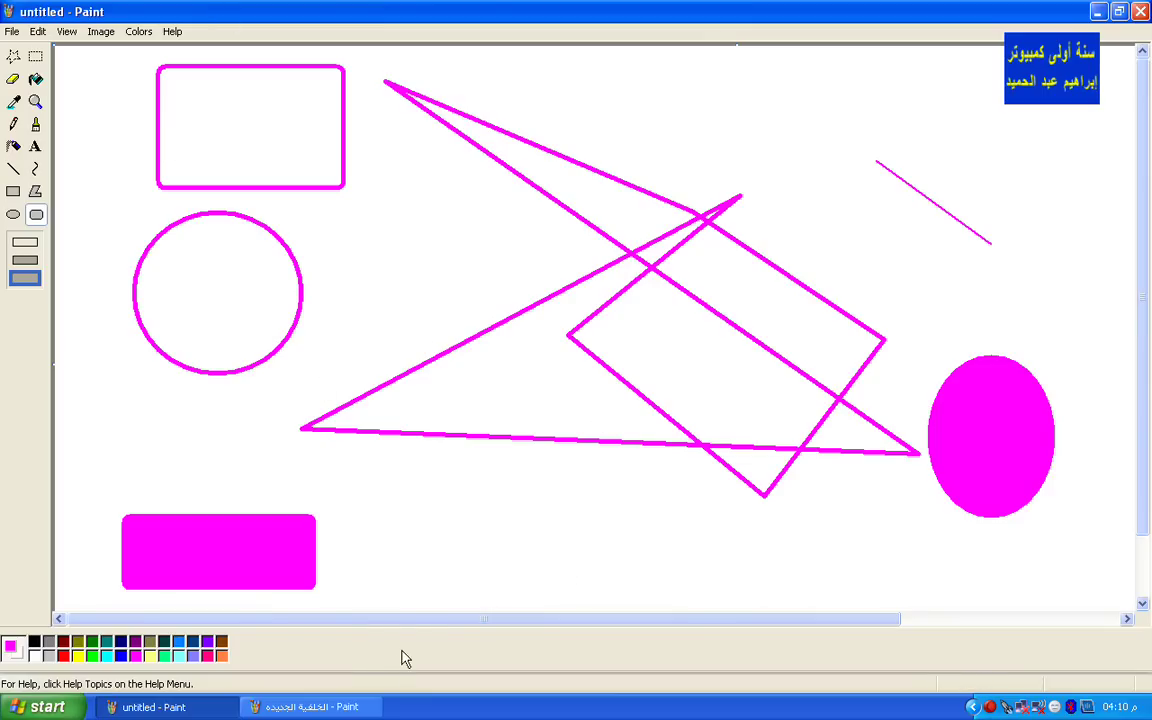
# Step: Switch to the other open picture and stretch it to 125% both horizontally and vertically
pyautogui.click(327, 708)
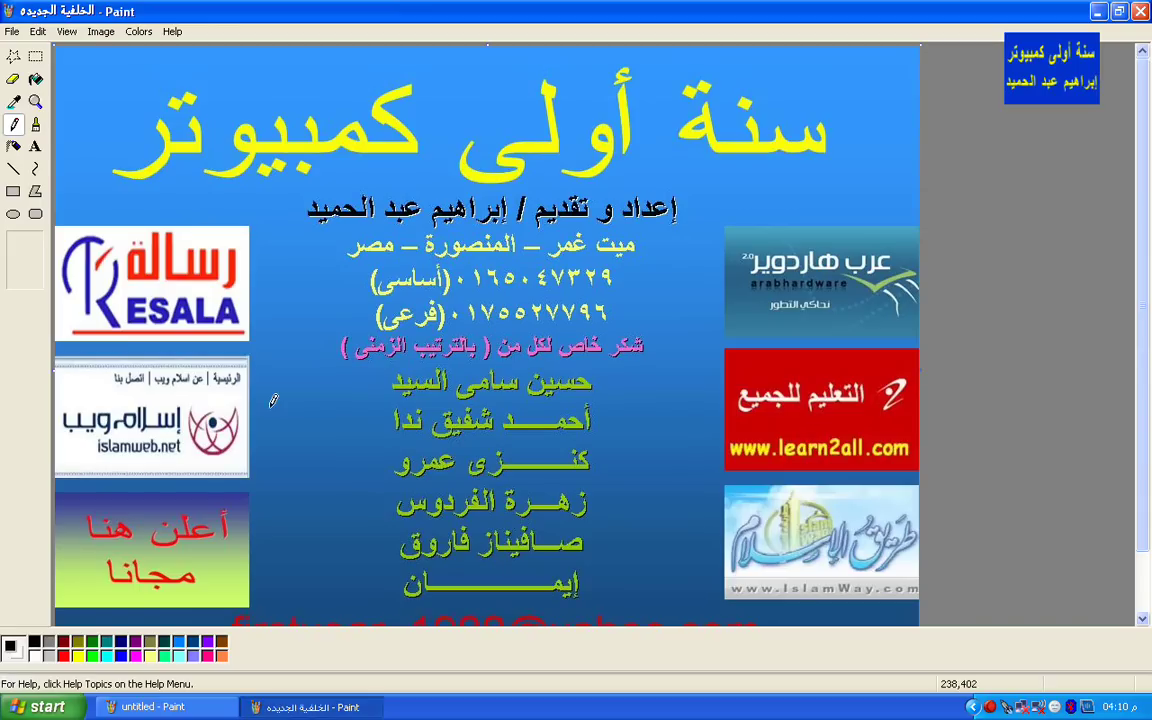
pyautogui.click(101, 31)
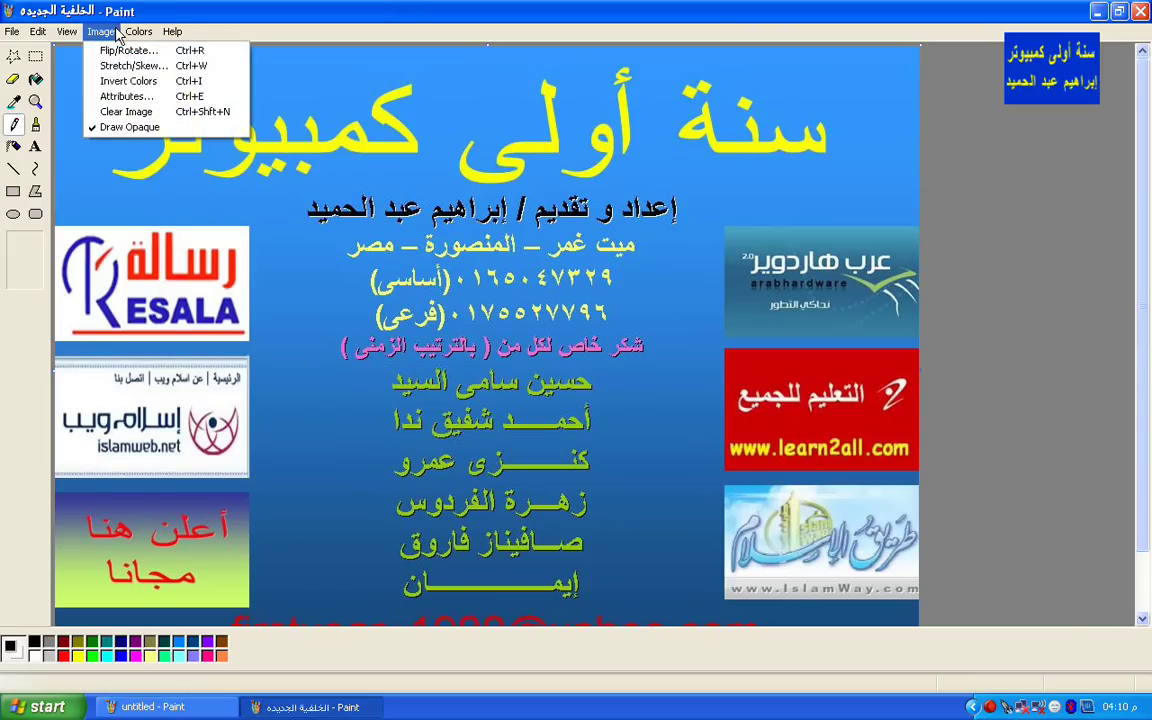
pyautogui.click(133, 65)
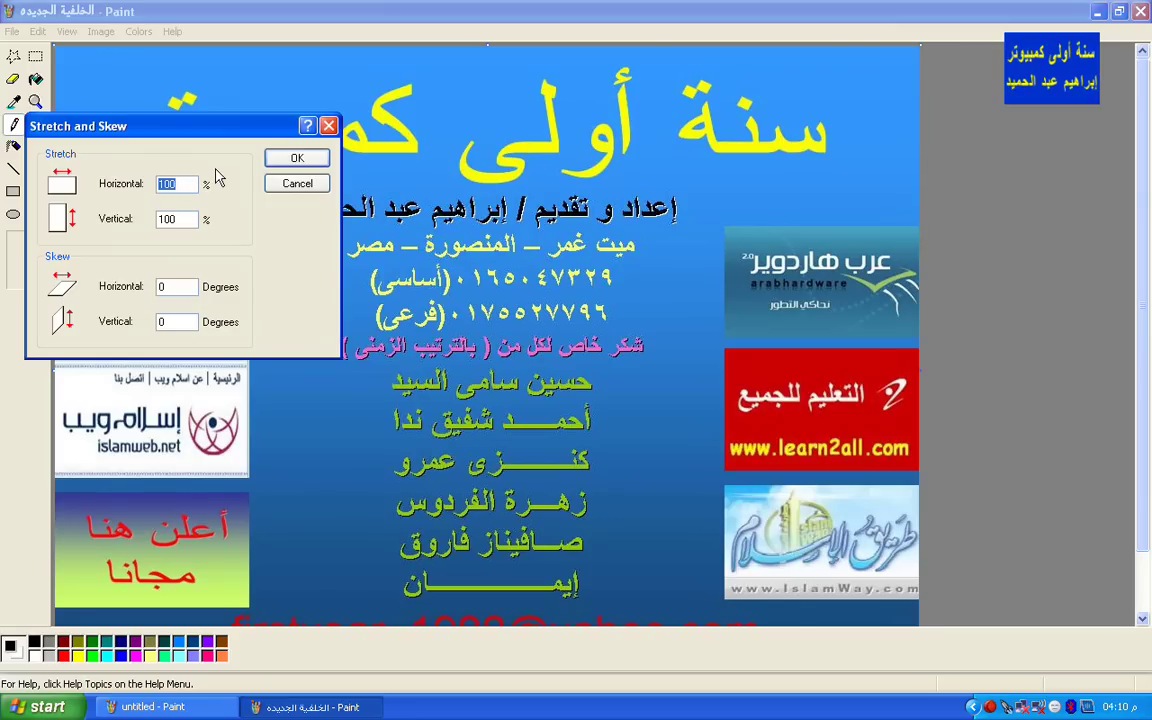
pyautogui.write('125')
pyautogui.doubleClick(180, 221)
pyautogui.click(297, 157)
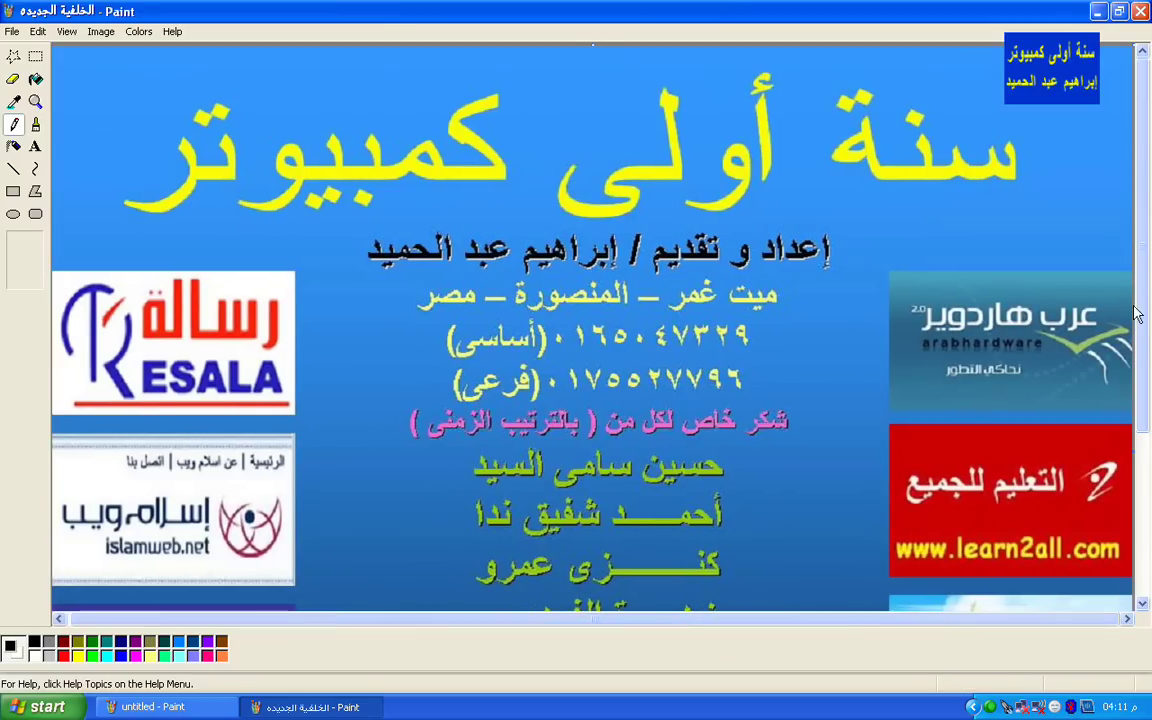
pyautogui.moveTo(1138, 350); pyautogui.dragTo(1150, 318)
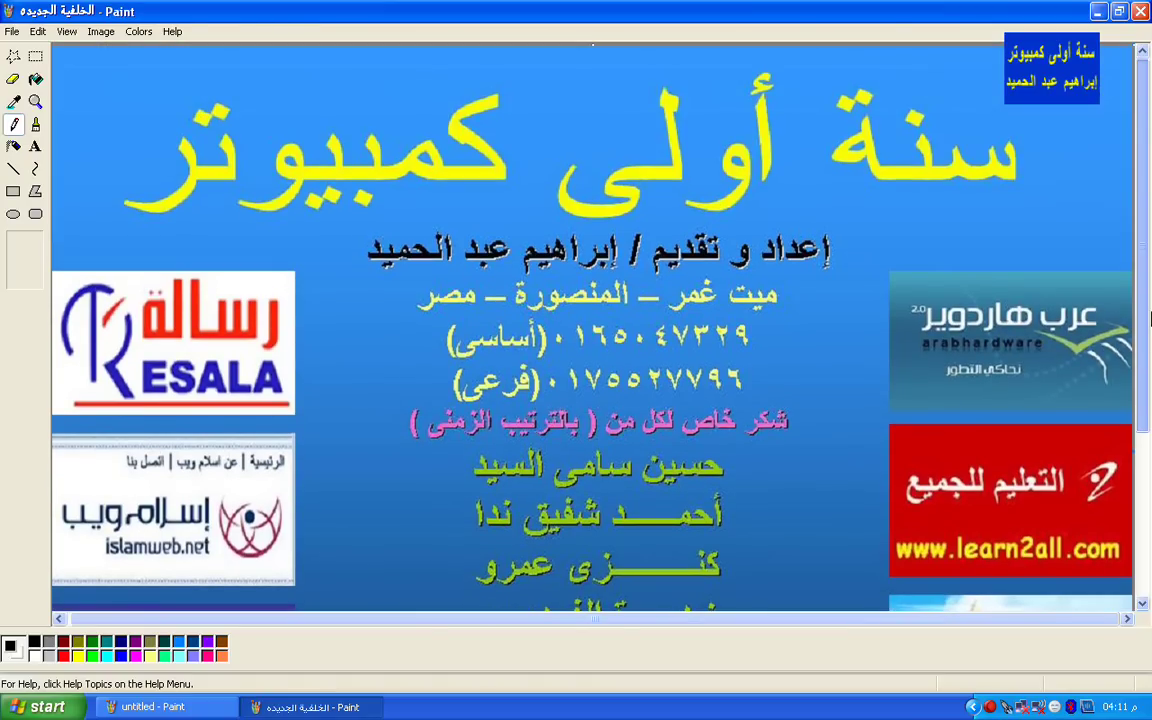
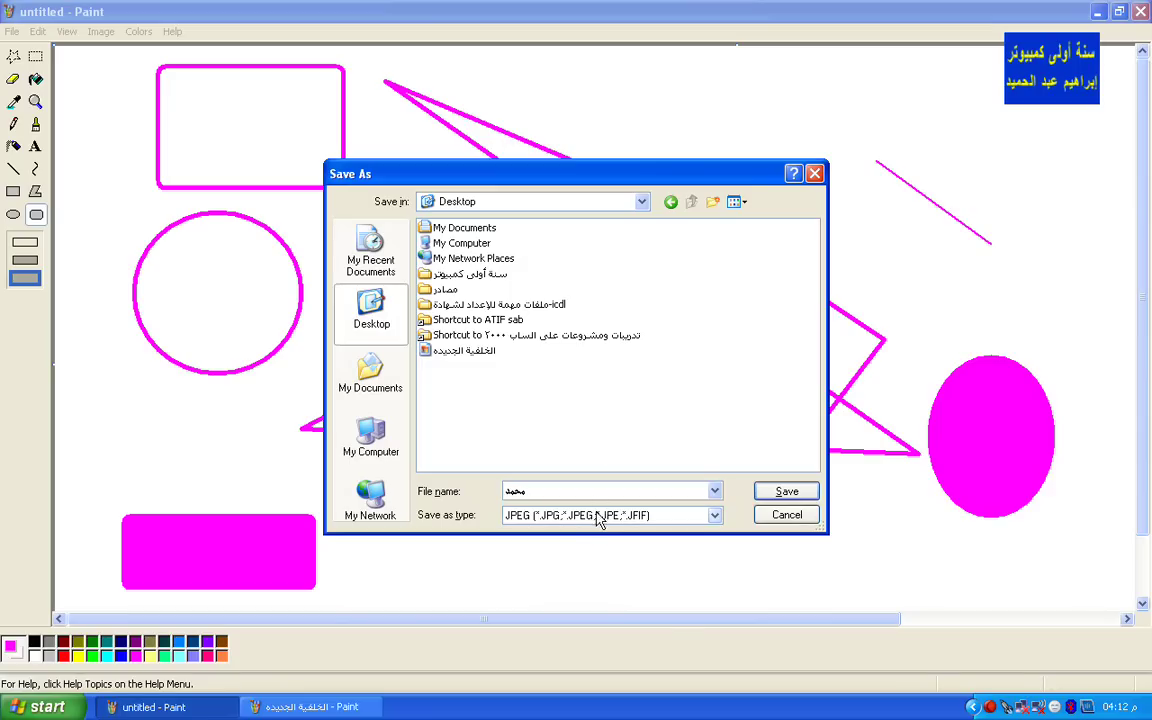
# Step: Try the JPEG and 24-bit Bitmap formats for saving the magenta drawing, and abandon the save
pyautogui.click(600, 516)
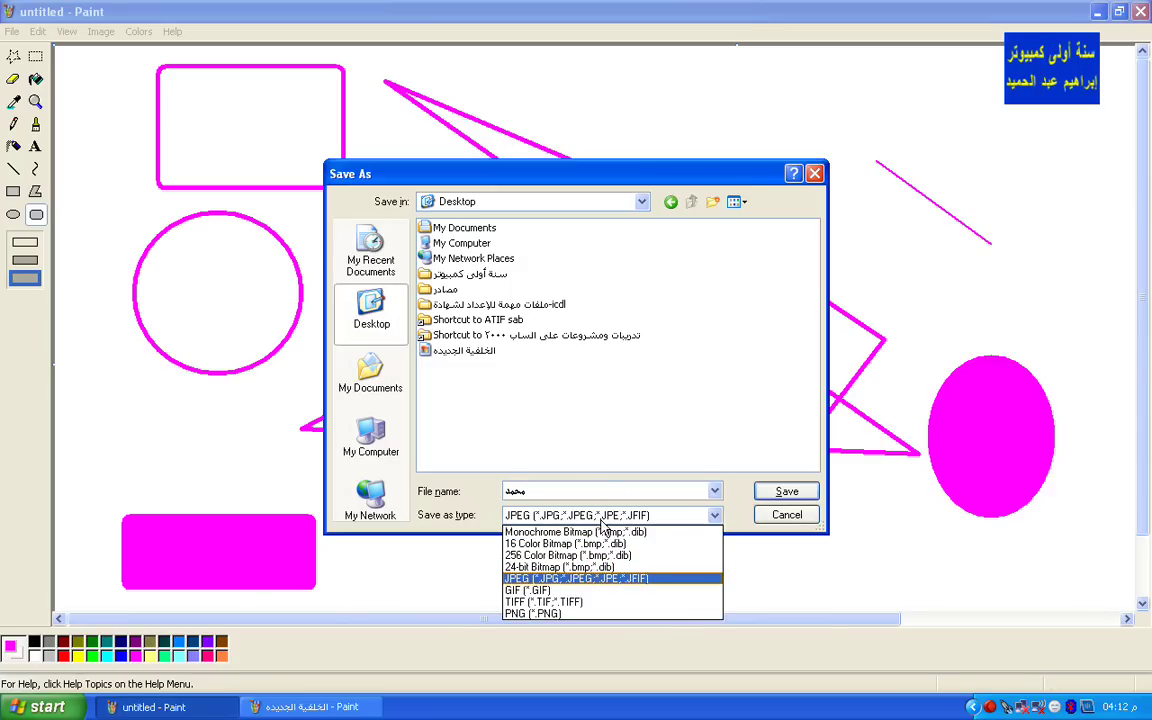
pyautogui.click(633, 580)
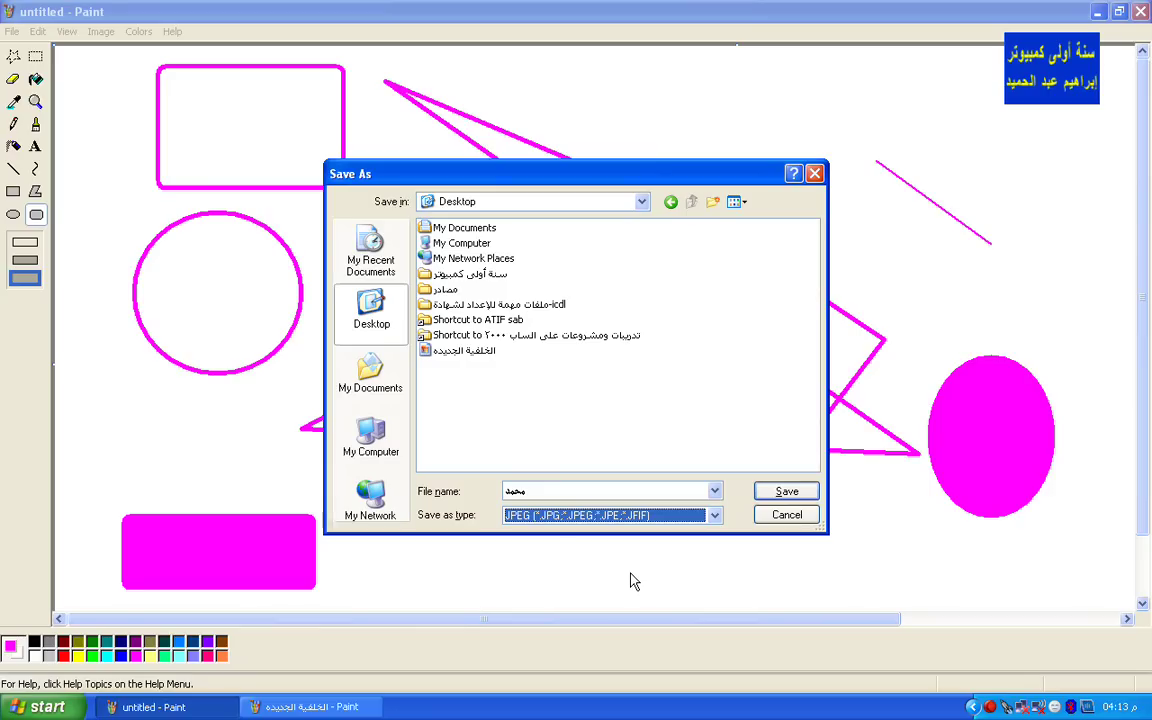
pyautogui.click(712, 516)
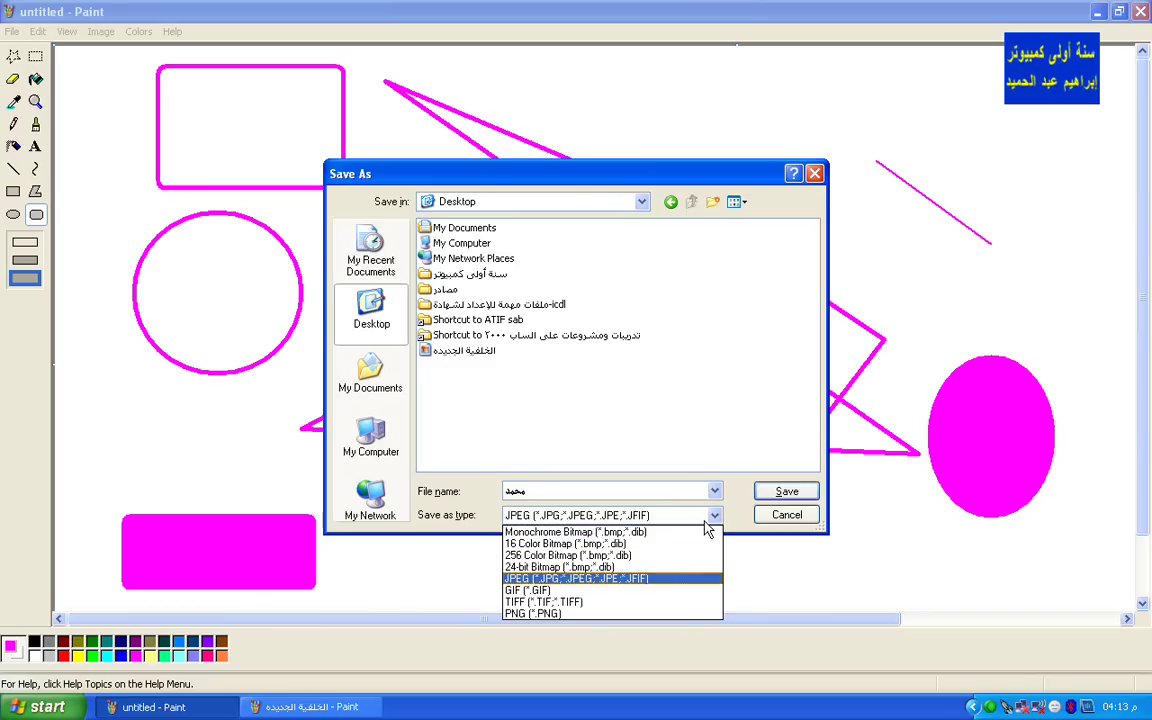
pyautogui.click(667, 567)
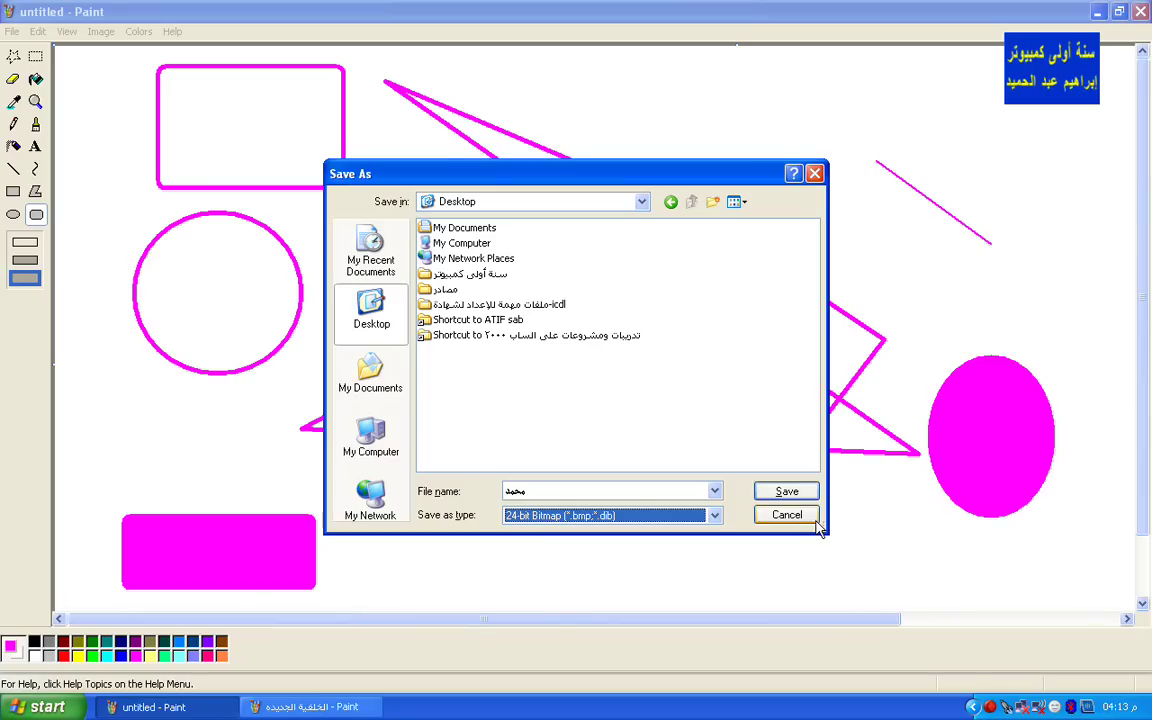
pyautogui.click(786, 514)
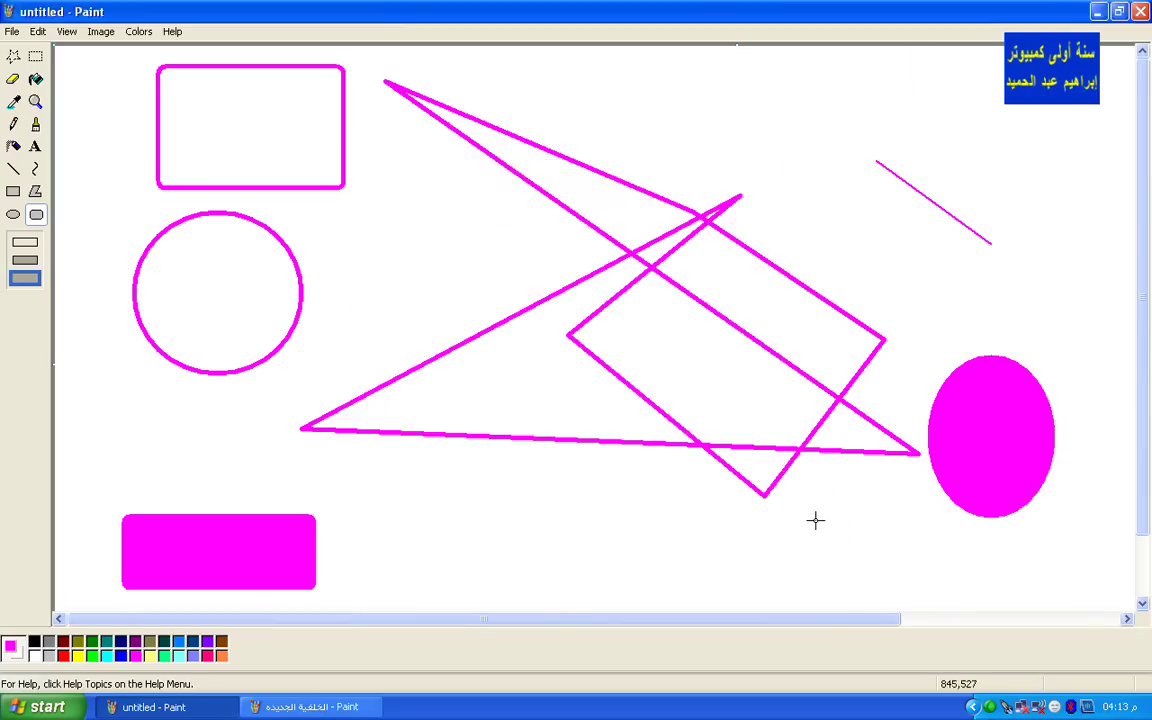
# Step: Paste the Winter picture from the Sample Pictures folder into the magenta drawing
pyautogui.click(12, 33)
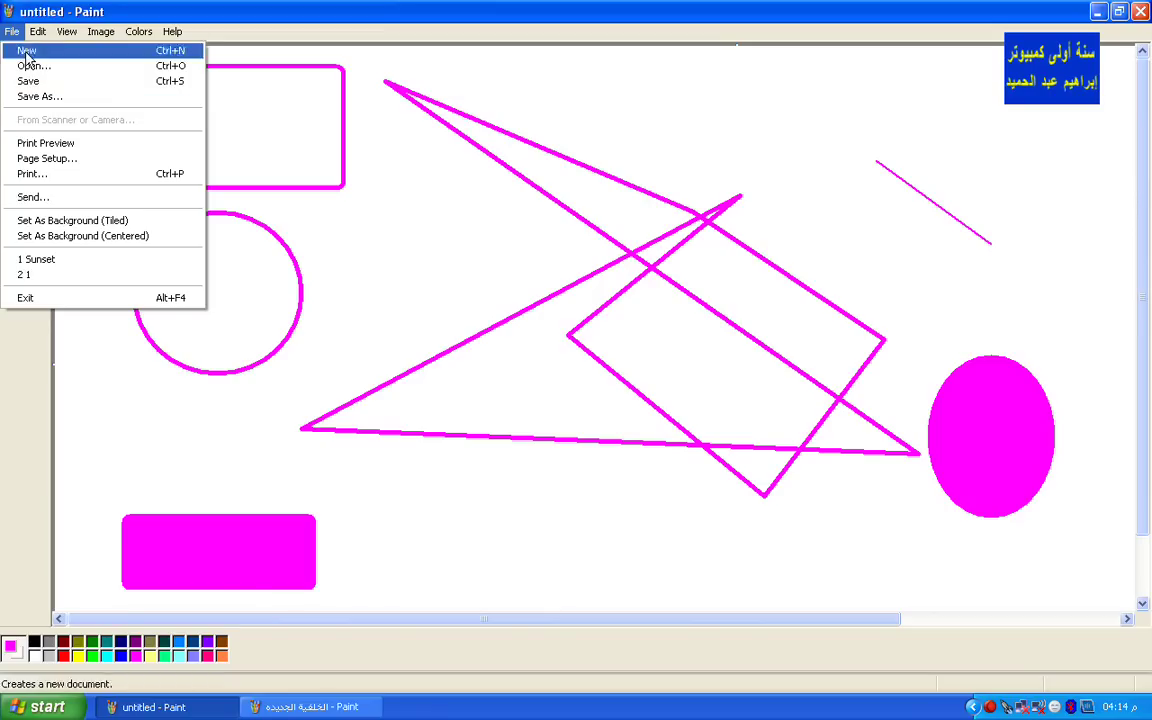
pyautogui.moveTo(39, 33)
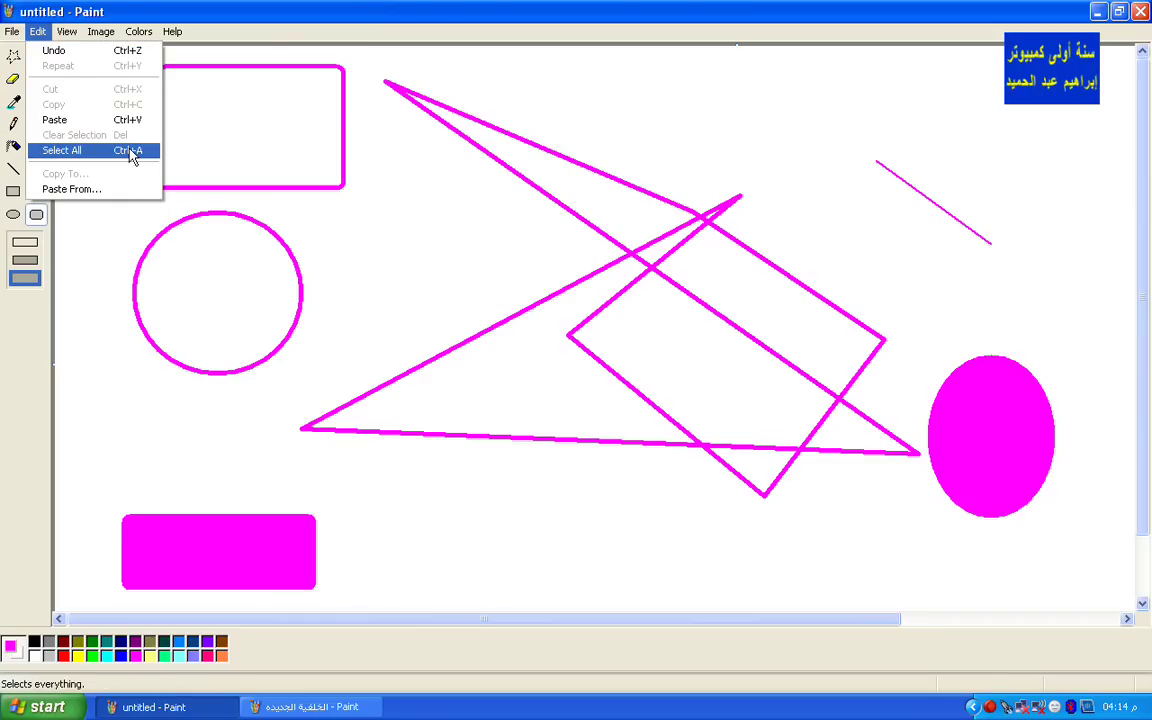
pyautogui.click(127, 188)
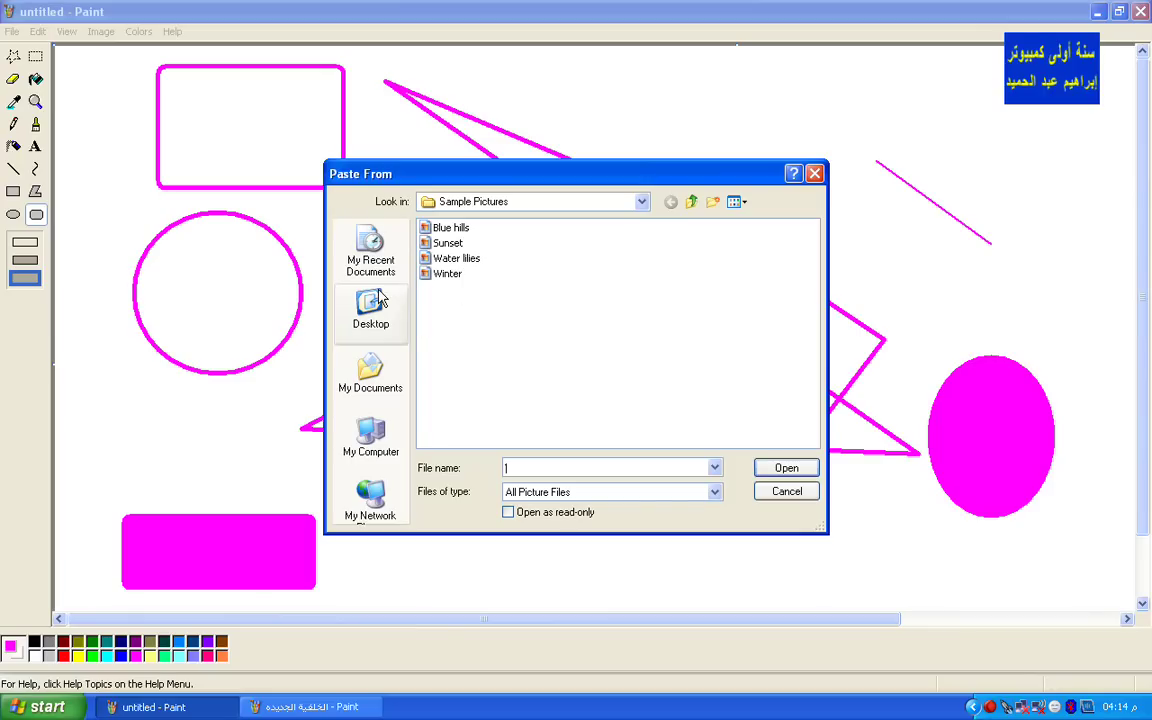
pyautogui.click(428, 274)
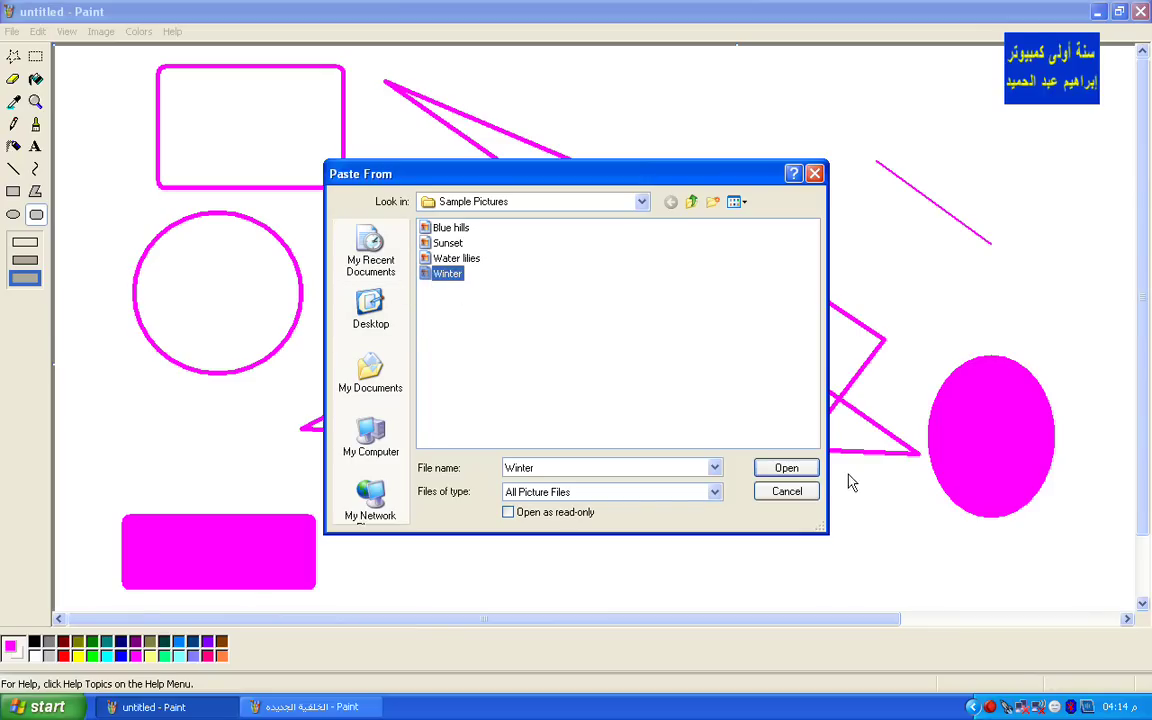
pyautogui.click(792, 468)
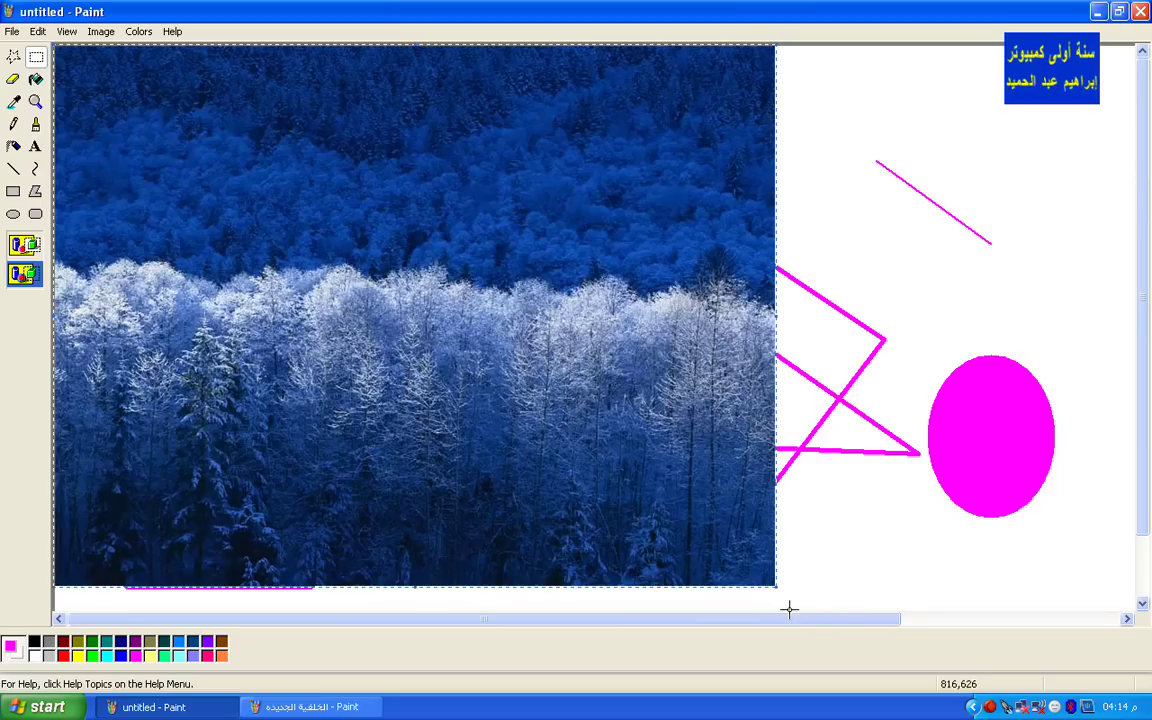
# Step: Shrink the pasted Winter picture to about a third of its width and height and move it to the canvas's upper right area
pyautogui.moveTo(772, 585); pyautogui.dragTo(292, 229)
pyautogui.moveTo(158, 114); pyautogui.dragTo(884, 128)
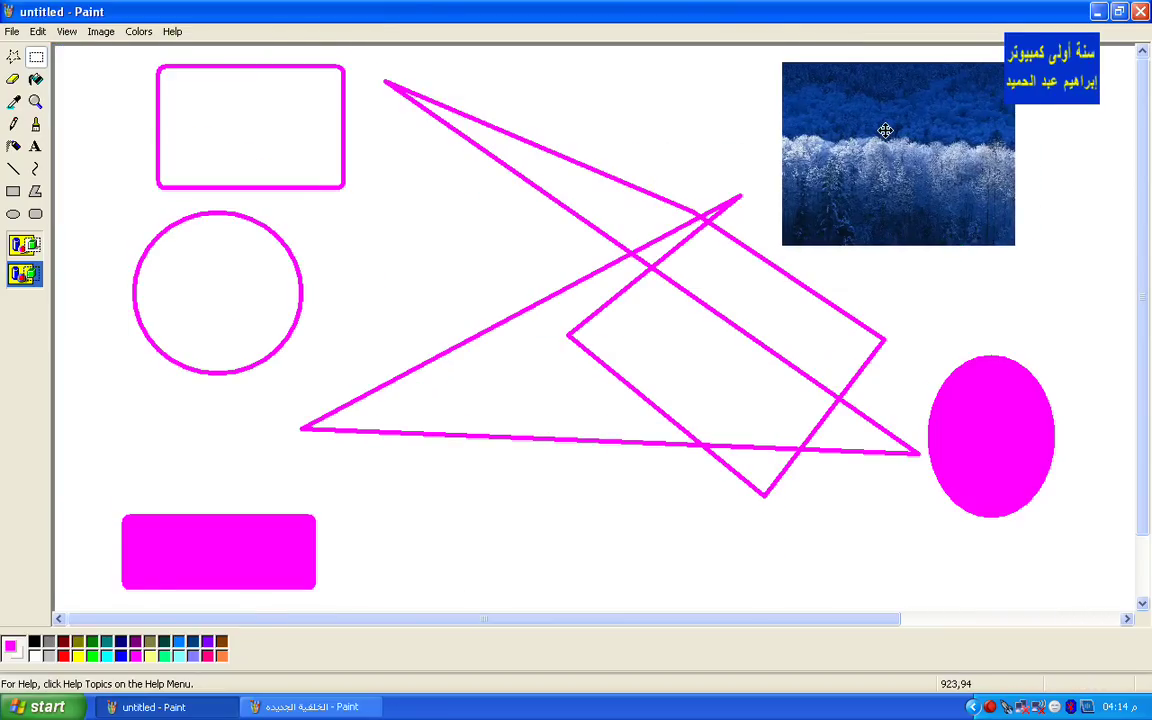
# Step: Hide the tool box and show it again
pyautogui.click(67, 32)
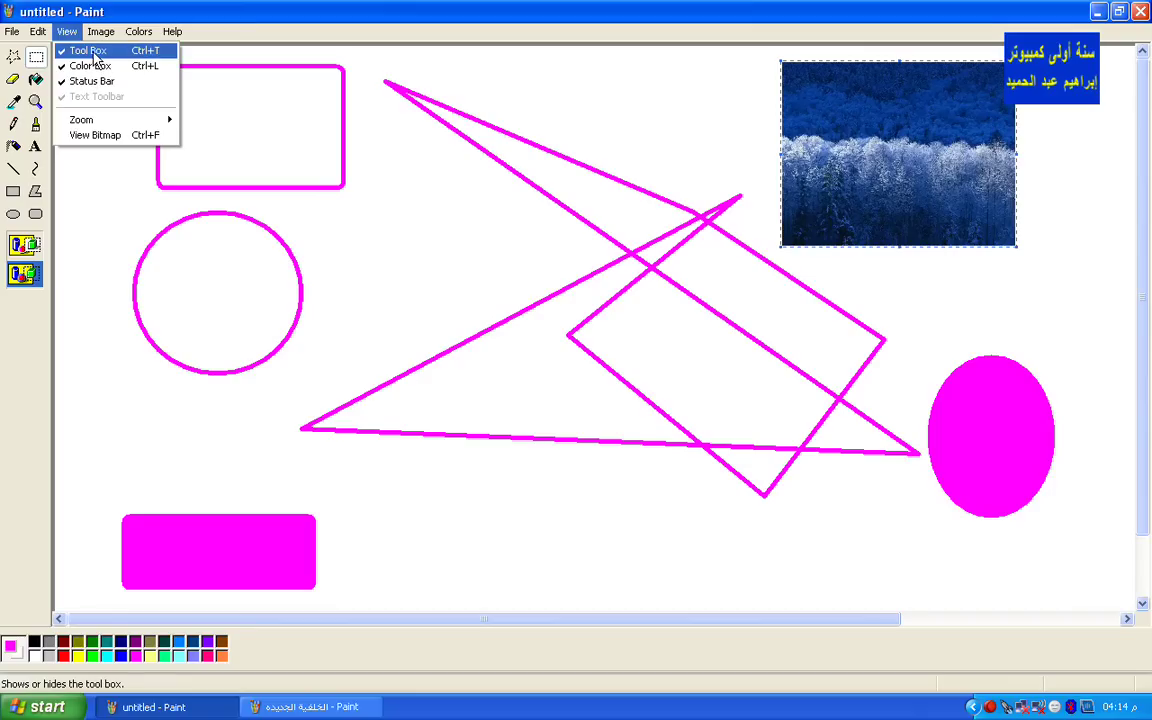
pyautogui.click(92, 51)
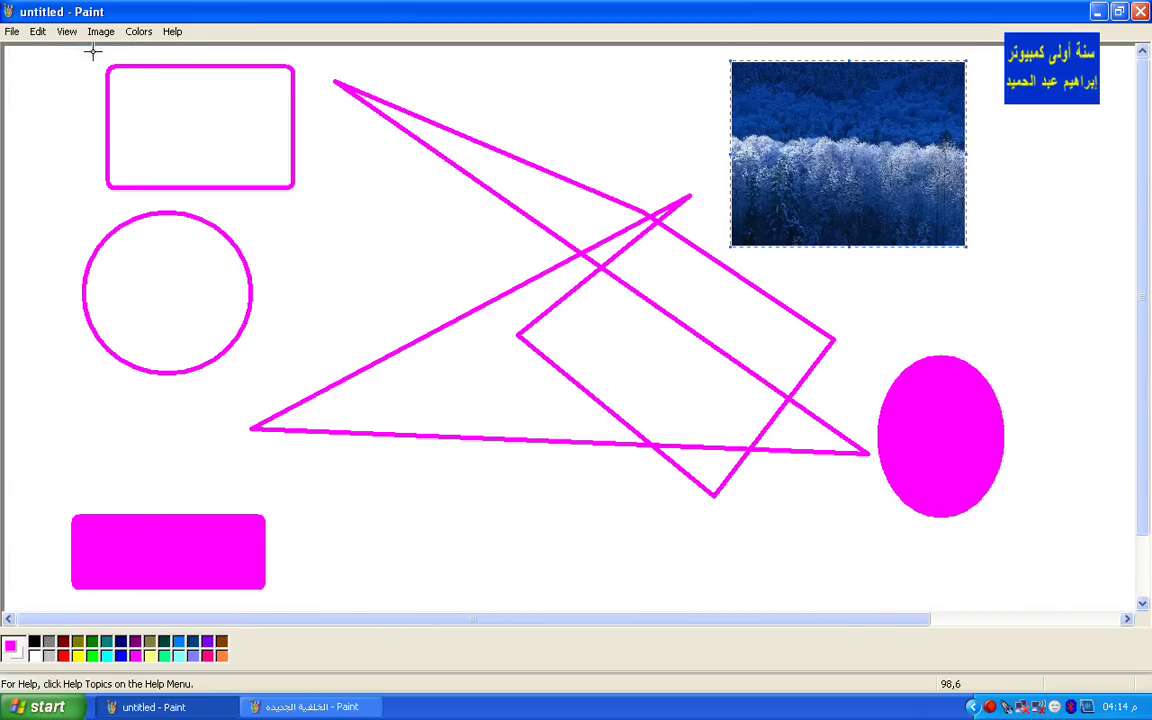
pyautogui.click(67, 32)
pyautogui.click(74, 51)
# Step: Hide the color box and show it again
pyautogui.click(66, 32)
pyautogui.click(88, 66)
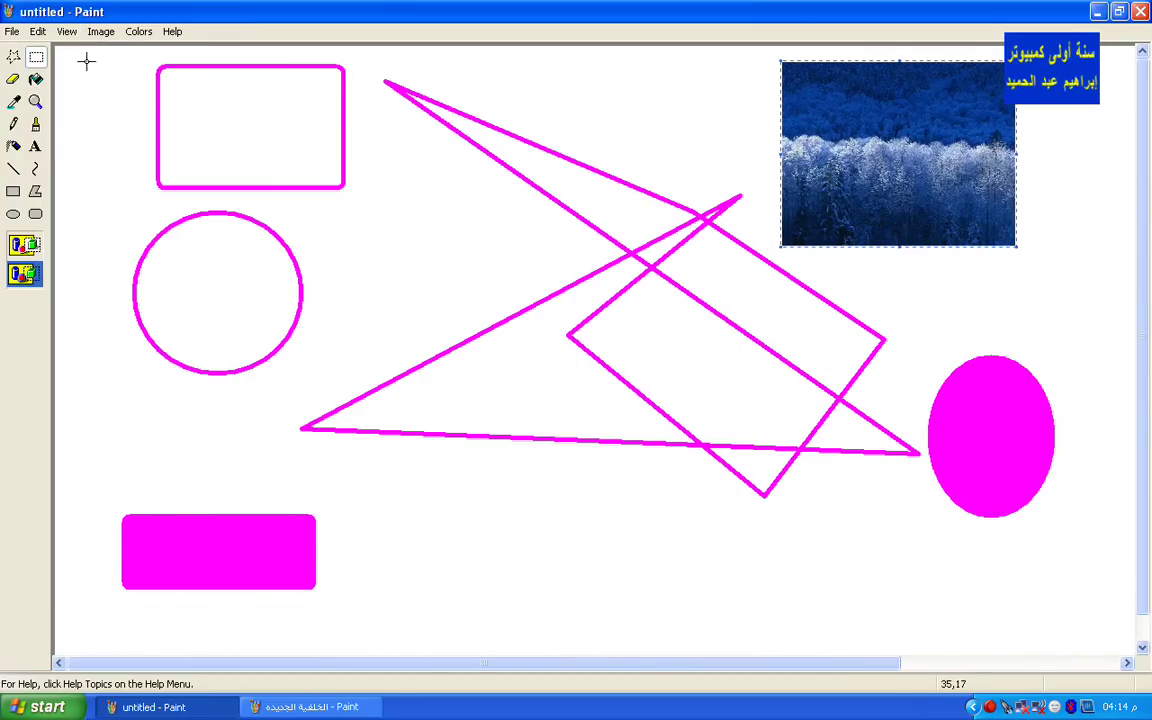
pyautogui.click(66, 32)
pyautogui.click(77, 66)
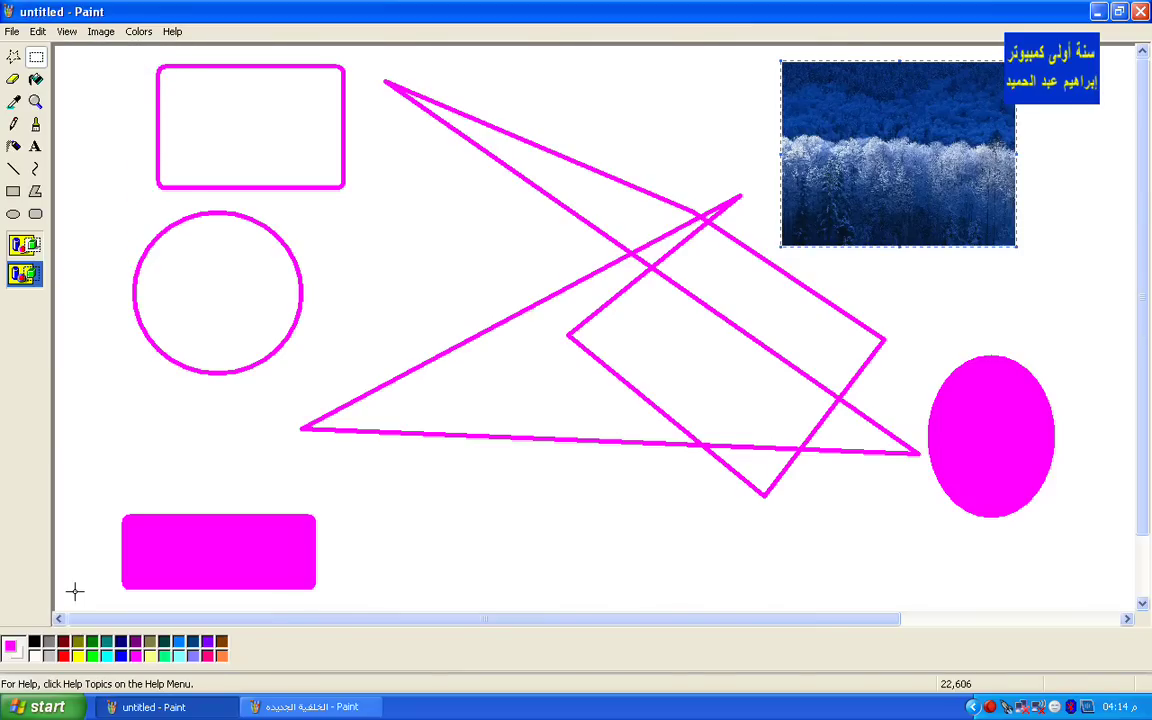
# Step: Zoom the picture to large size and return it to normal size
pyautogui.click(66, 32)
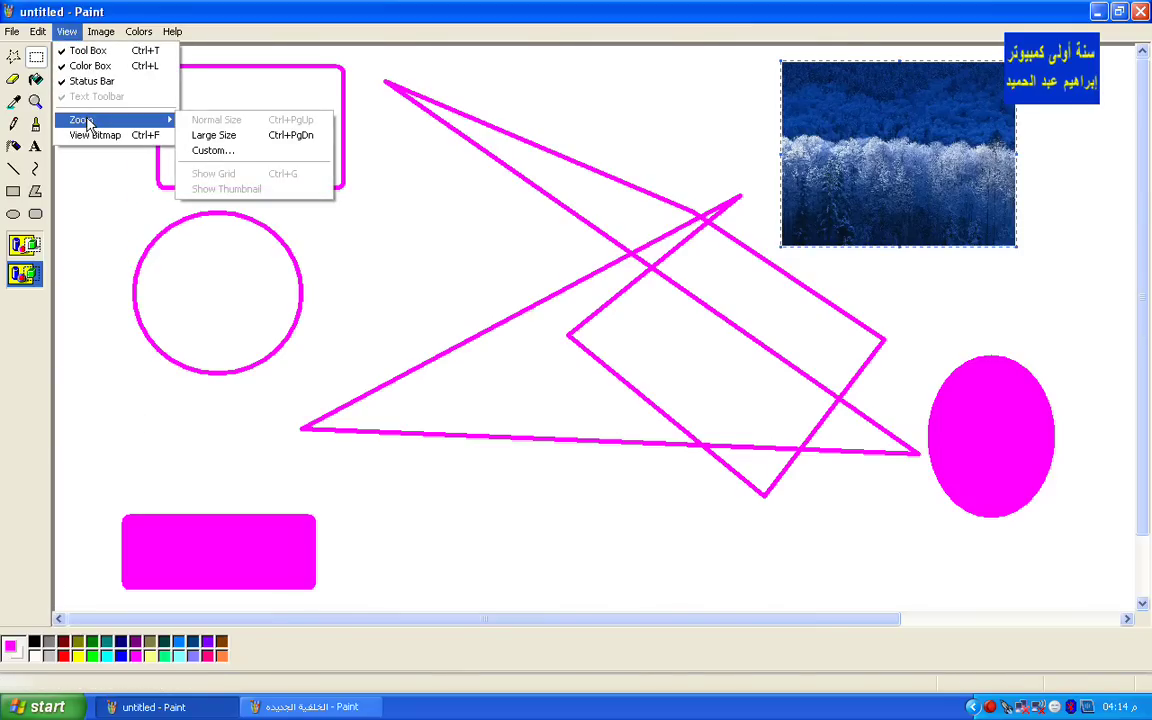
pyautogui.moveTo(140, 120)
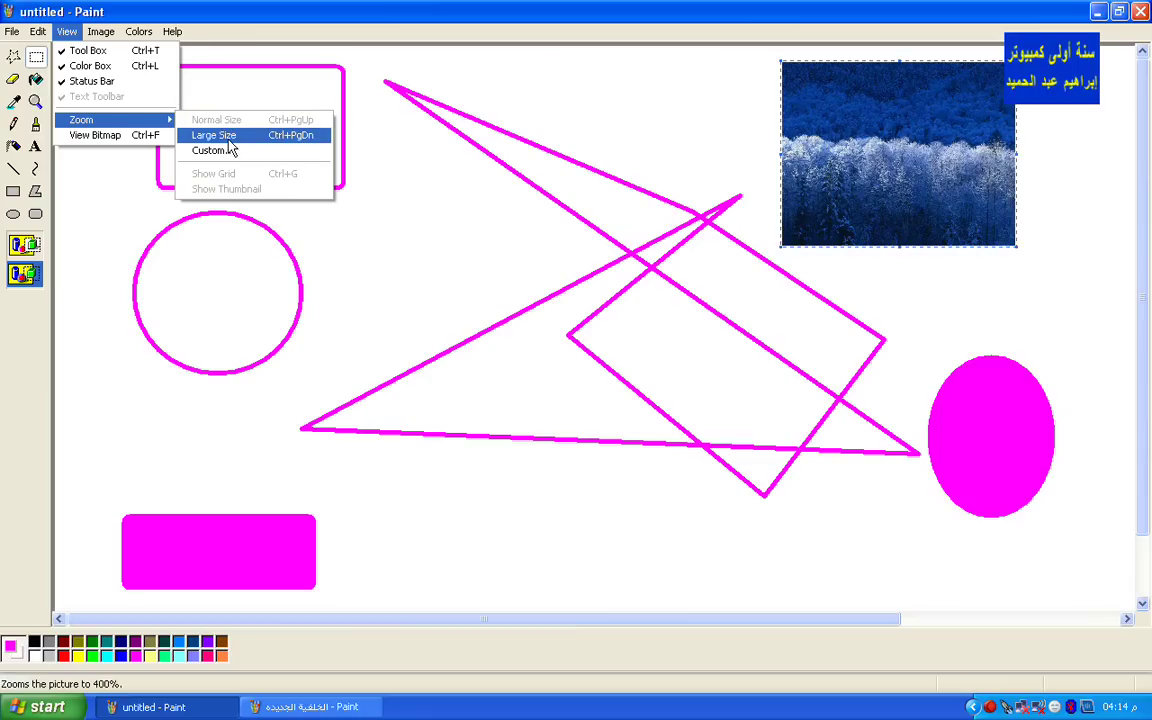
pyautogui.click(215, 134)
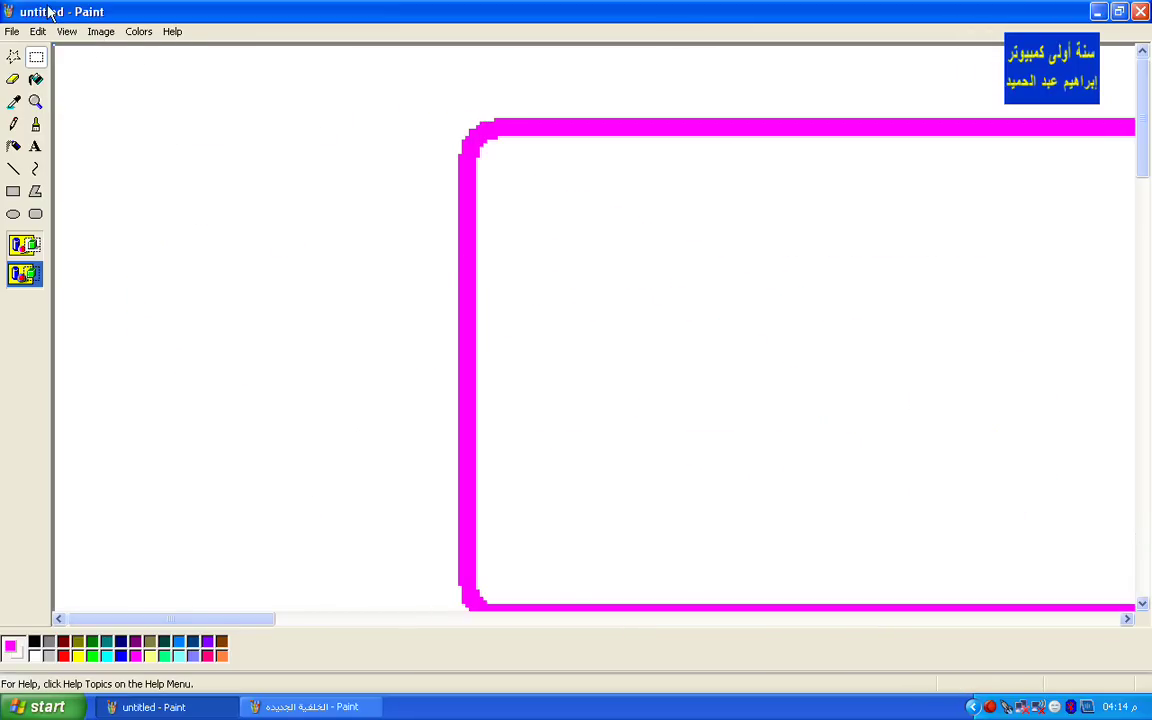
pyautogui.click(66, 32)
pyautogui.moveTo(80, 120)
pyautogui.click(210, 120)
# Step: View the drawing as a full-screen bitmap and return to the editing window
pyautogui.click(66, 32)
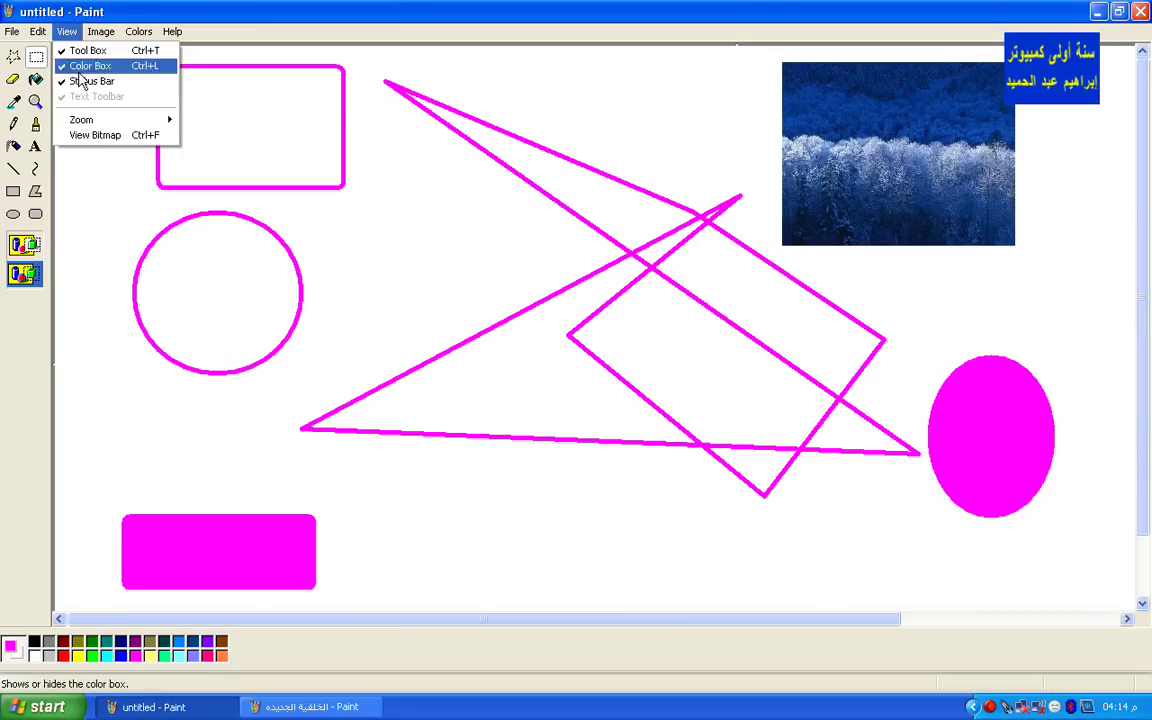
pyautogui.click(93, 143)
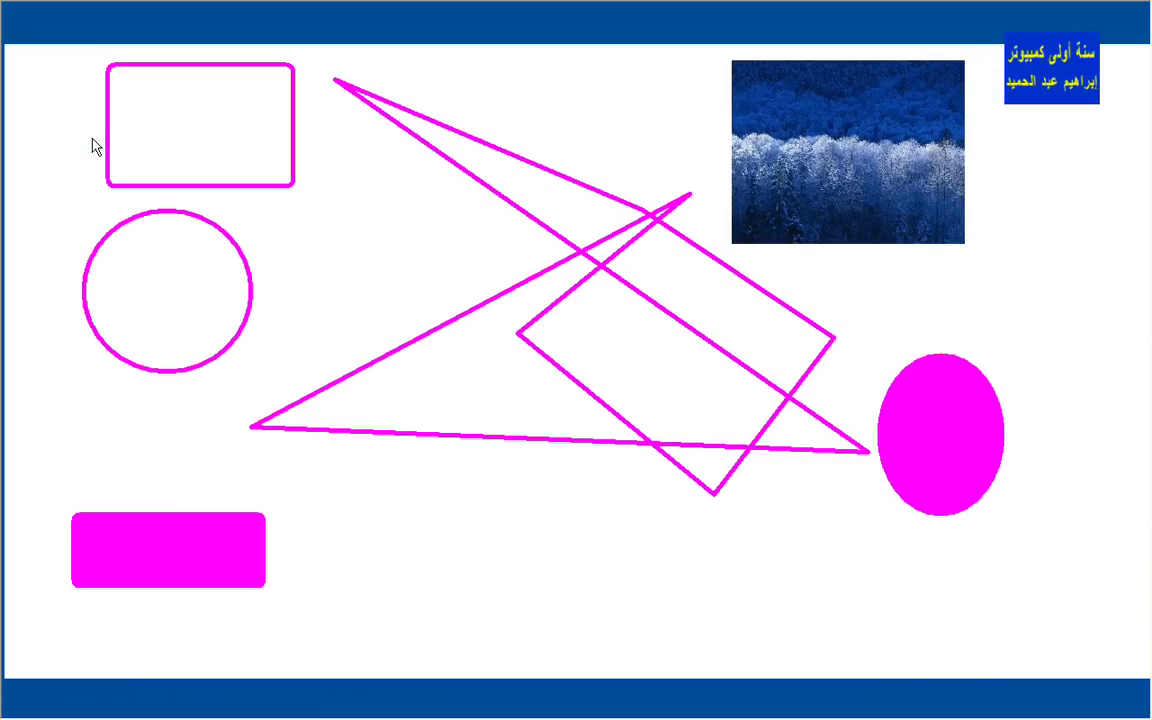
pyautogui.click(35, 289)
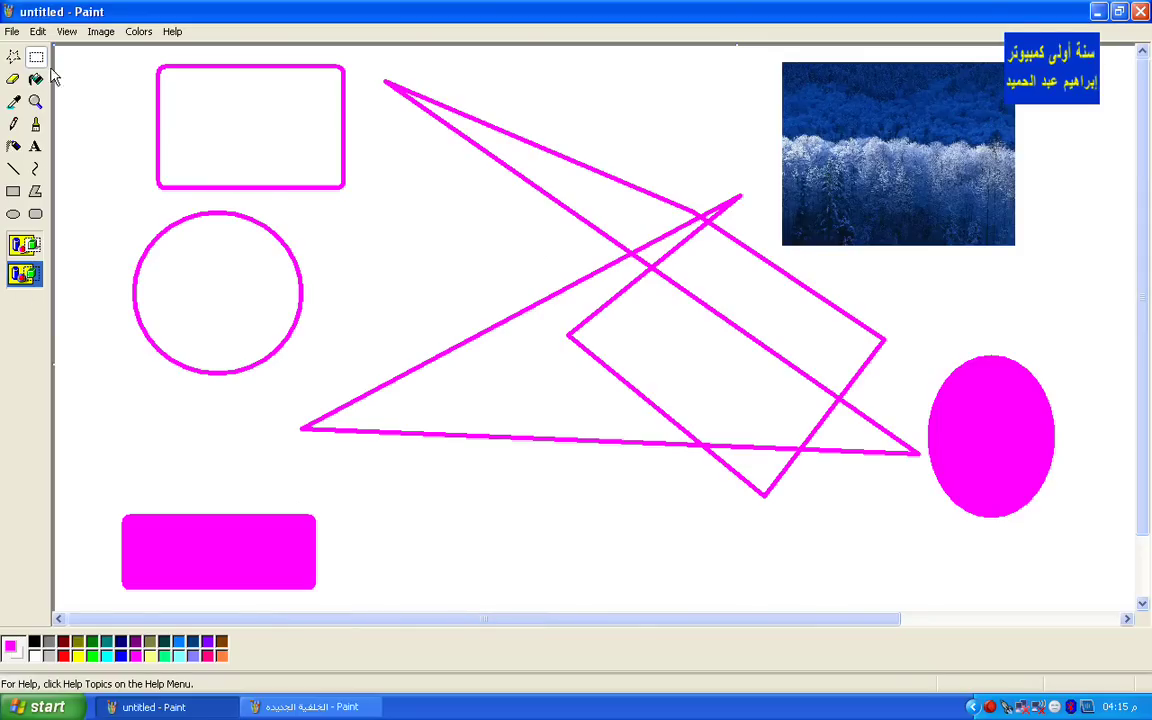
# Step: Examine the flip and rotate options for the picture, including the rotate-by-angle choices, without applying any
pyautogui.click(66, 31)
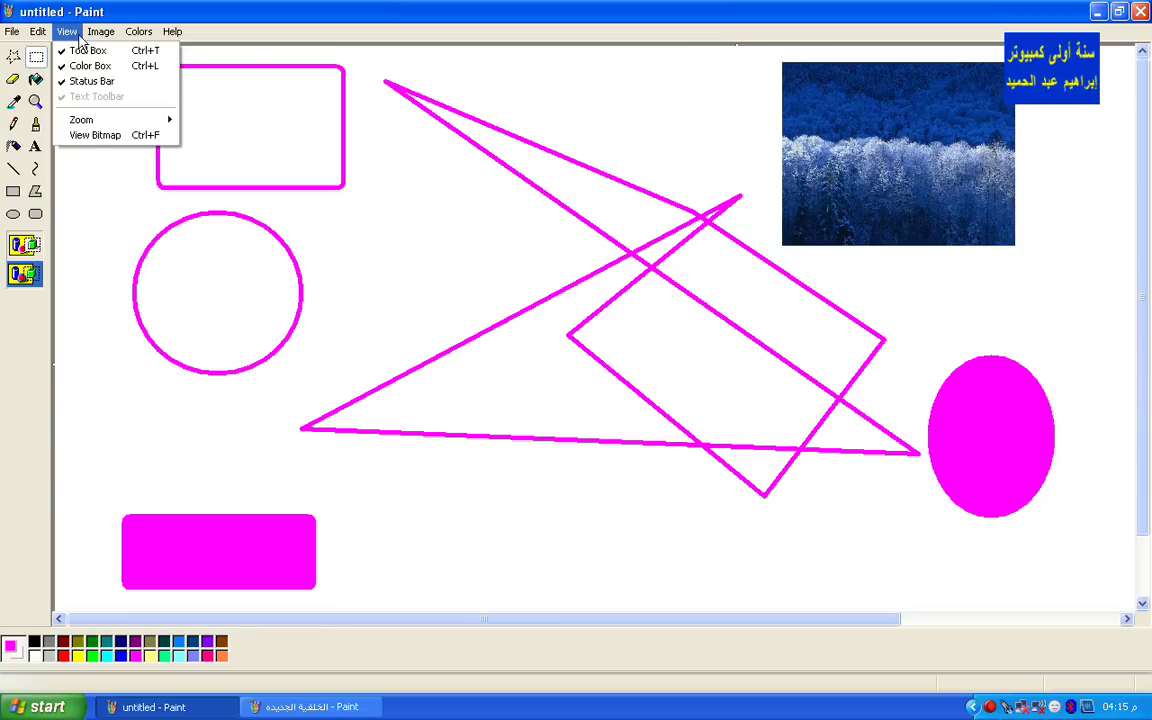
pyautogui.moveTo(100, 31)
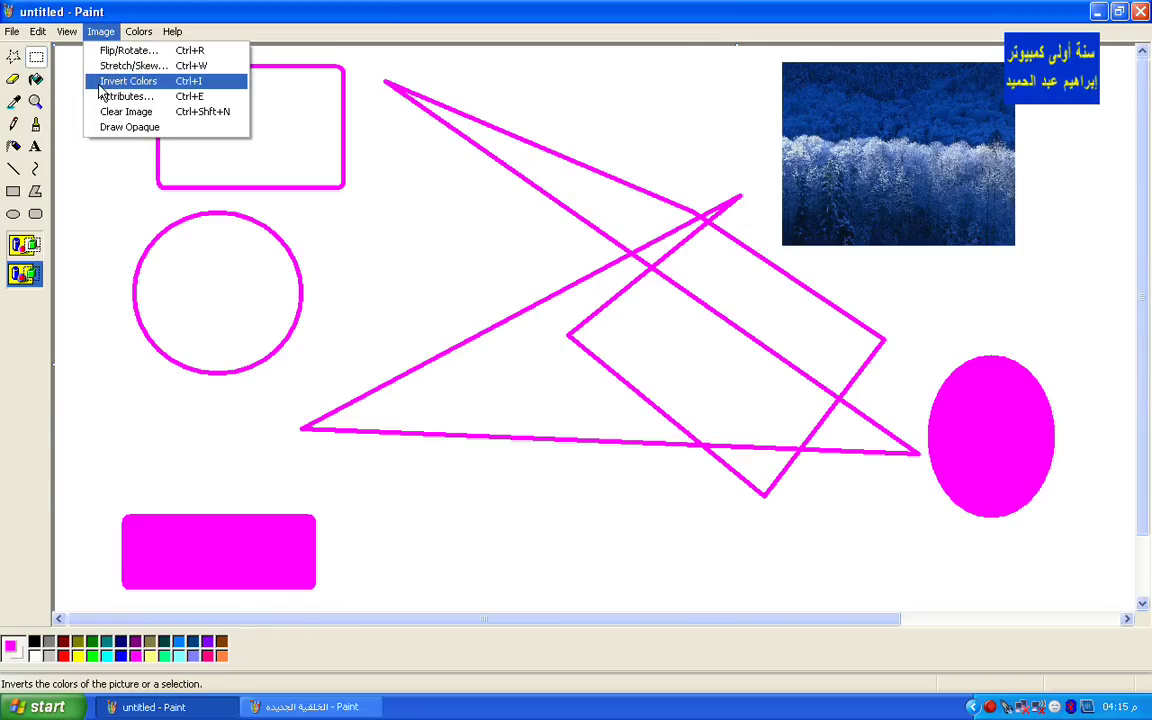
pyautogui.click(112, 50)
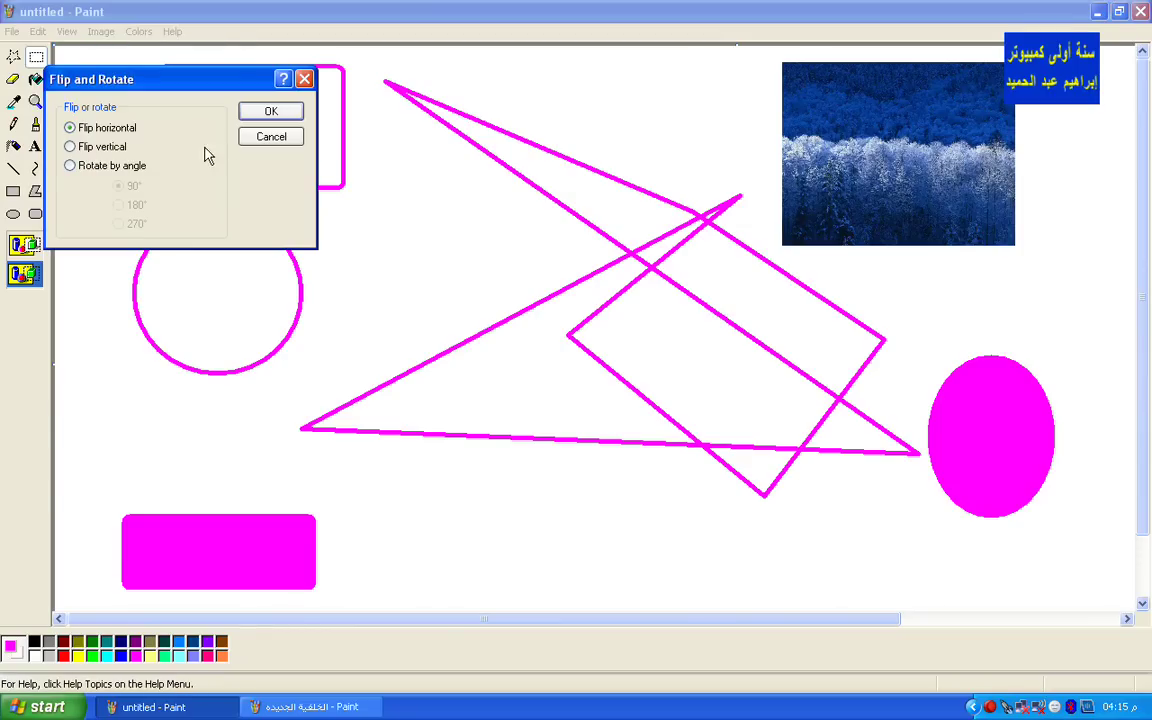
pyautogui.click(95, 166)
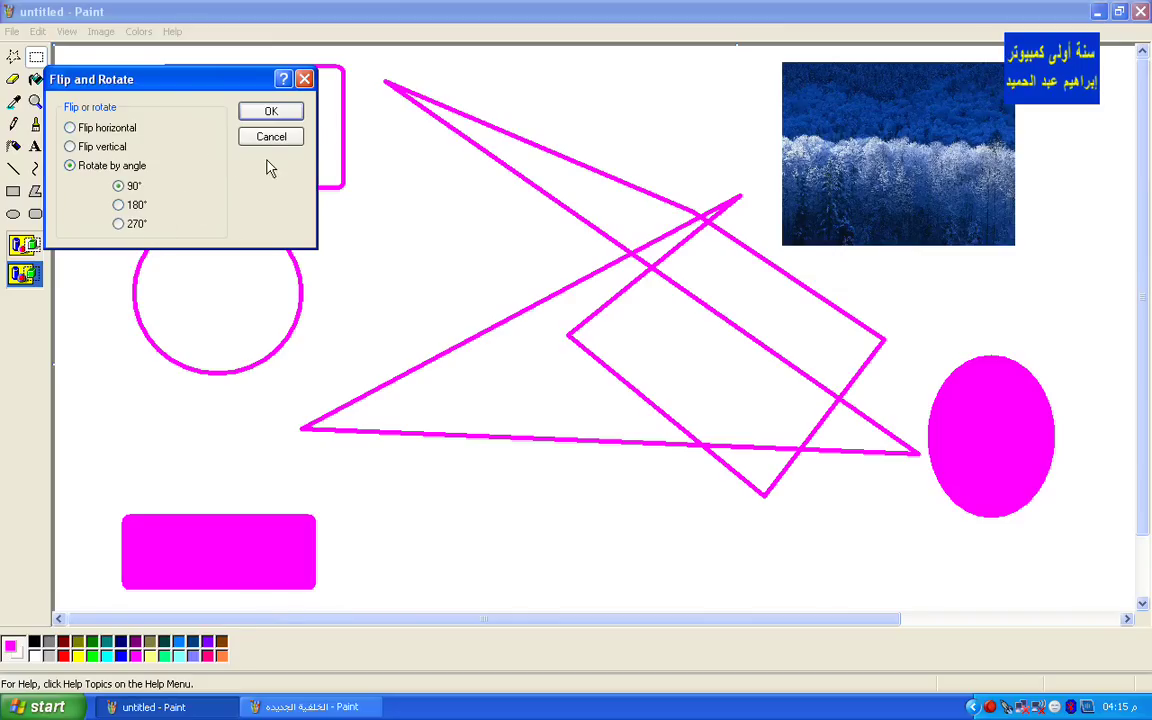
pyautogui.click(271, 143)
# Step: Invert the colors of the whole picture and invert them back
pyautogui.click(104, 32)
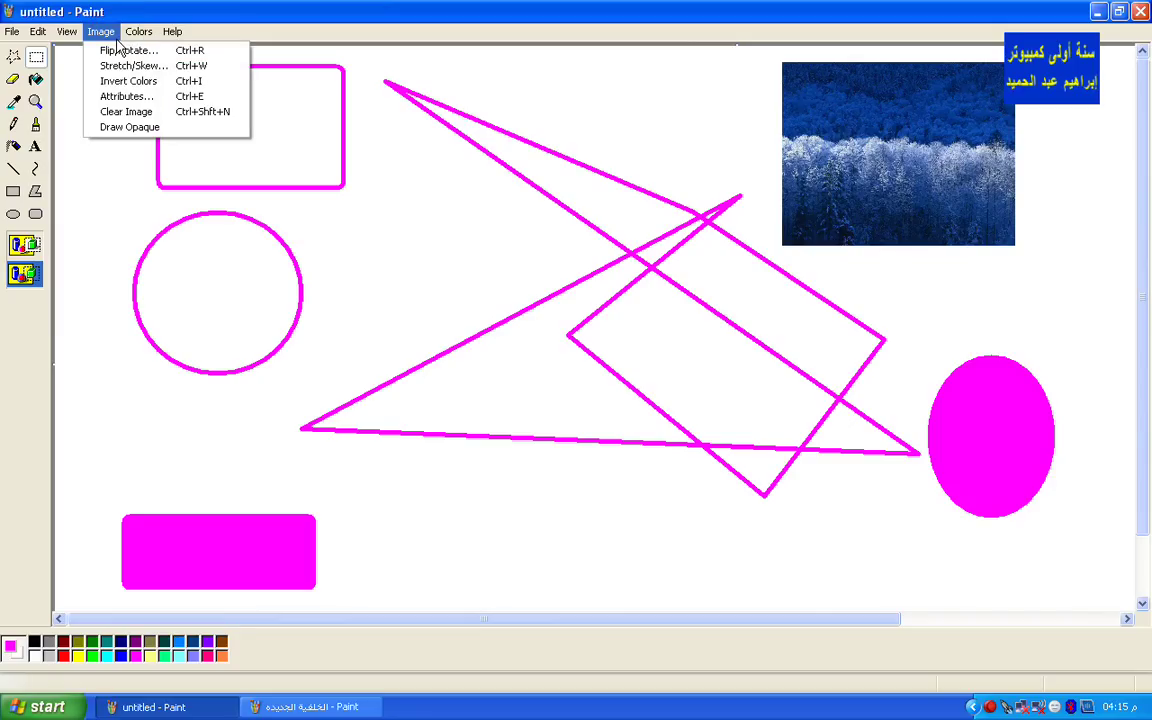
pyautogui.click(147, 85)
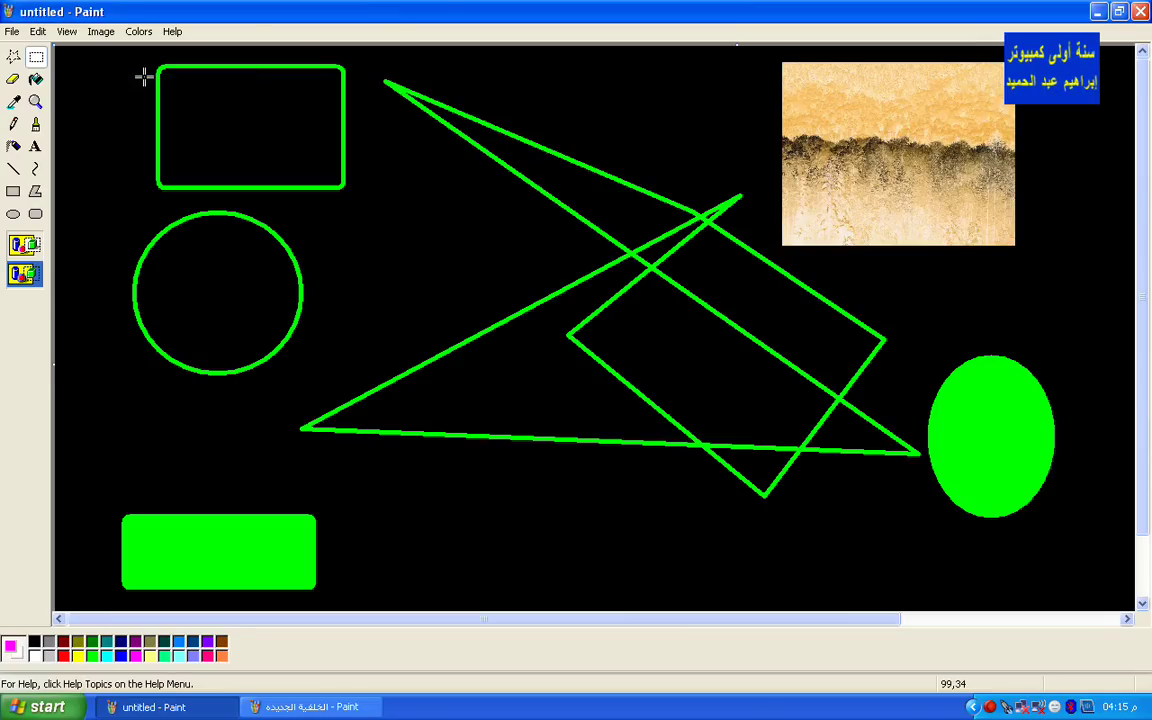
pyautogui.click(100, 31)
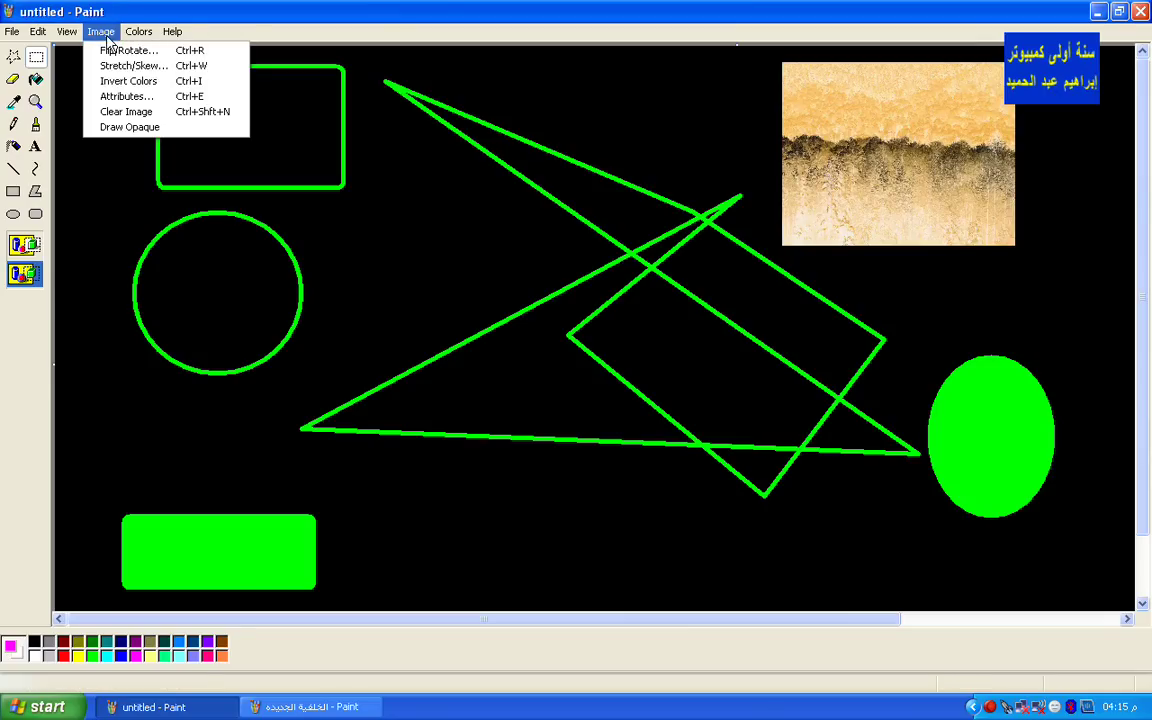
pyautogui.click(112, 82)
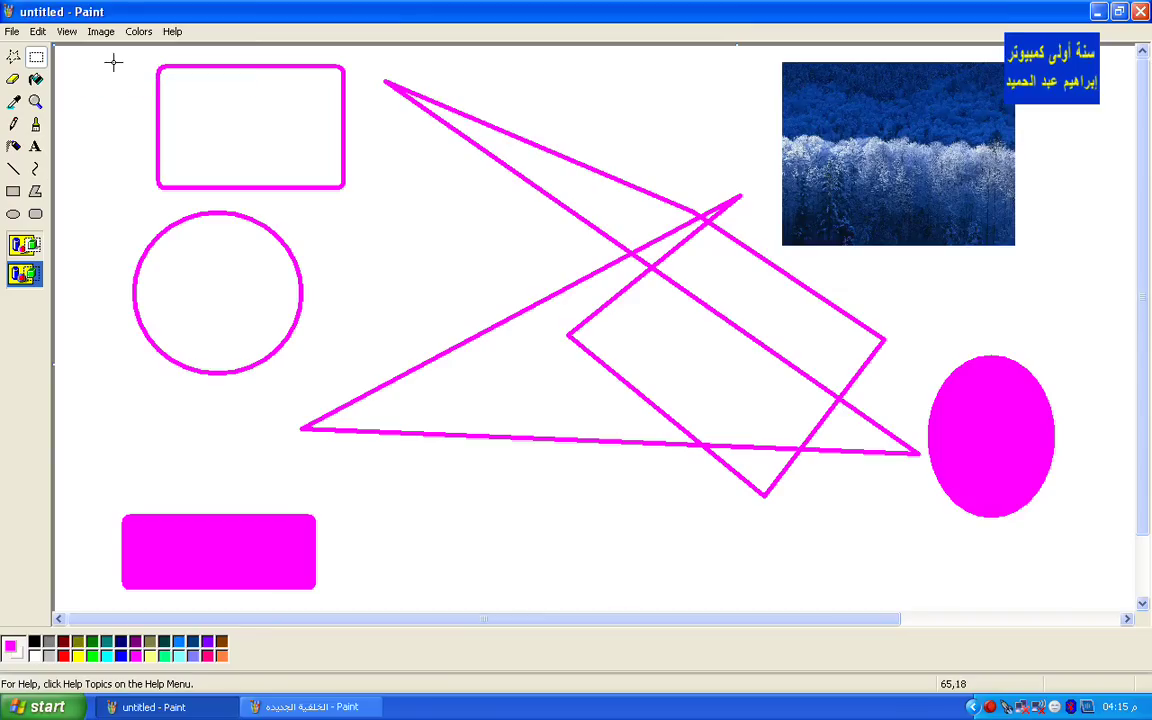
# Step: Define a muted blue with hue 160, saturation 105 and luminosity 110, add it to the custom colors and make it the drawing color
pyautogui.click(101, 33)
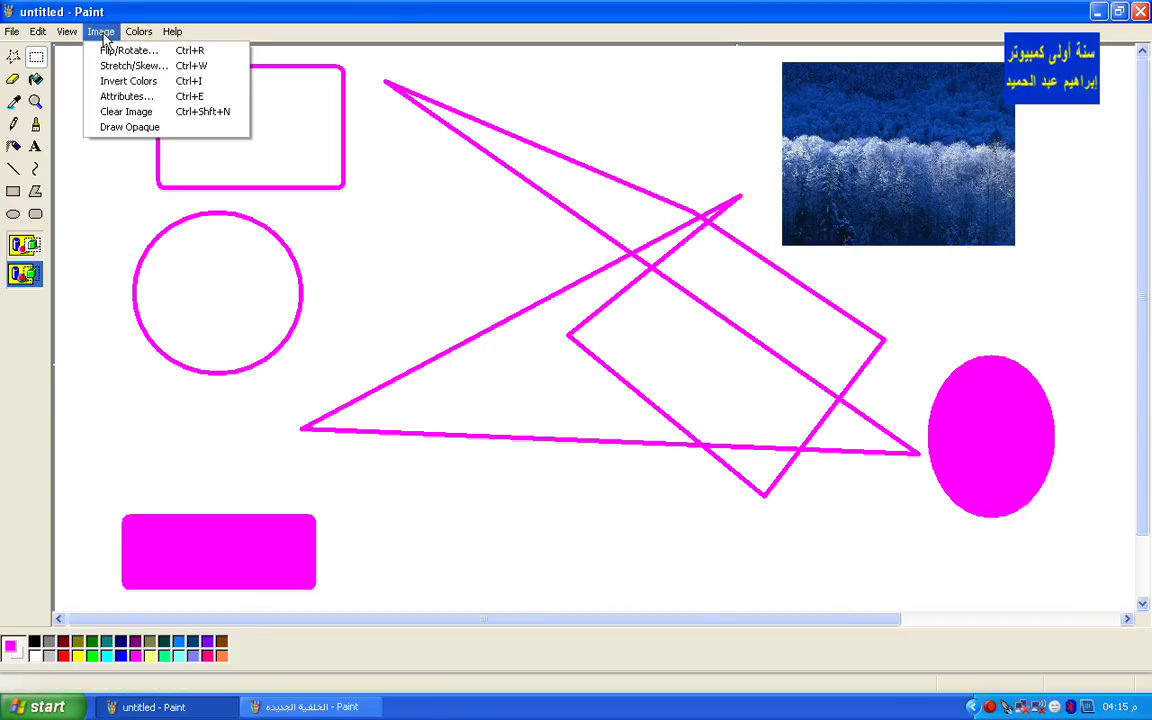
pyautogui.moveTo(139, 35)
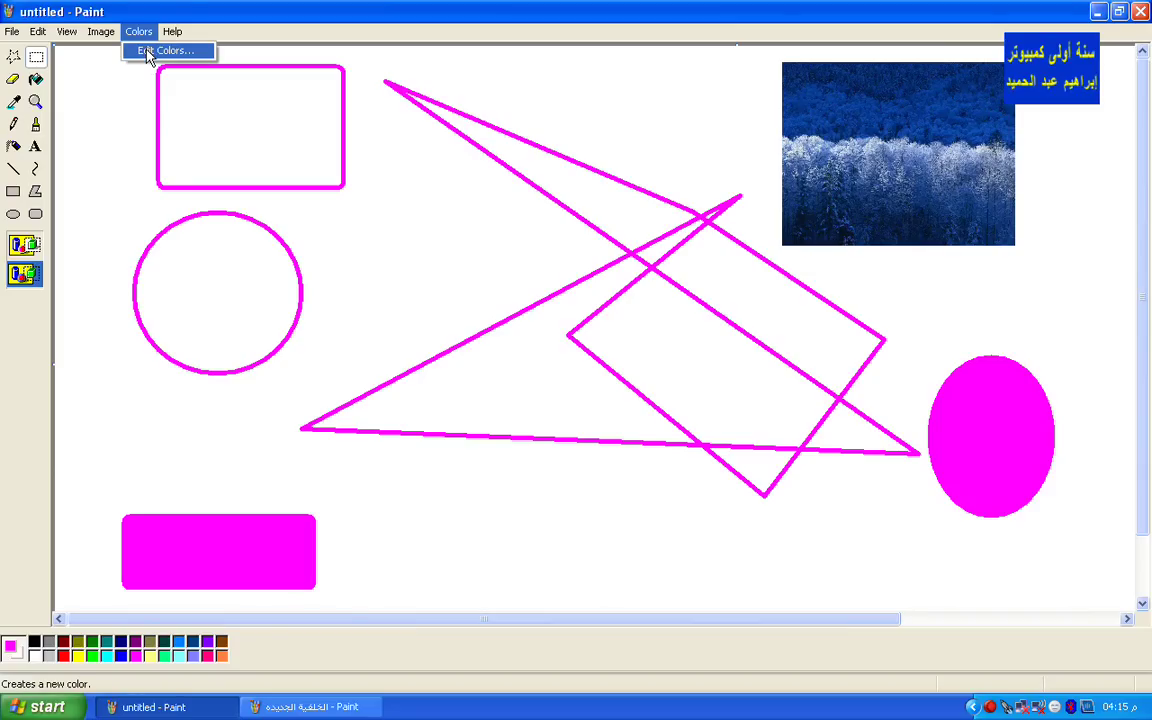
pyautogui.click(147, 52)
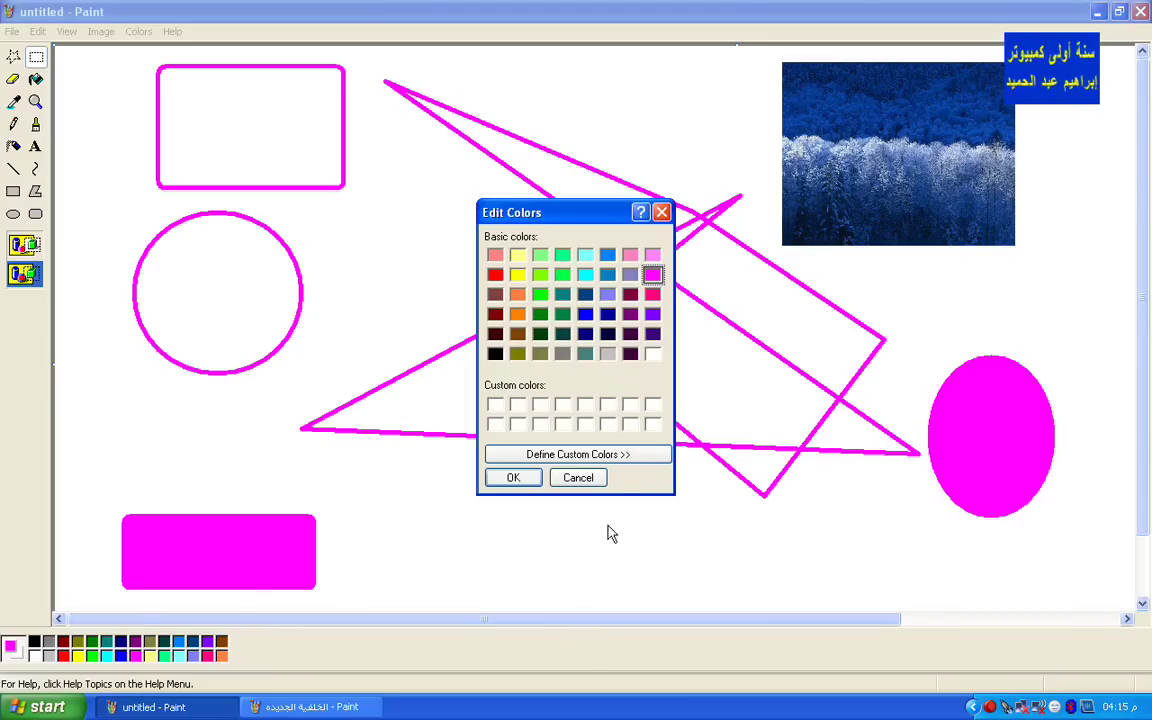
pyautogui.click(600, 456)
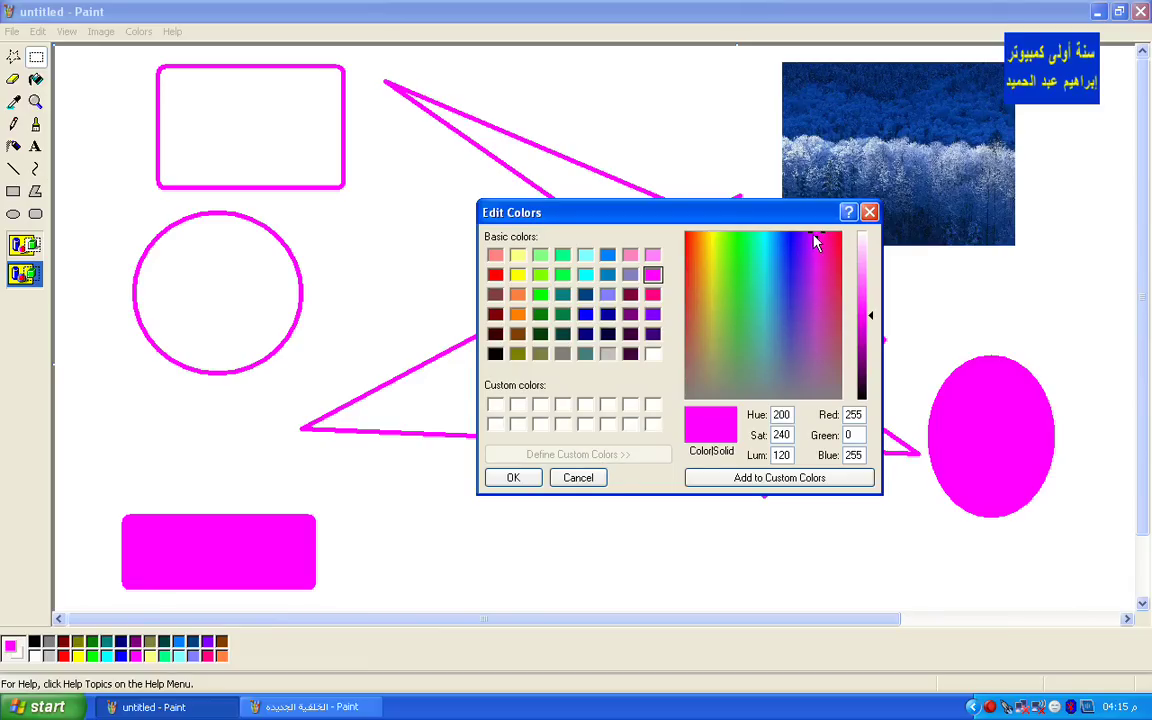
pyautogui.moveTo(823, 237); pyautogui.dragTo(793, 292)
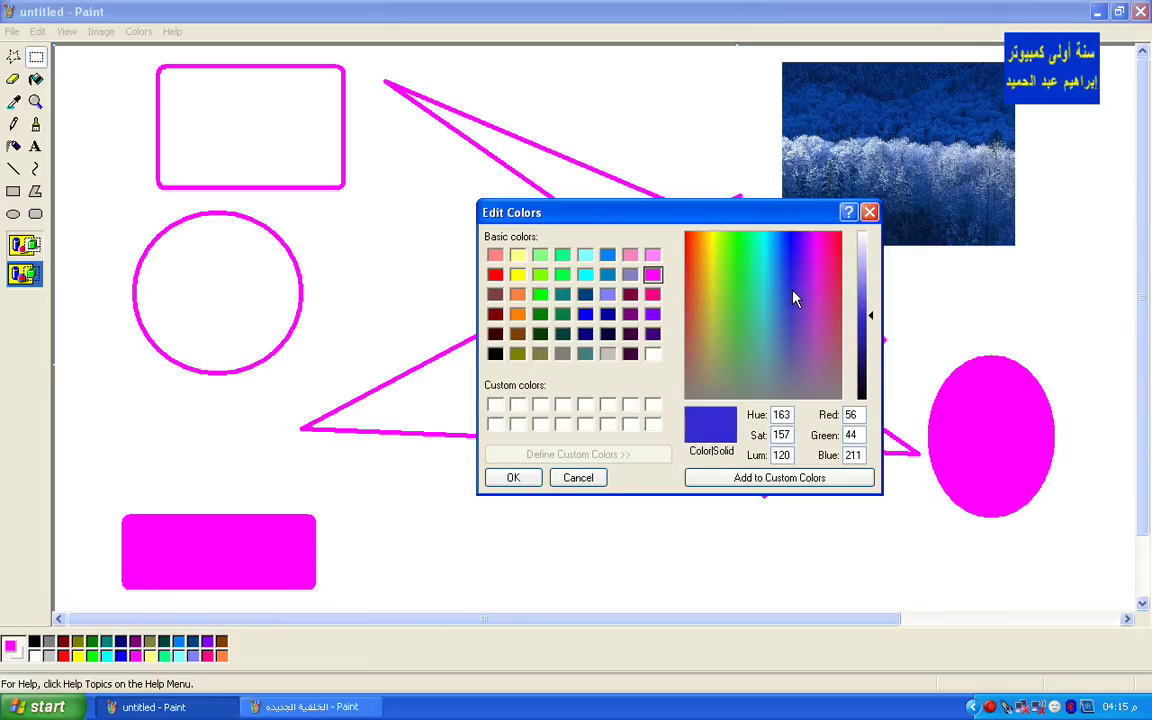
pyautogui.moveTo(793, 297); pyautogui.dragTo(790, 327)
pyautogui.click(872, 322)
pyautogui.moveTo(873, 330)
pyautogui.mouseDown()
pyautogui.moveTo(874, 368)
pyautogui.moveTo(872, 322)
pyautogui.mouseUp()
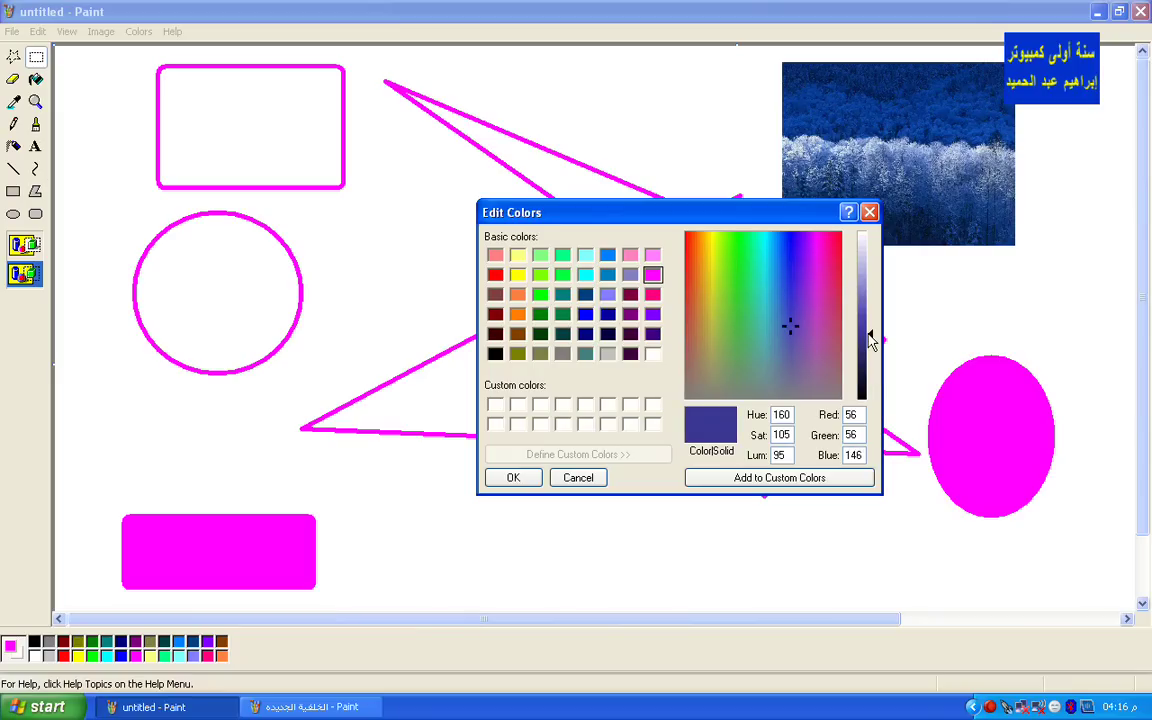
pyautogui.click(727, 483)
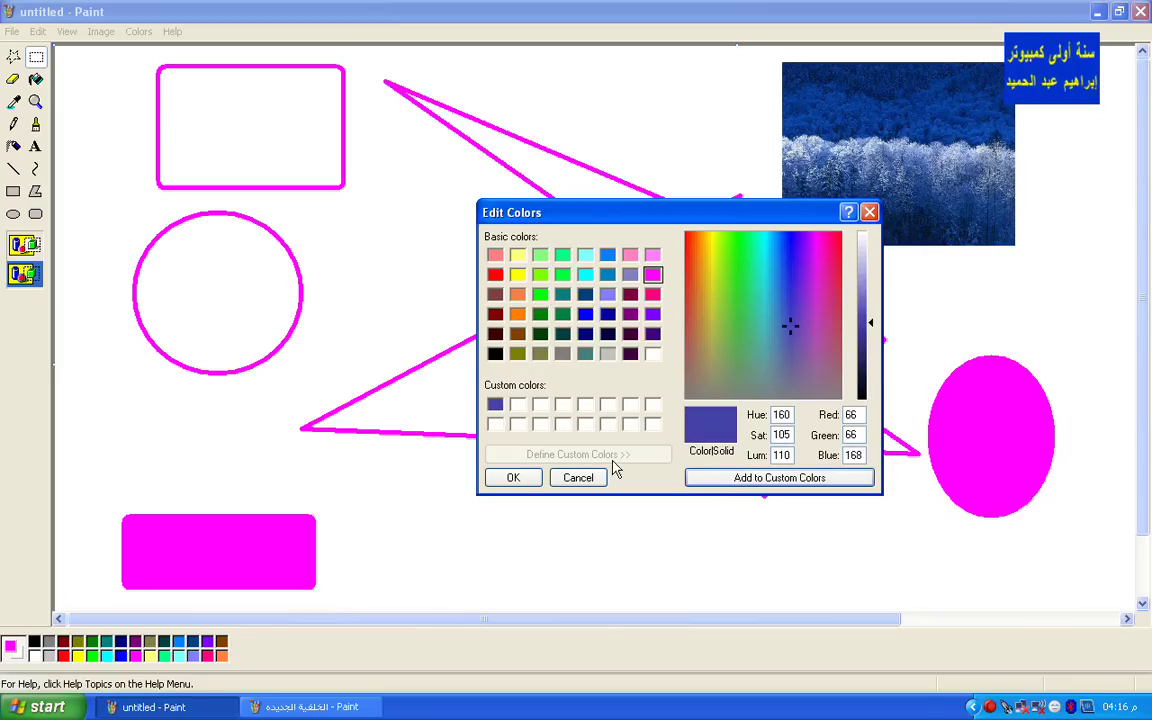
pyautogui.click(516, 478)
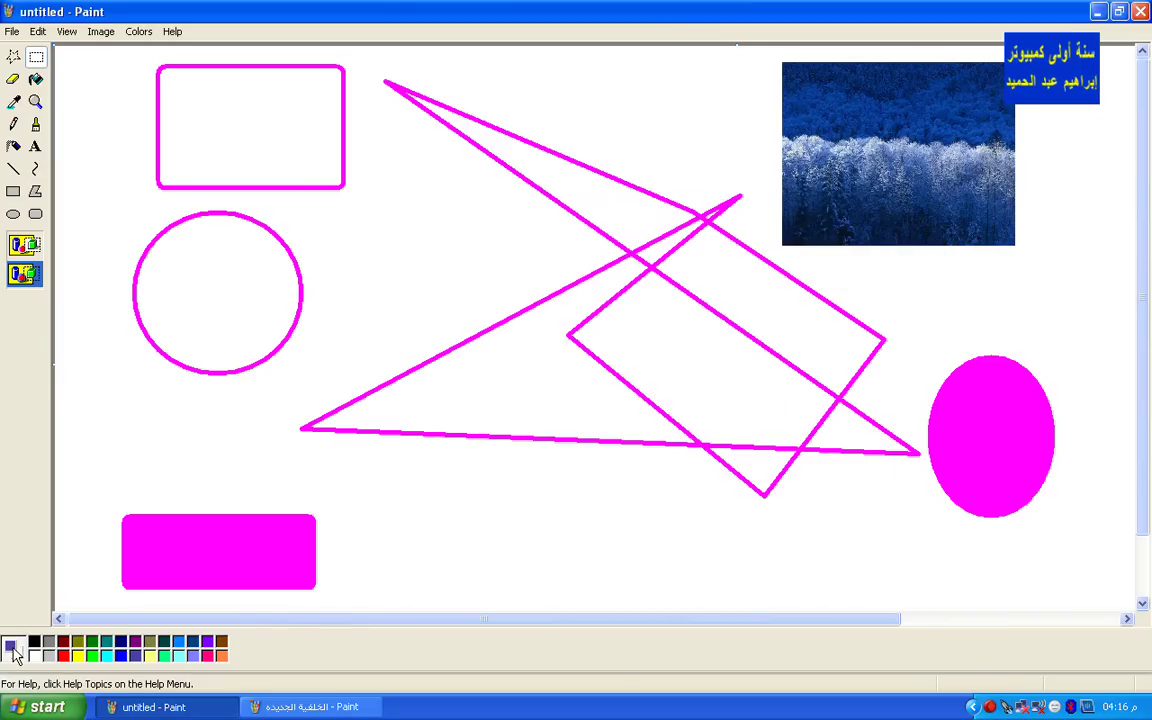
# Step: Paint a freehand closed loop with the Brush just beside the magenta circle outline
pyautogui.click(36, 125)
pyautogui.moveTo(355, 257)
pyautogui.mouseDown()
pyautogui.moveTo(350, 370)
pyautogui.moveTo(408, 362)
pyautogui.moveTo(424, 336)
pyautogui.moveTo(397, 226)
pyautogui.mouseUp()
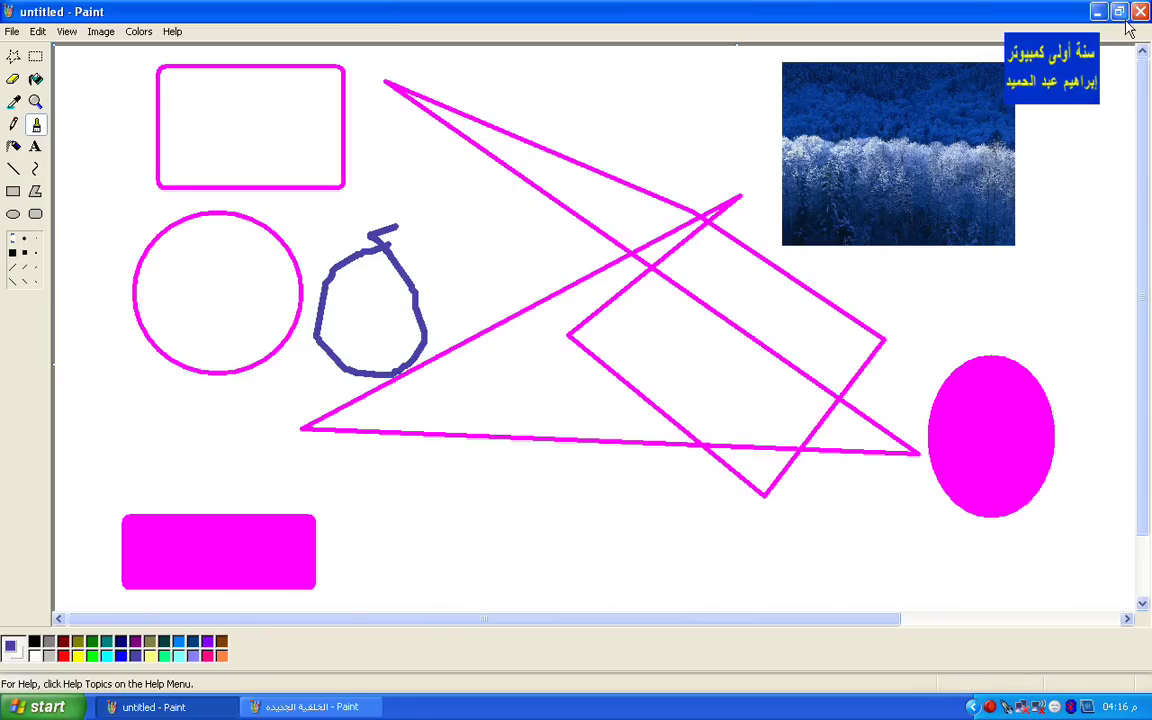
# Step: Close both open Paint windows without saving the changes
pyautogui.hotkey('alt', 'F4')
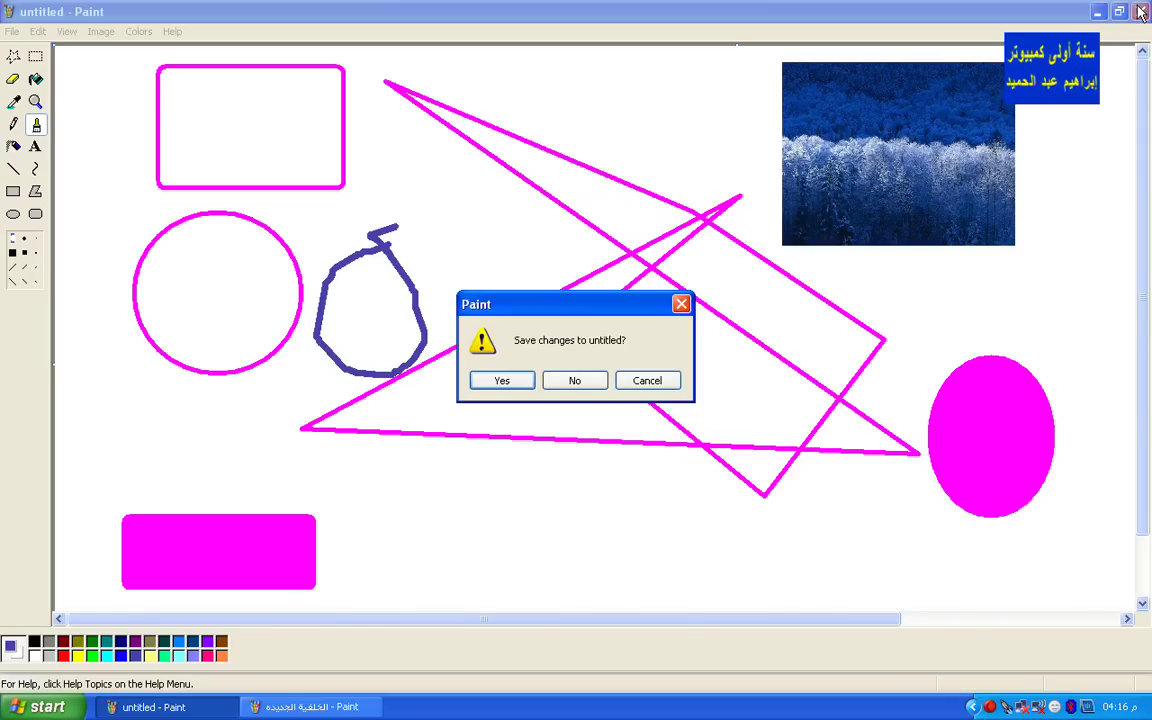
pyautogui.click(589, 381)
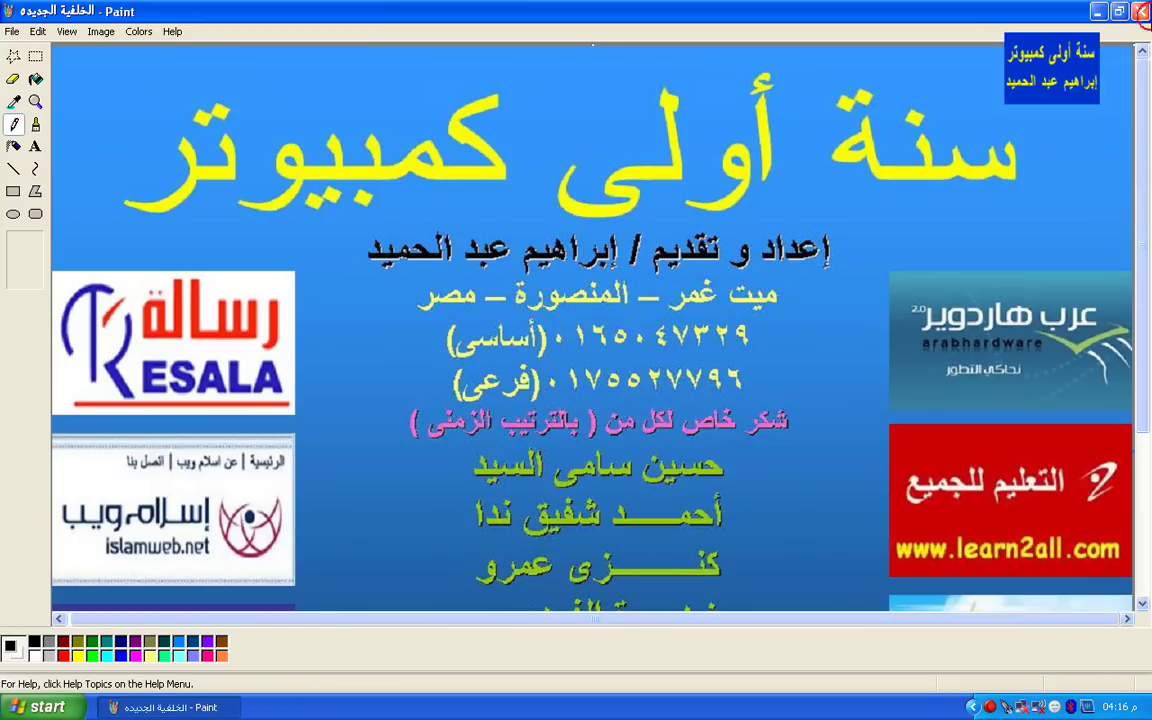
pyautogui.hotkey('alt', 'F4')
pyautogui.click(574, 380)
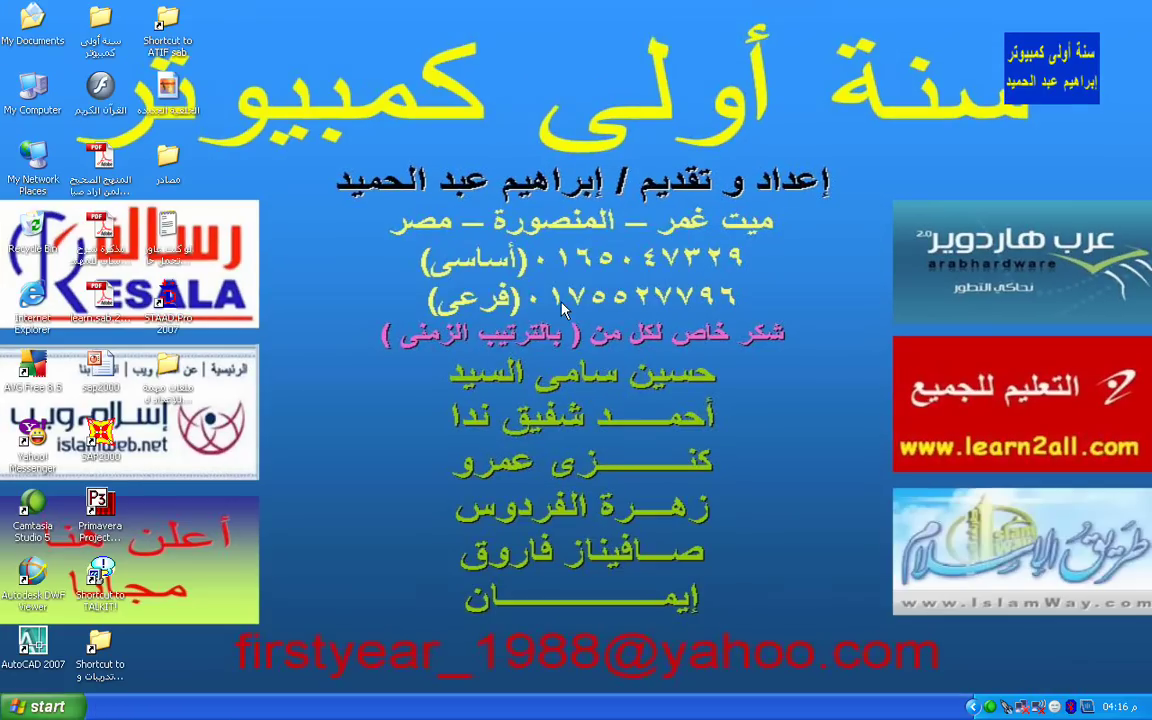
# Step: Empty the Recycle Bin on the desktop, permanently deleting all its items
pyautogui.rightClick(564, 304)
pyautogui.click(585, 337)
pyautogui.rightClick(47, 246)
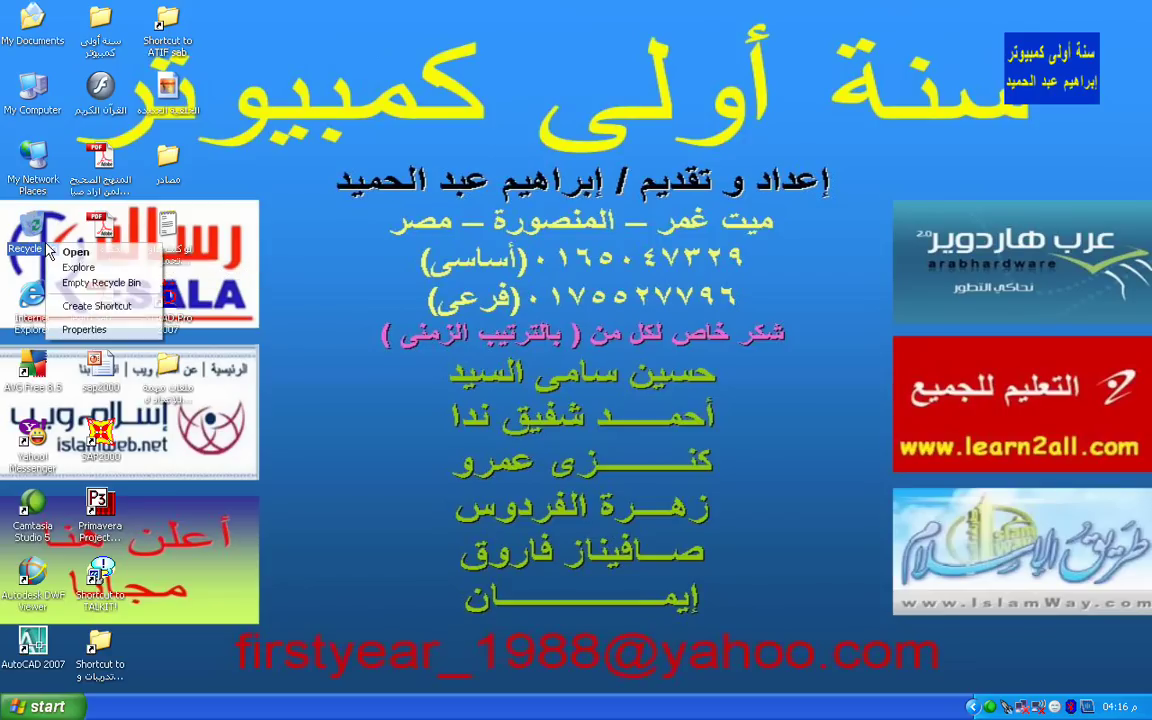
pyautogui.click(64, 285)
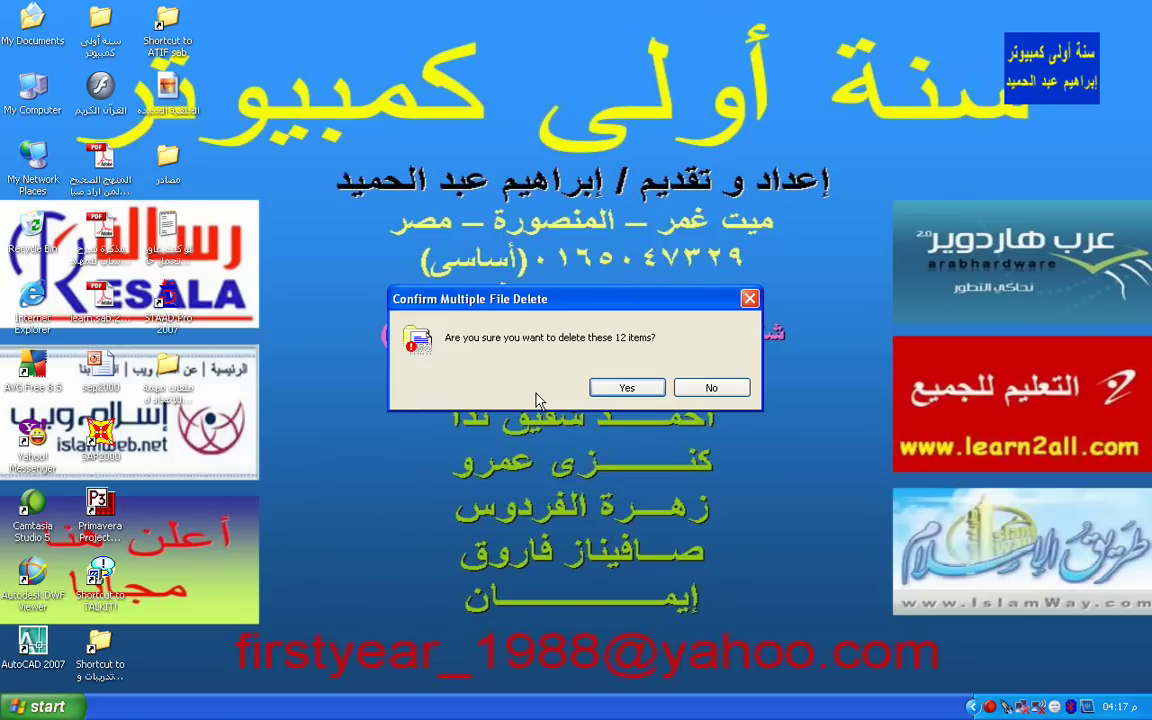
pyautogui.click(640, 398)
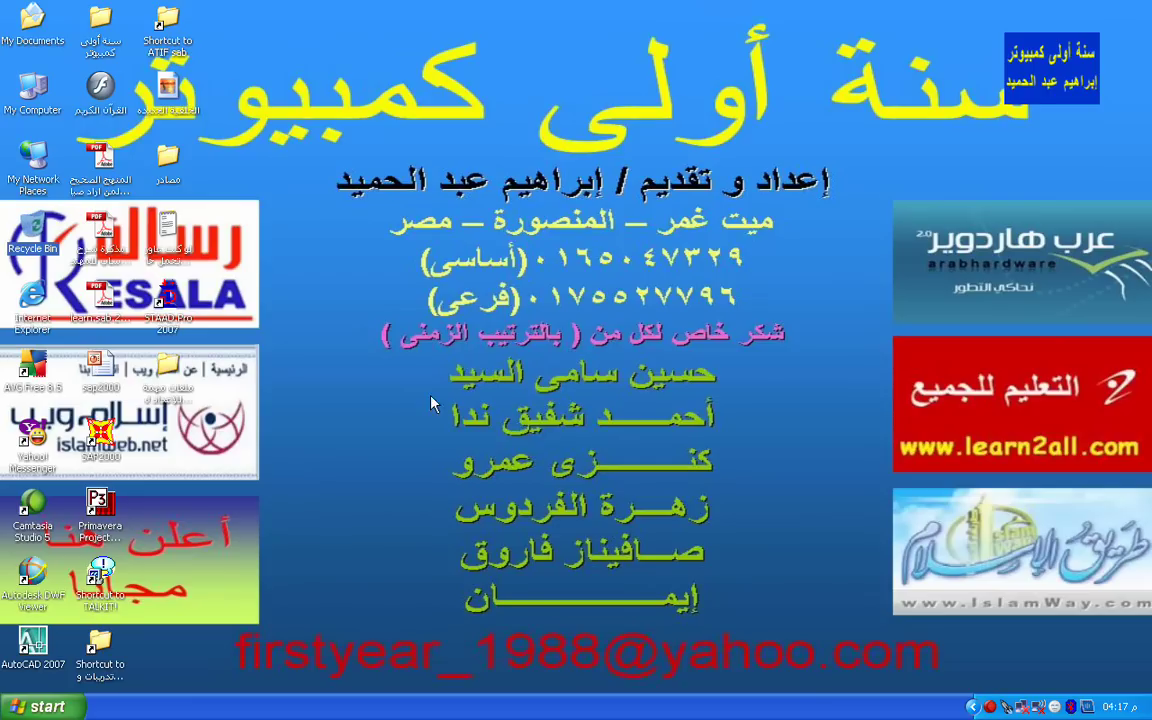
# Step: Run the dxdiag command to open the DirectX Diagnostic Tool
pyautogui.click(40, 707)
pyautogui.click(256, 640)
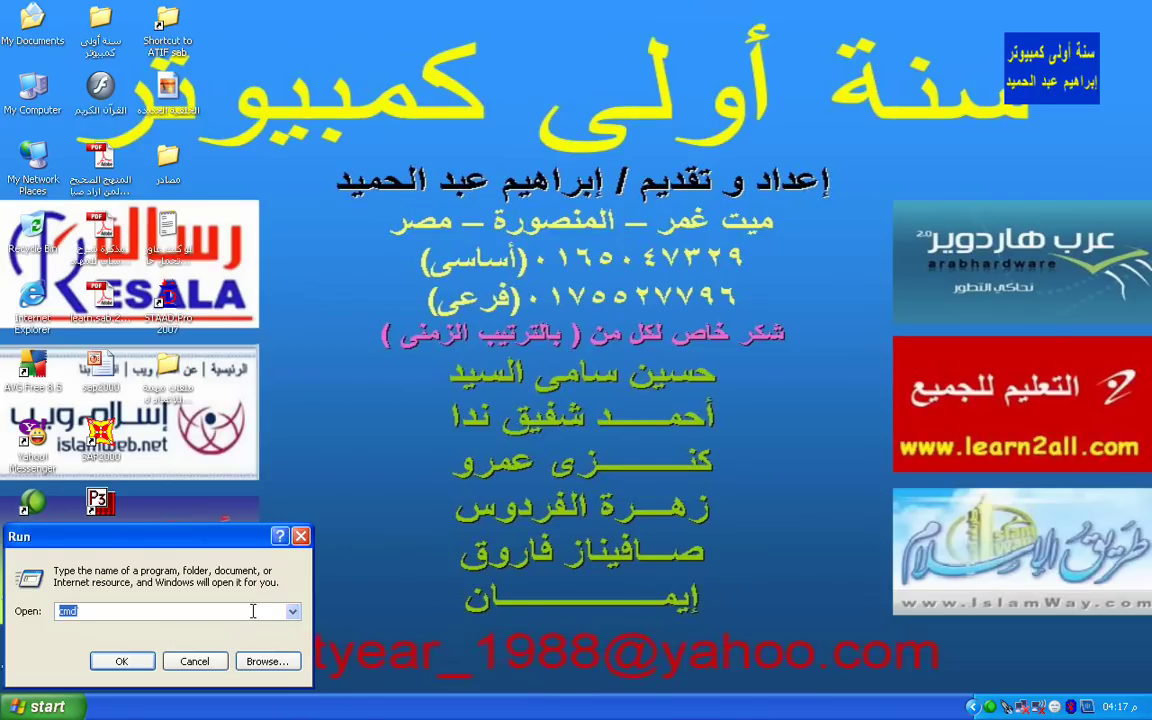
pyautogui.write('dxd')
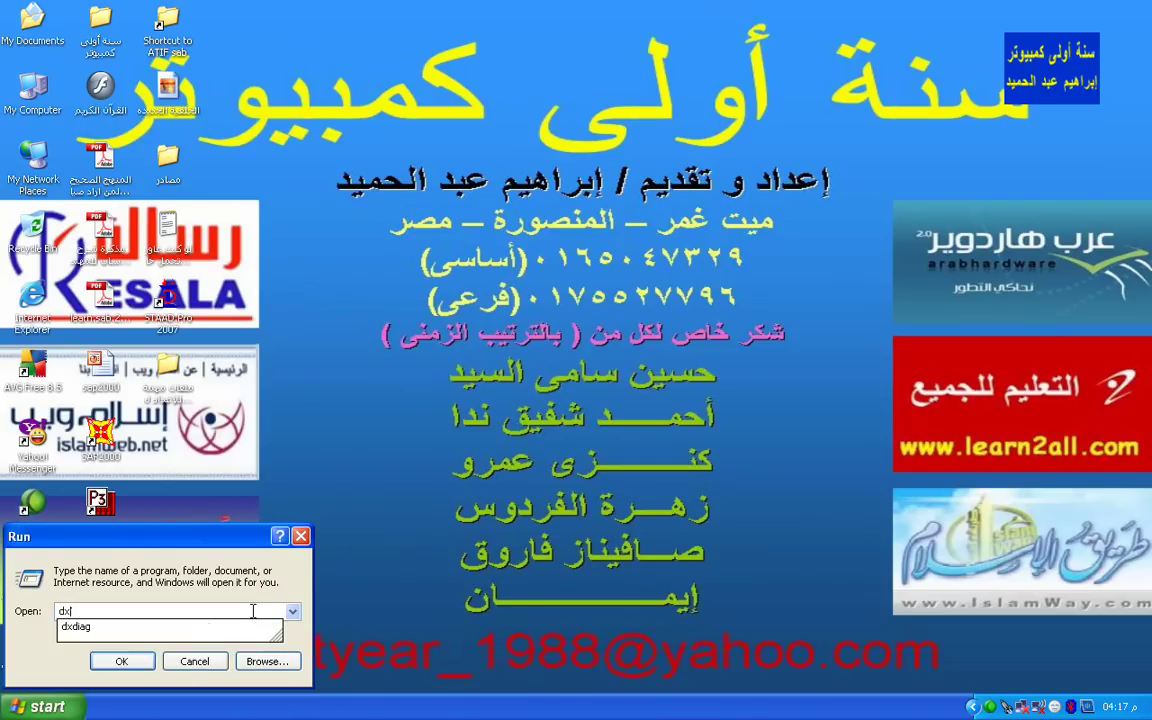
pyautogui.write('iag')
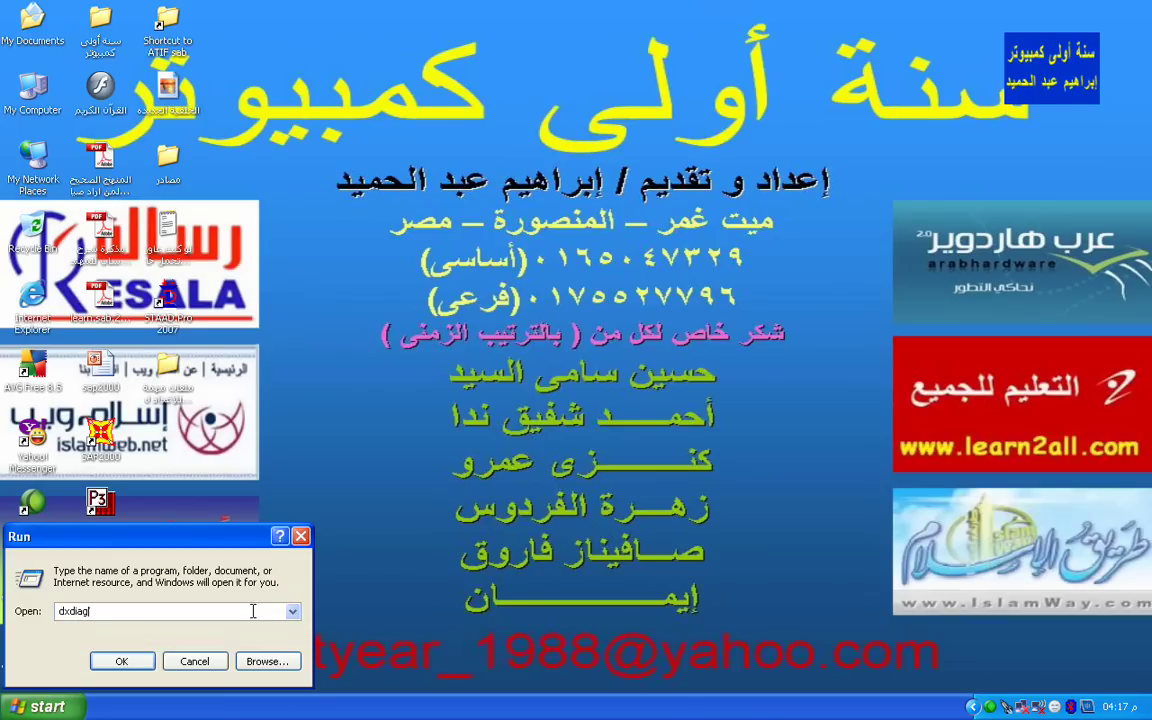
pyautogui.press('Return')
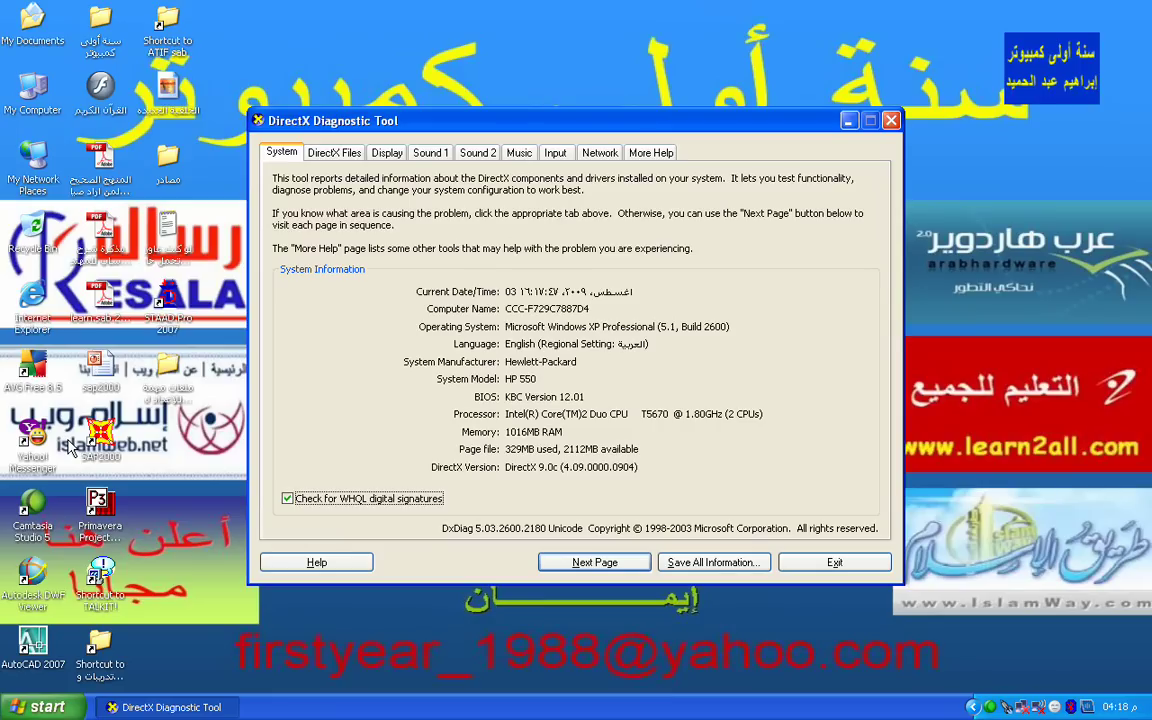
# Step: Open a blank Paint window from the Windows Accessories
pyautogui.click(42, 707)
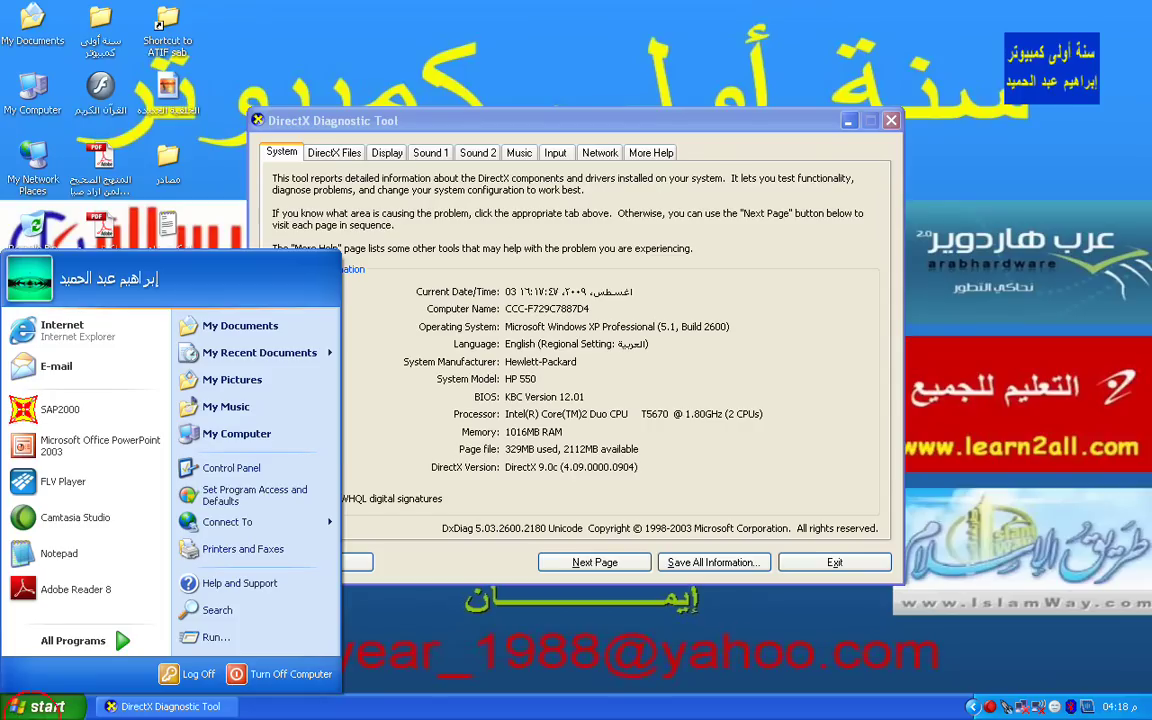
pyautogui.click(88, 643)
pyautogui.moveTo(200, 146)
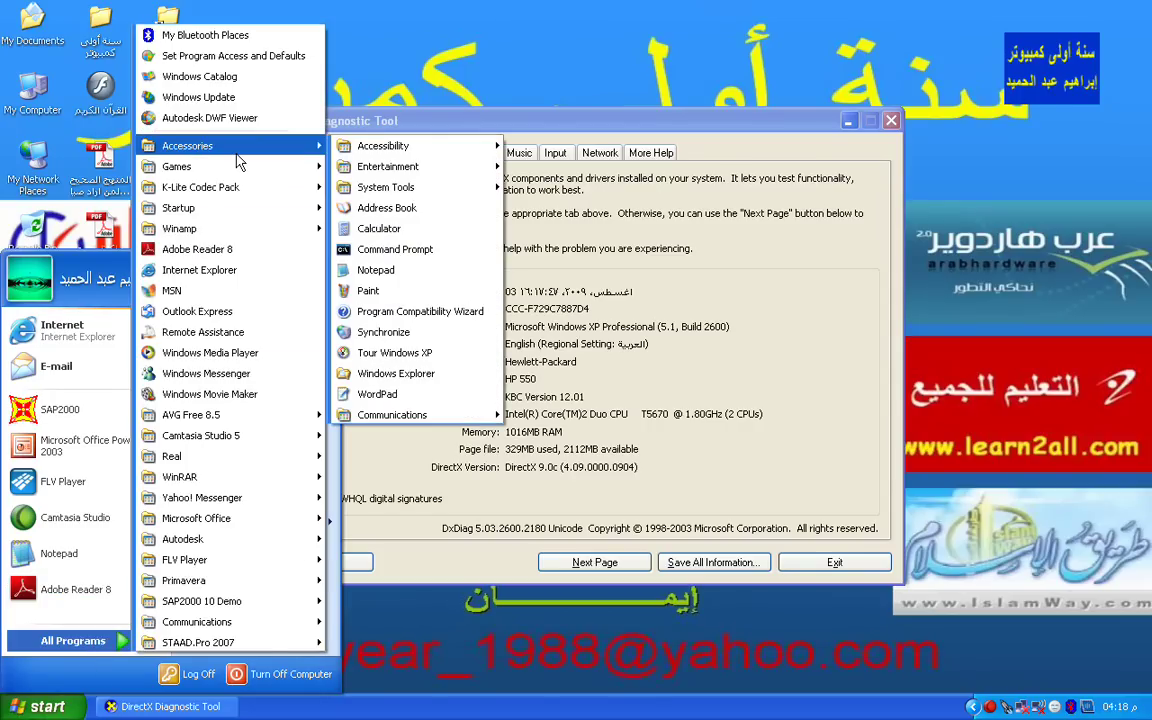
pyautogui.click(368, 290)
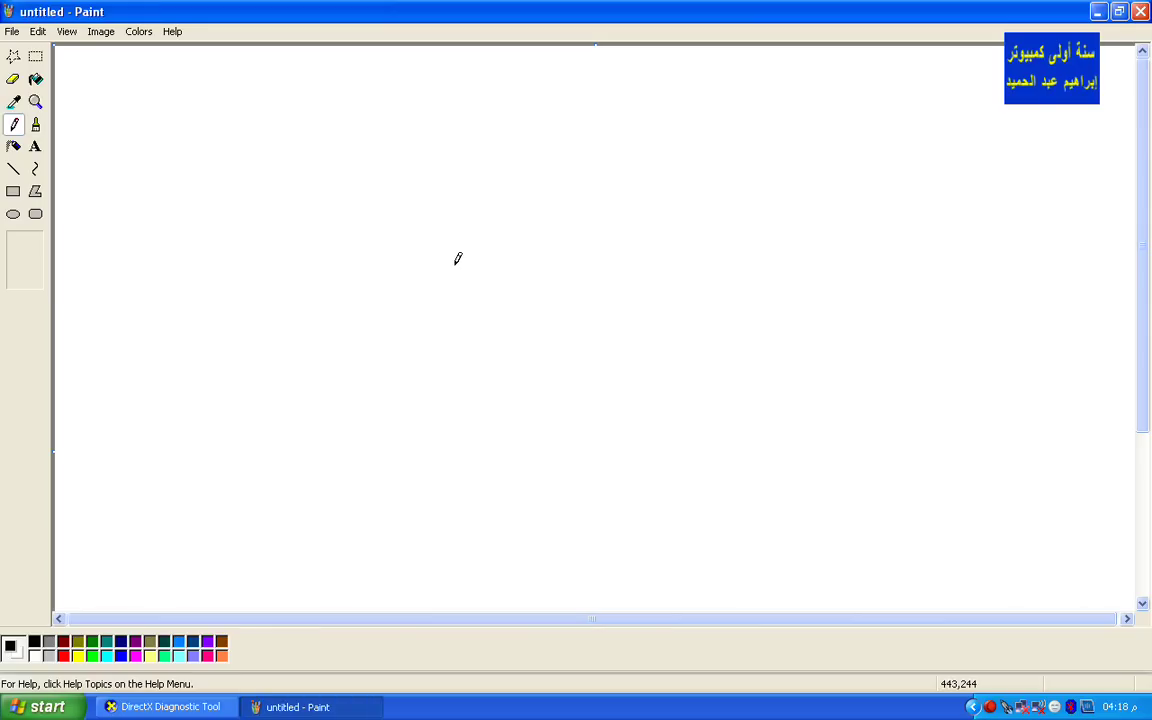
# Step: Try pasting the captured screenshot onto the oversized blank canvas, check its edges, and undo the paste
pyautogui.click(286, 281)
pyautogui.hotkey('ctrl', 'v')
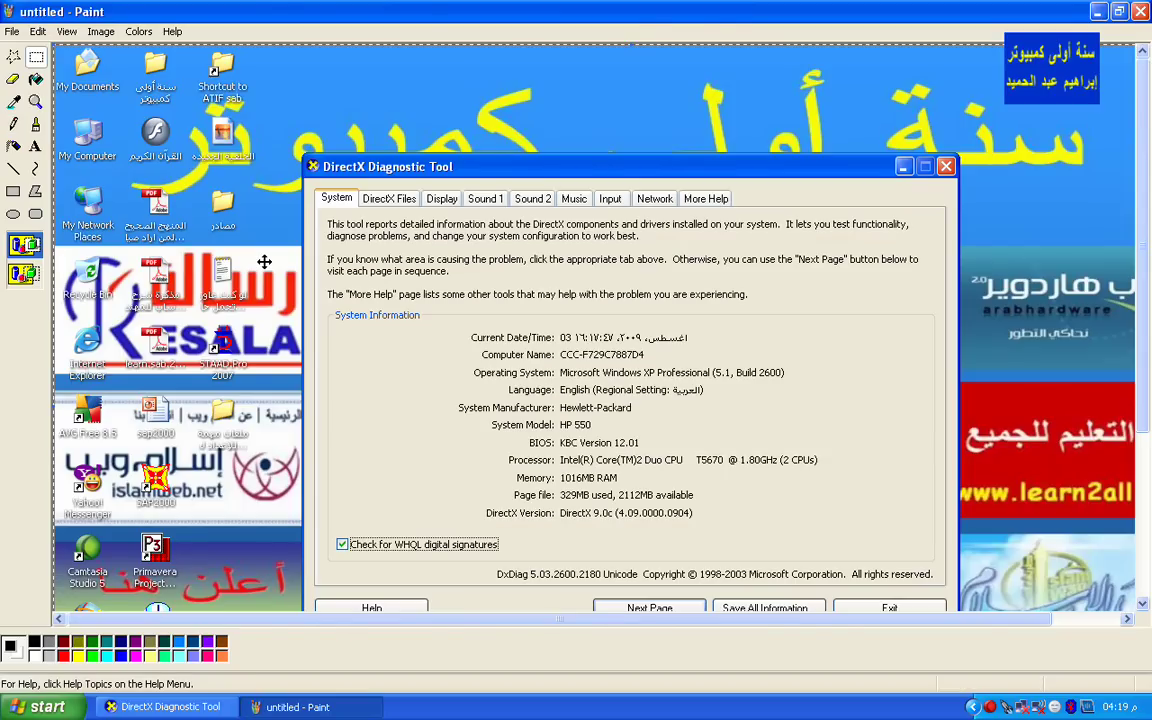
pyautogui.moveTo(1143, 395)
pyautogui.mouseDown()
pyautogui.moveTo(1143, 545)
pyautogui.moveTo(1136, 270)
pyautogui.mouseUp()
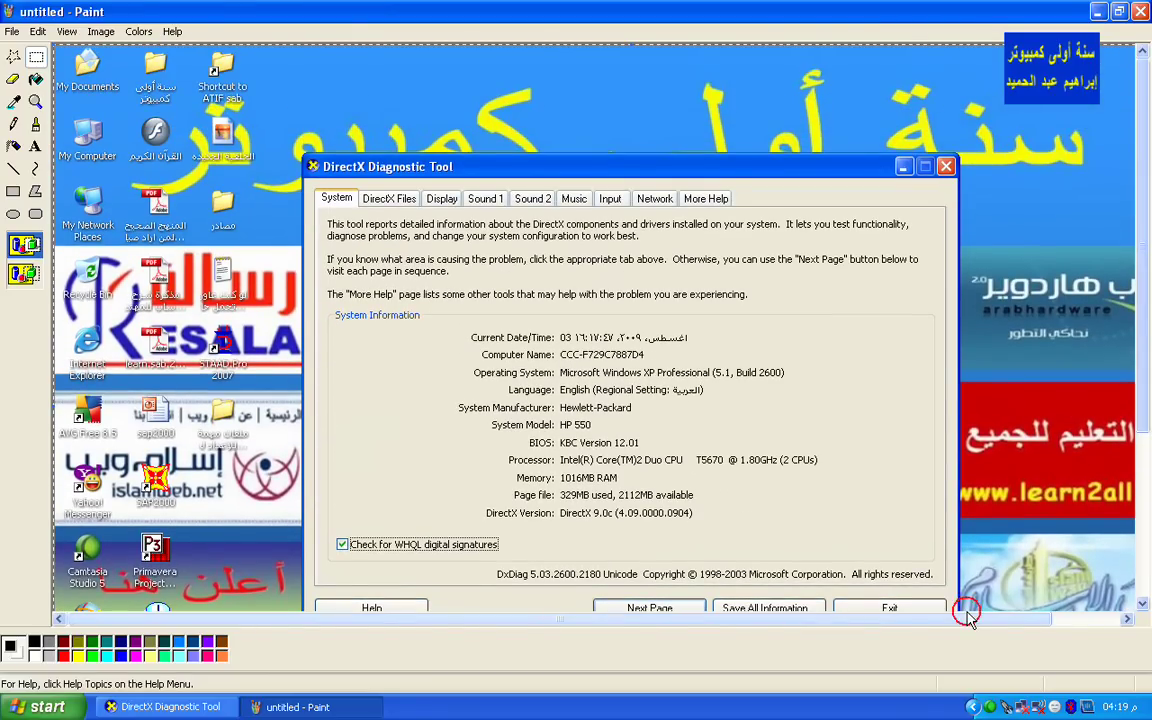
pyautogui.moveTo(962, 620); pyautogui.dragTo(1093, 645)
pyautogui.moveTo(1146, 360); pyautogui.dragTo(1145, 560)
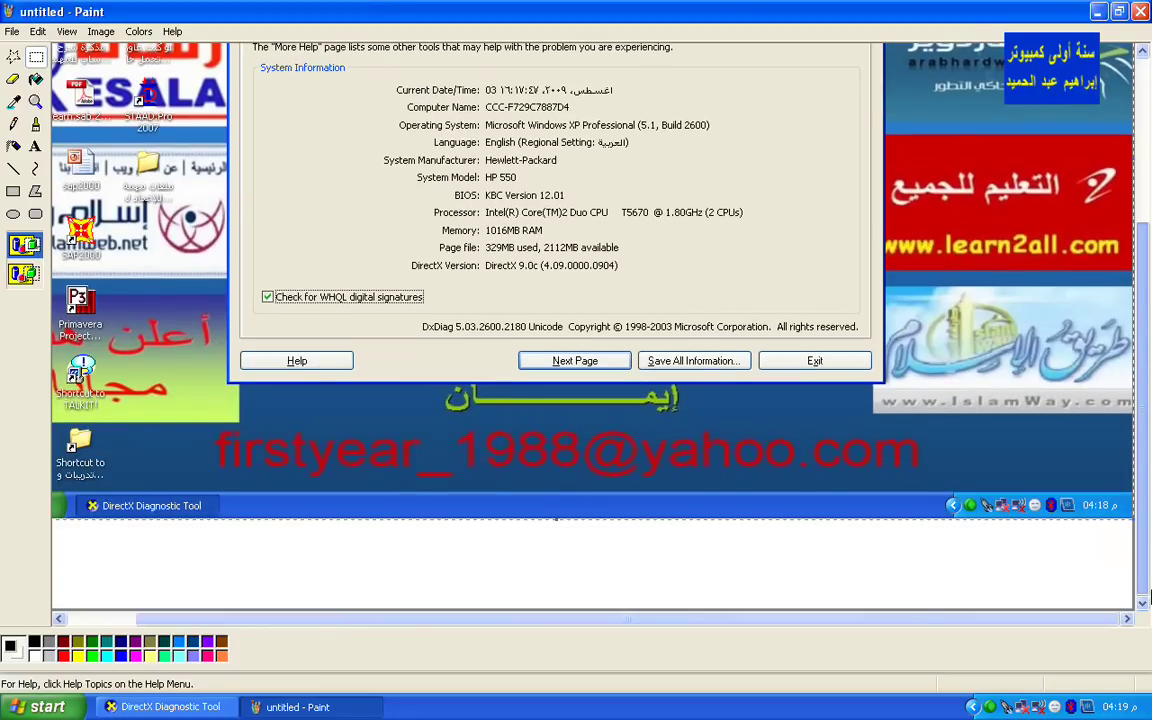
pyautogui.click(1130, 610)
pyautogui.hotkey('ctrl', 'z')
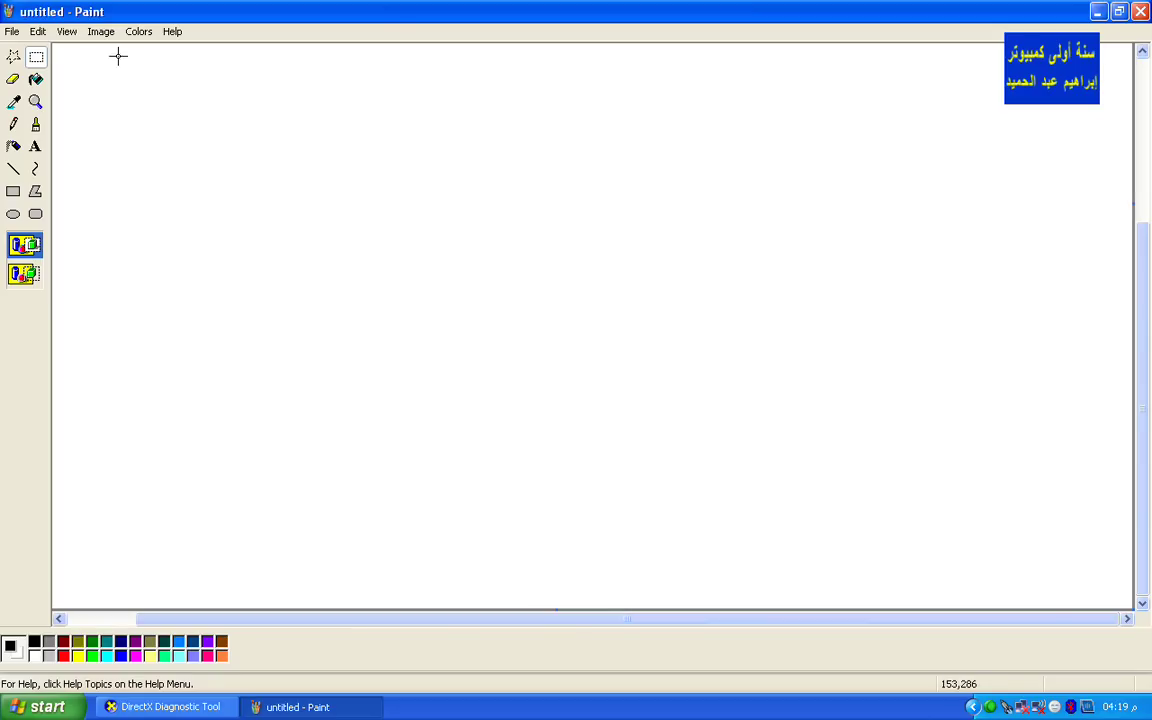
# Step: Shrink the blank canvas by stretching it to 50% horizontally and 50% vertically
pyautogui.click(100, 31)
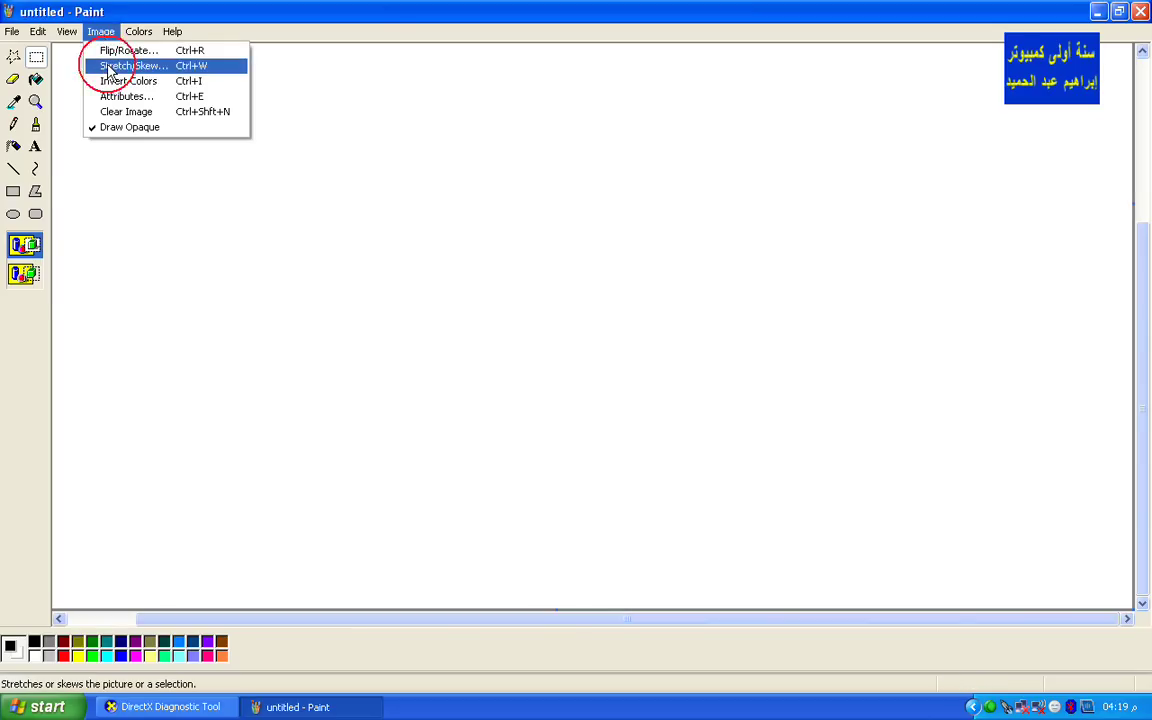
pyautogui.click(110, 66)
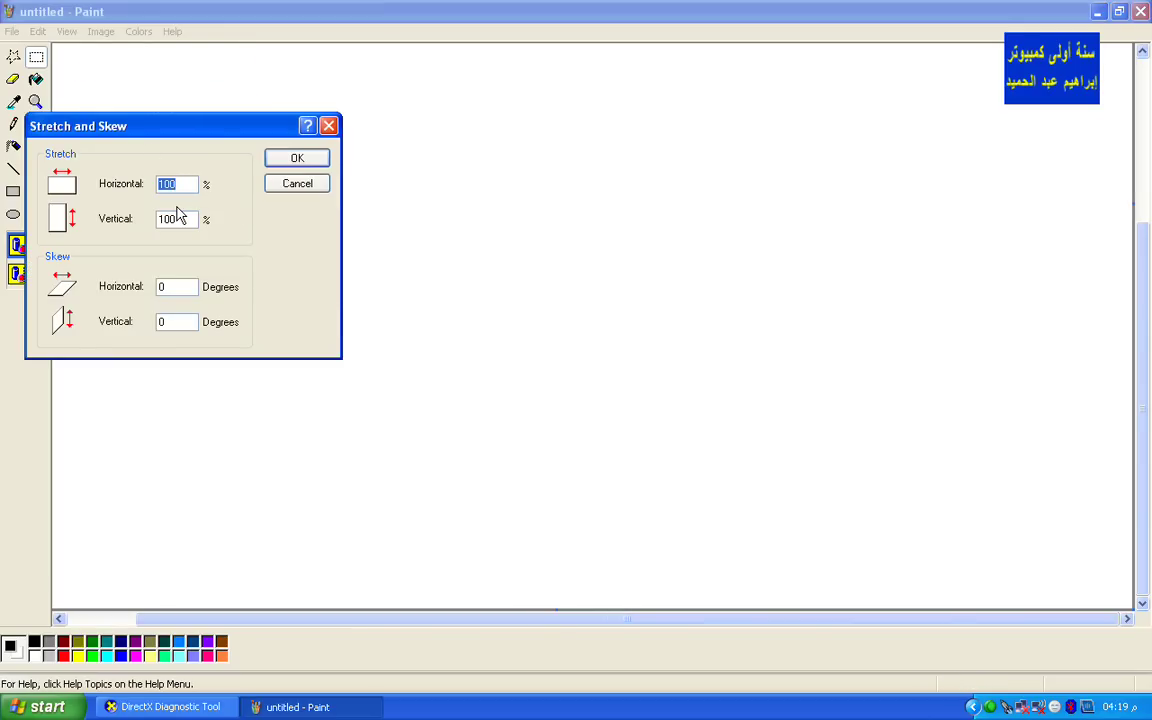
pyautogui.write('50')
pyautogui.doubleClick(168, 219)
pyautogui.write('5')
pyautogui.press('Return')
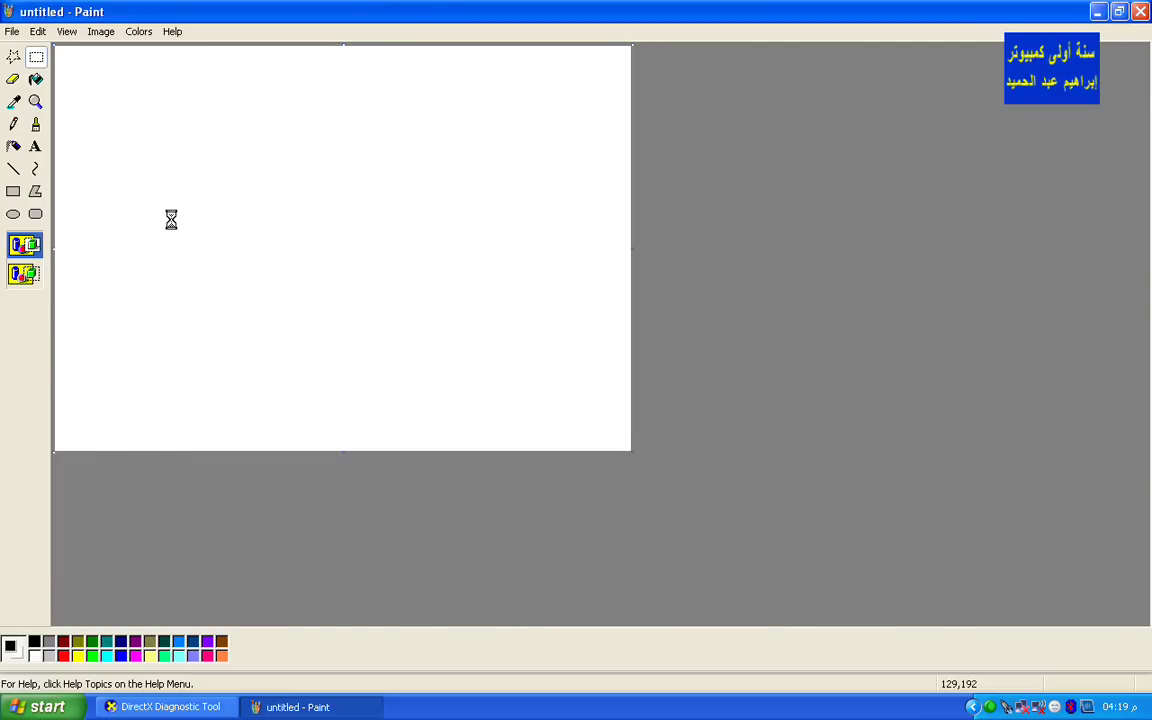
# Step: Paste the captured DirectX Diagnostic Tool screenshot onto the reduced canvas and check its far edges
pyautogui.hotkey('ctrl', 'v')
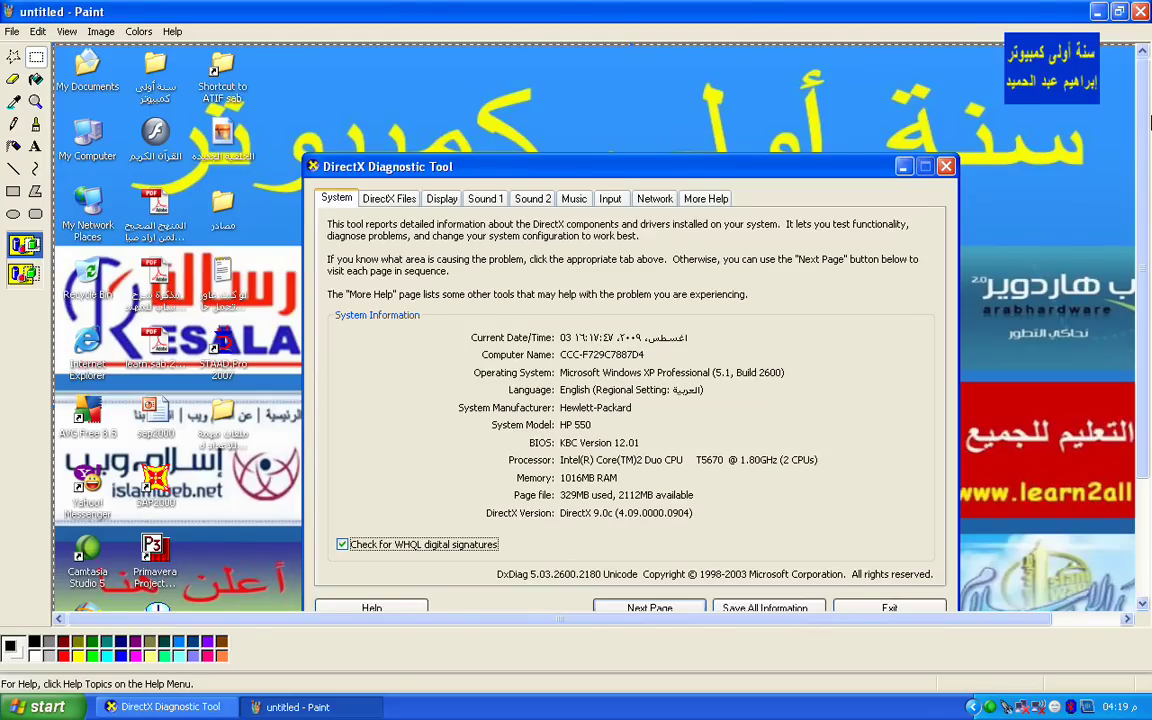
pyautogui.click(1147, 570)
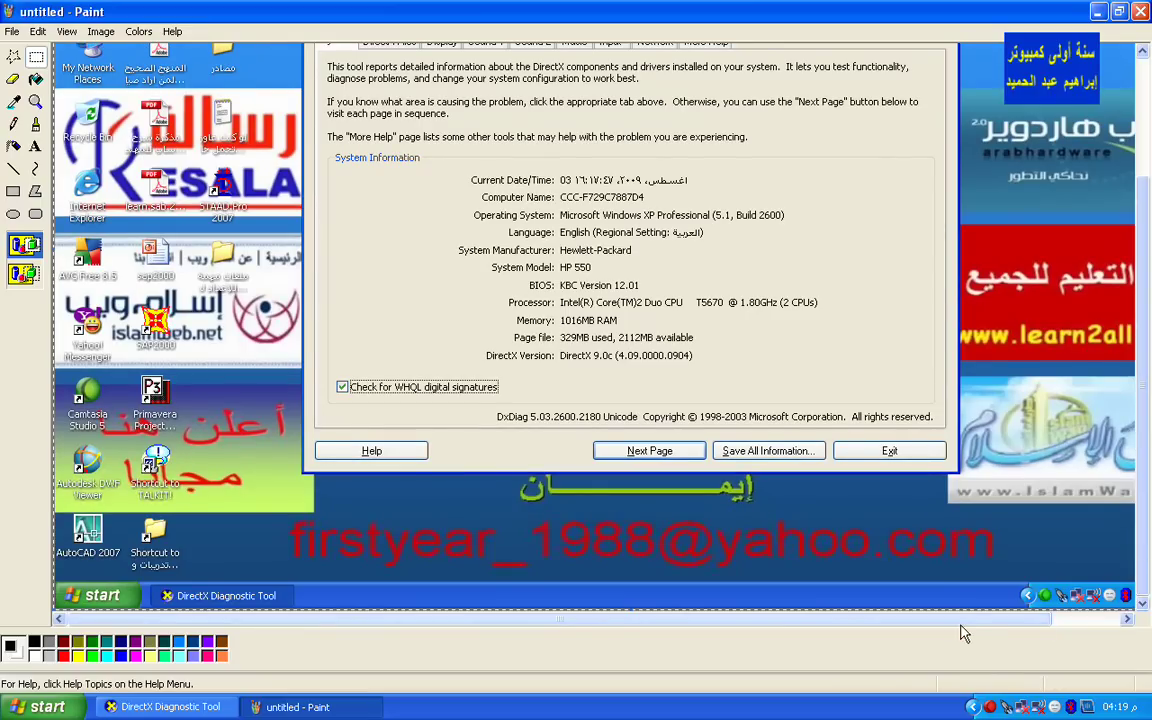
pyautogui.click(885, 619)
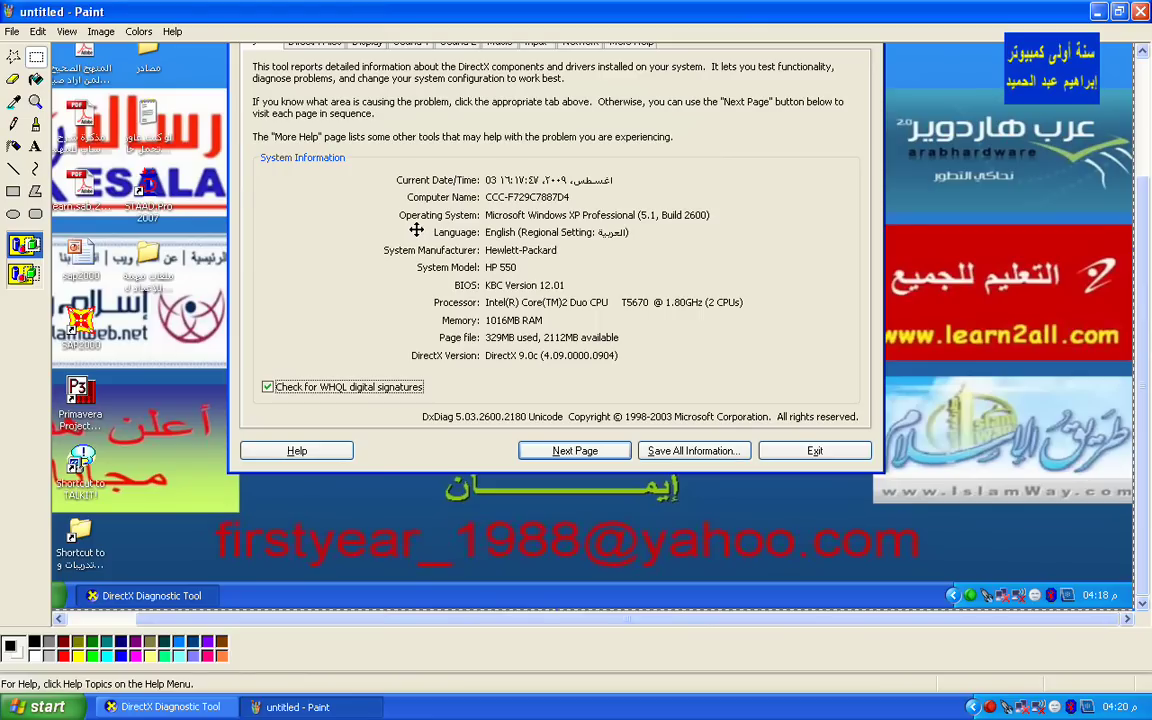
# Step: Save the pasted screenshot to the Desktop as a JPEG file named 1
pyautogui.click(13, 31)
pyautogui.click(43, 101)
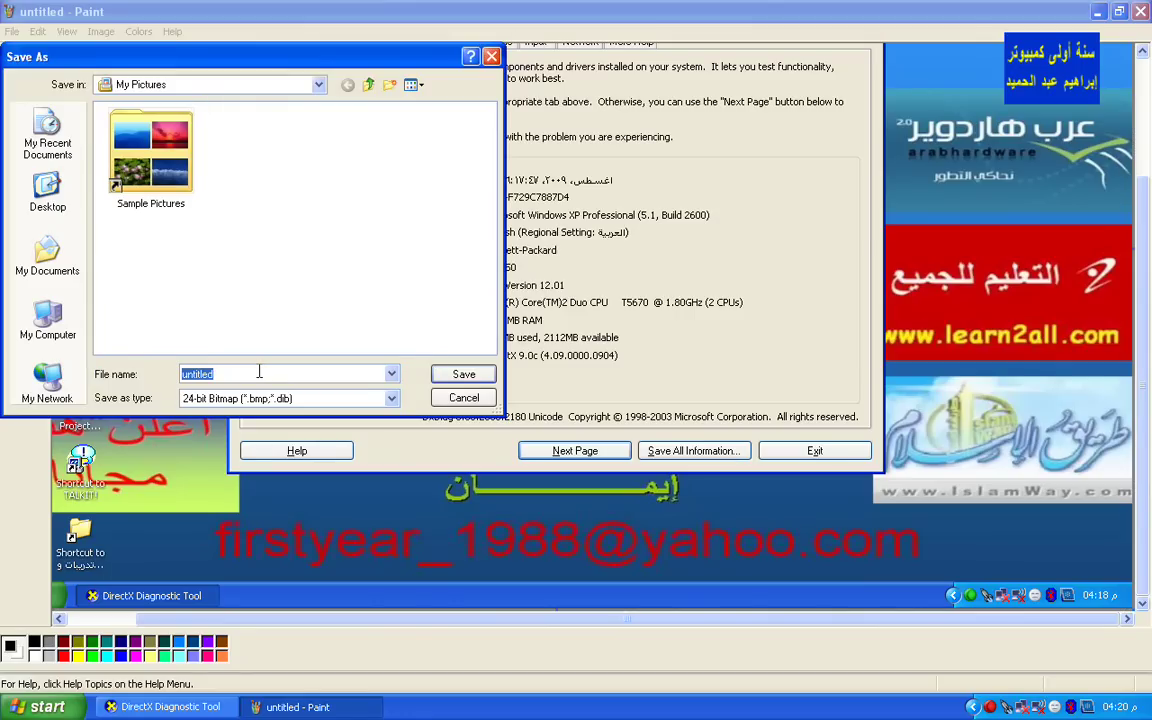
pyautogui.write('1')
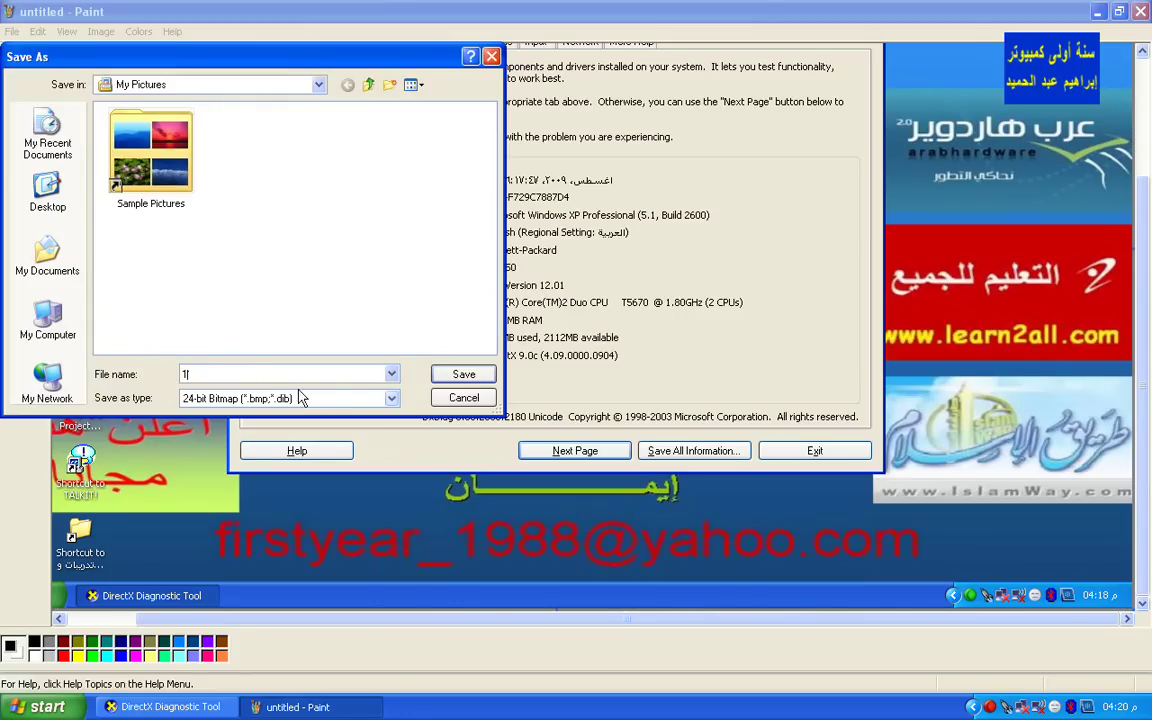
pyautogui.click(227, 399)
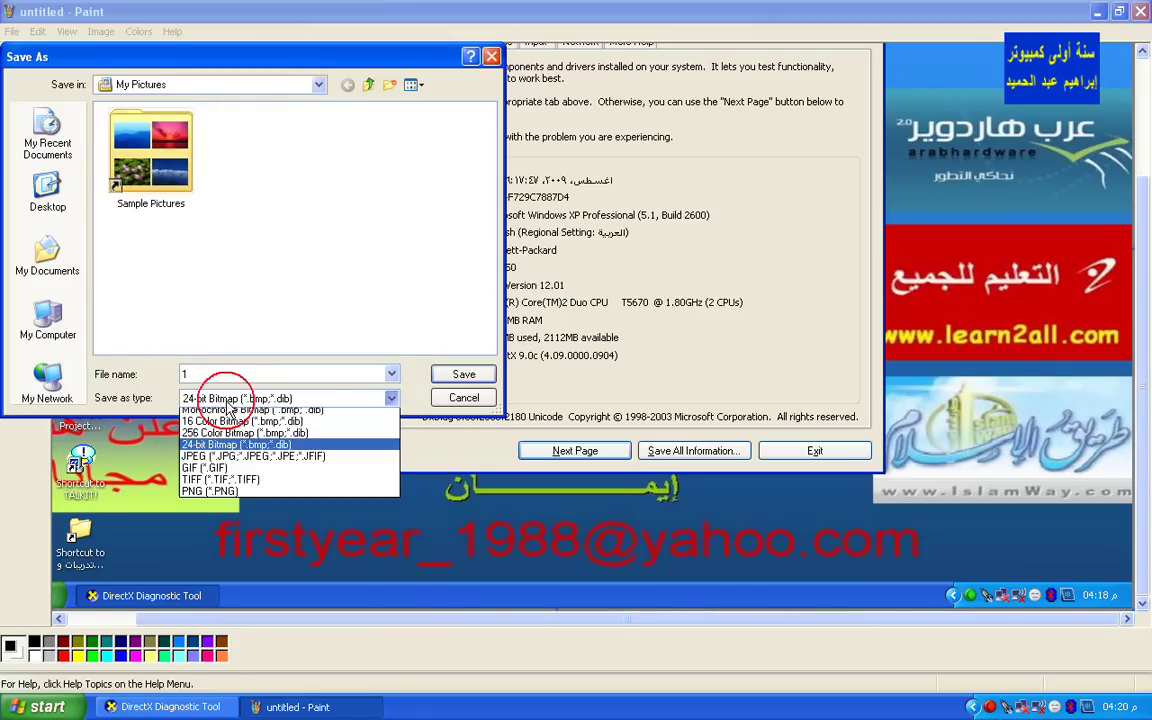
pyautogui.click(235, 461)
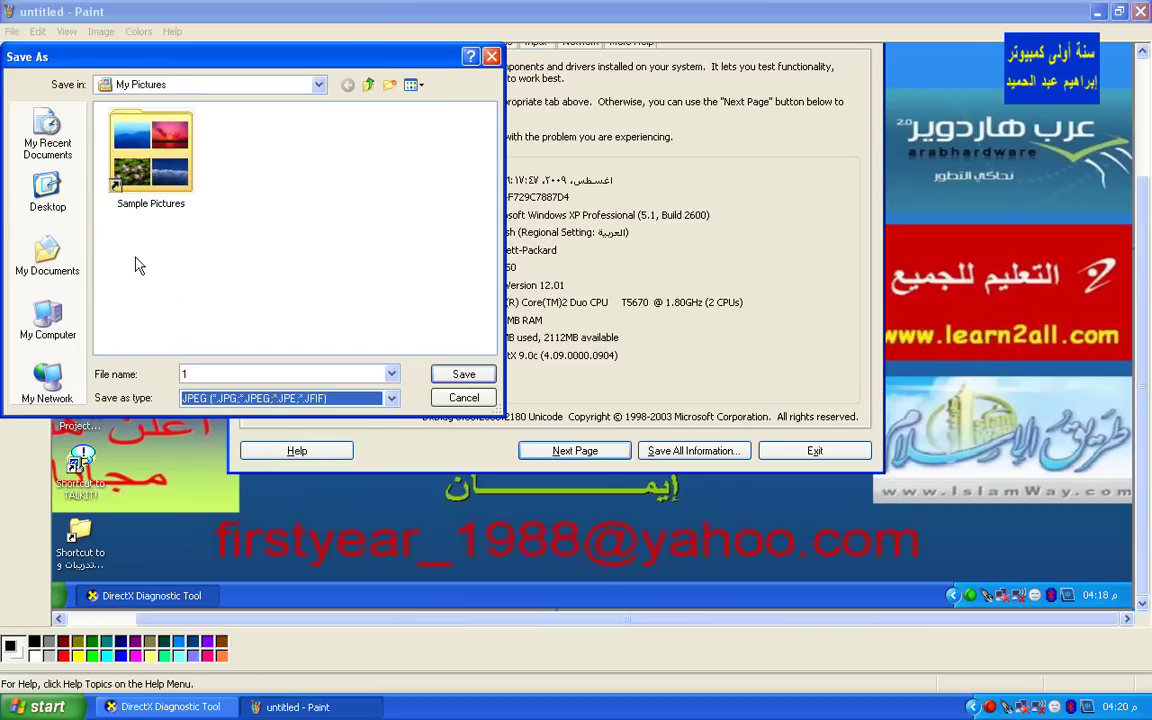
pyautogui.click(14, 174)
pyautogui.click(463, 374)
# Step: Close the Paint window and the DirectX Diagnostic Tool
pyautogui.rightClick(329, 700)
pyautogui.click(335, 690)
pyautogui.rightClick(213, 710)
pyautogui.click(213, 703)
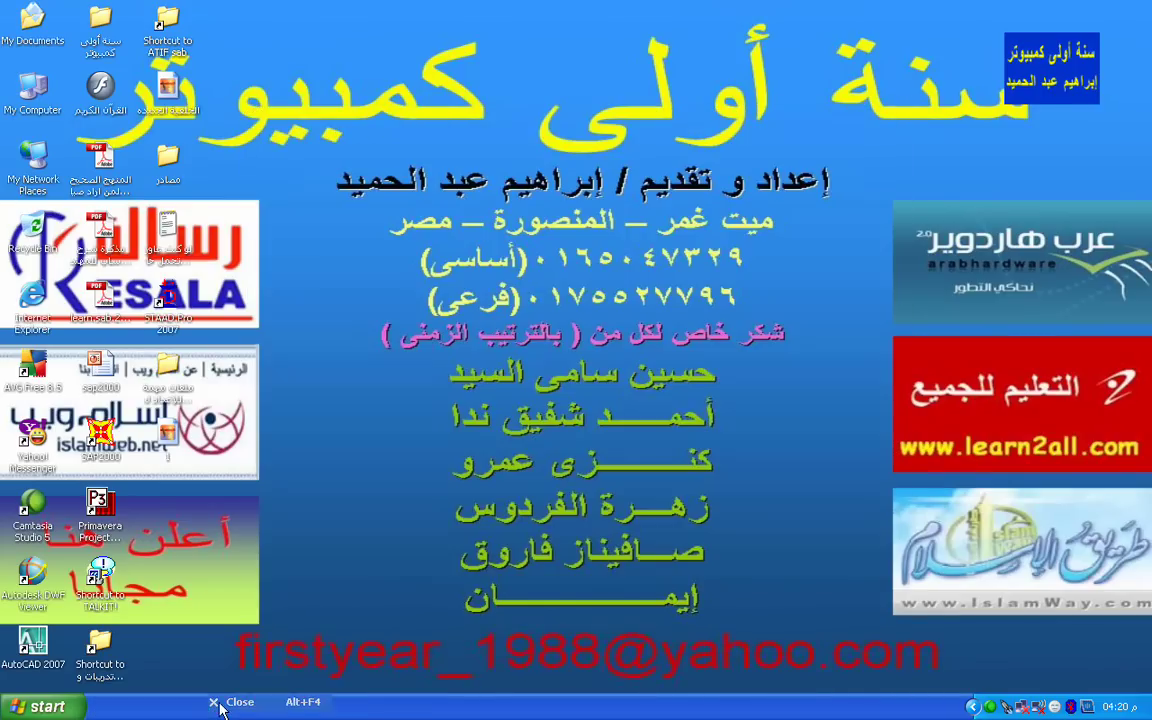
# Step: View the saved picture 1 from the desktop, close it and refresh the desktop
pyautogui.doubleClick(166, 437)
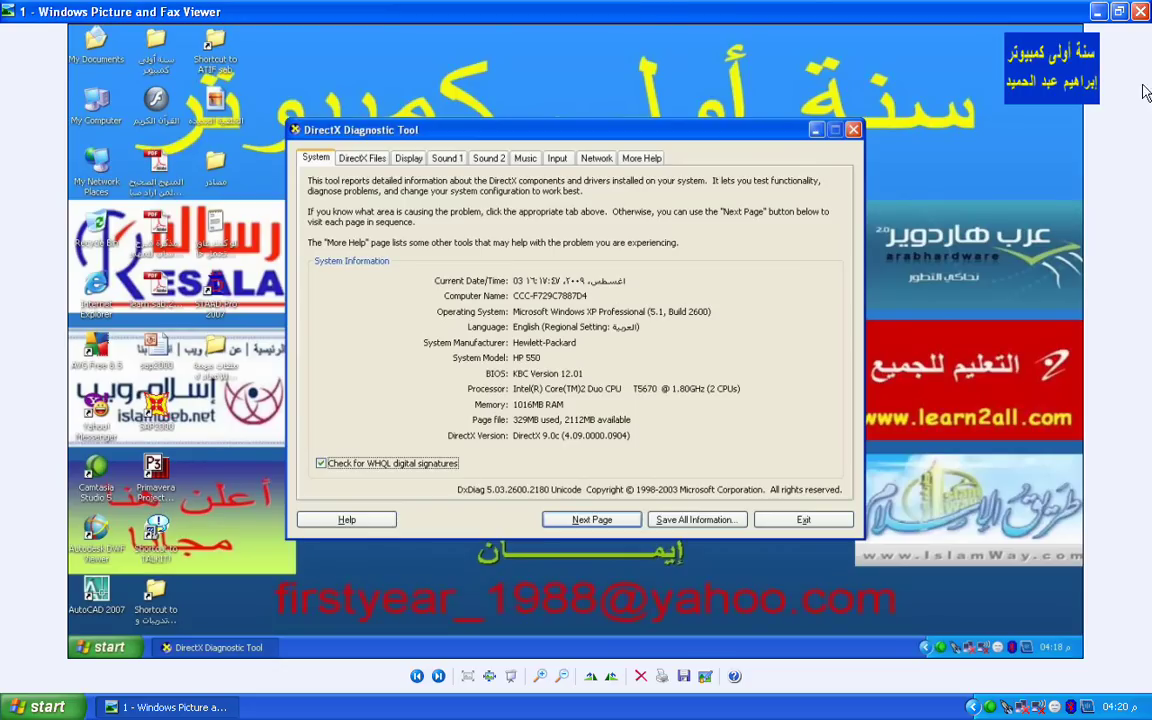
pyautogui.hotkey('alt', 'F4')
pyautogui.rightClick(408, 334)
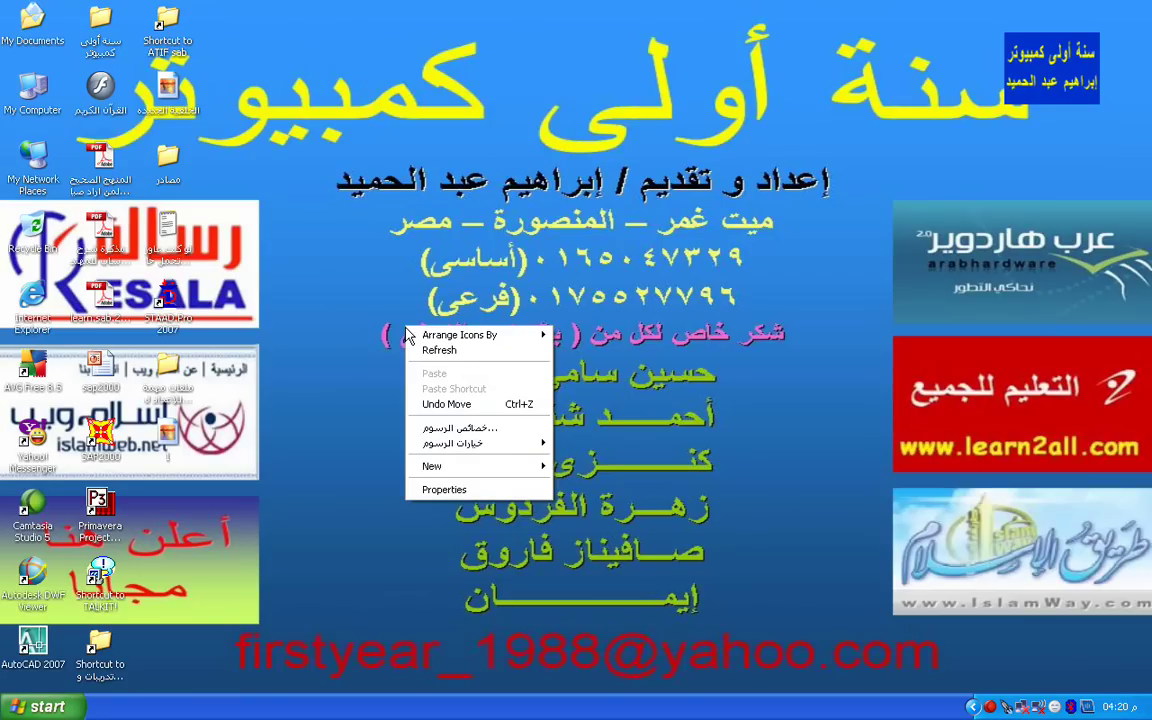
pyautogui.click(455, 349)
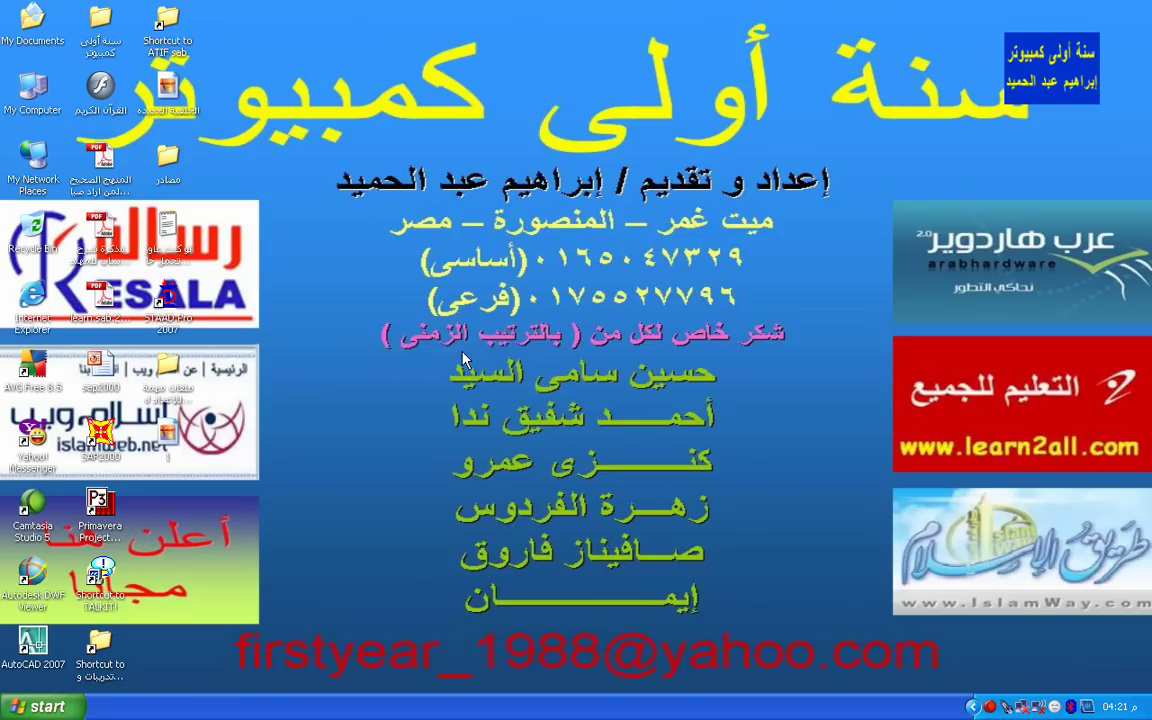